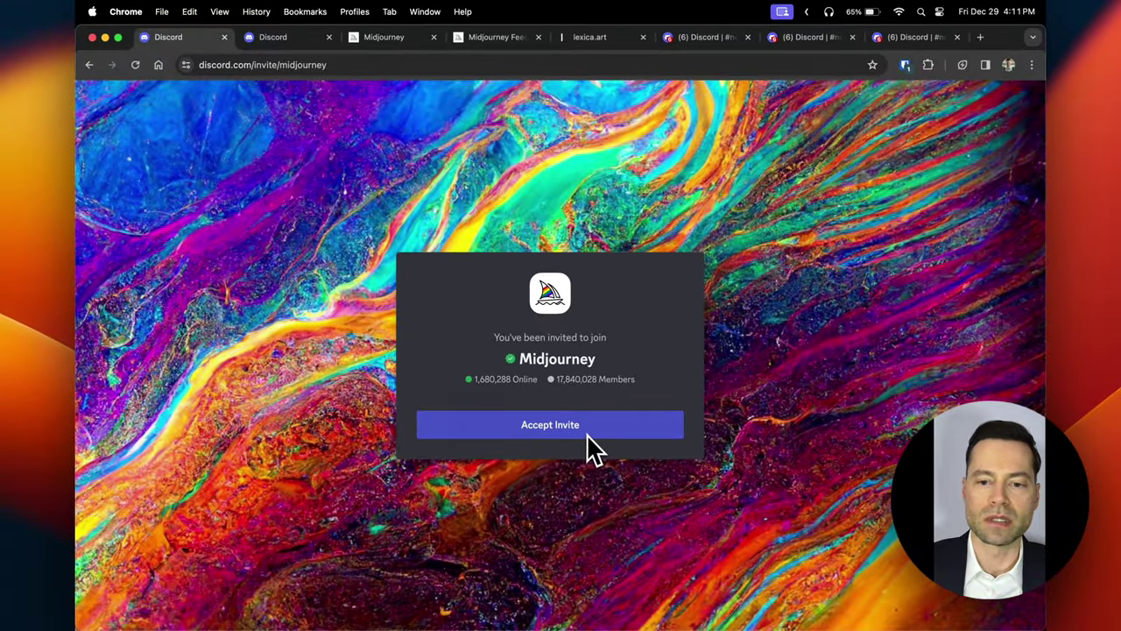
- Accept the invite to the Midjourney server and read through the instructions in the getting-started channel
{"action": "left_click", "coordinate": [585, 432]}
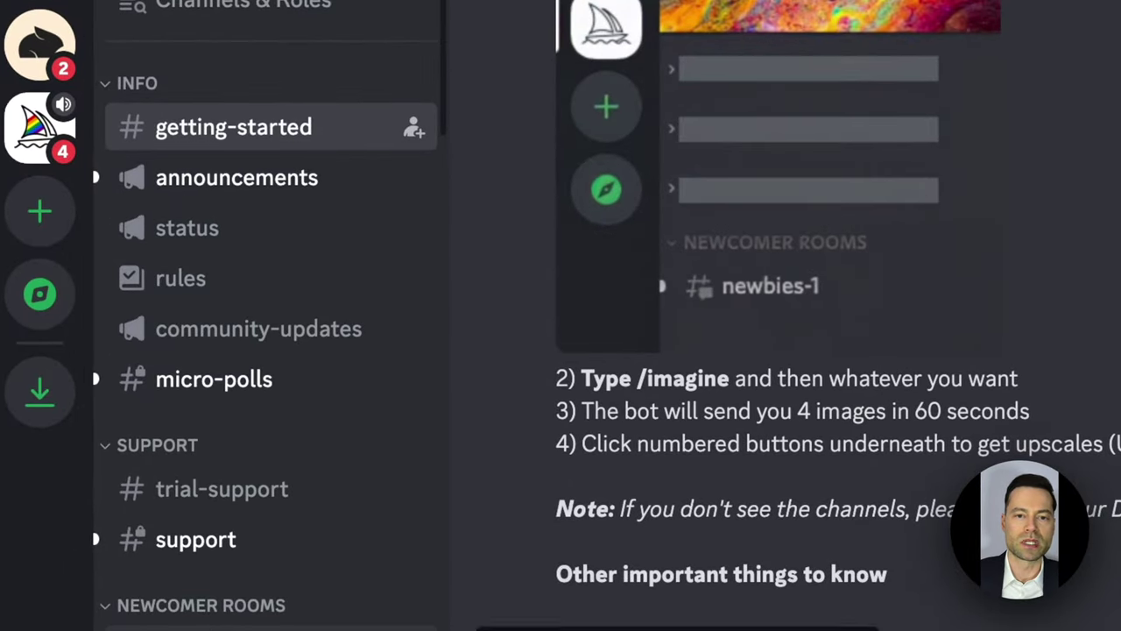
{"action": "scroll", "coordinate": [194, 613], "scroll_direction": "down", "scroll_amount": 3}
{"action": "scroll", "coordinate": [228, 569], "scroll_direction": "down", "scroll_amount": 5}
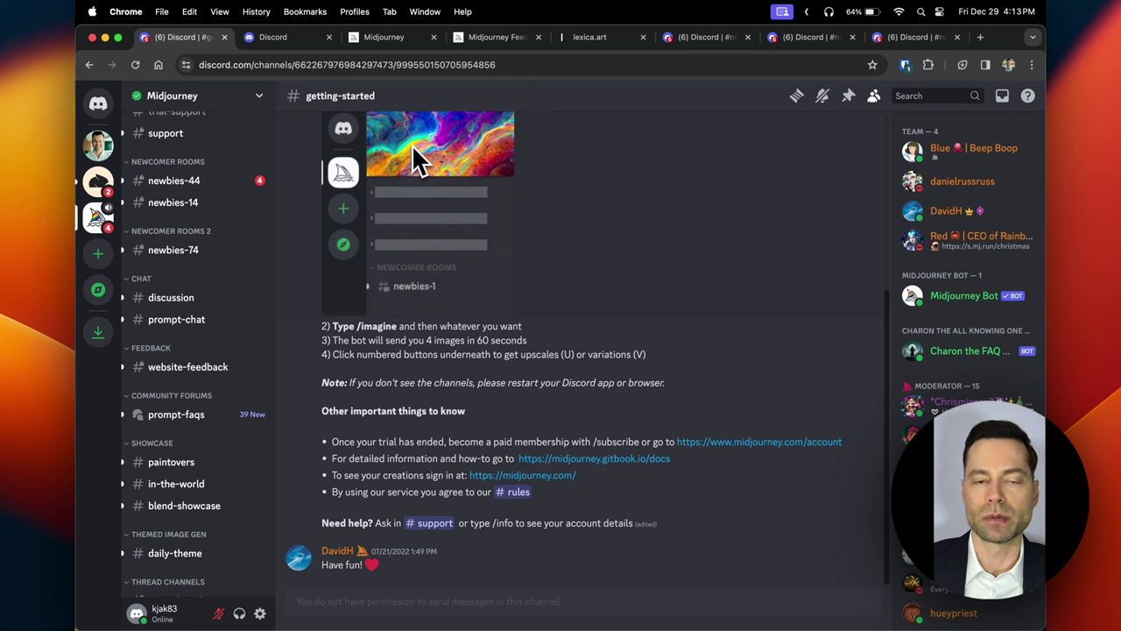
- Close the spare Discord tab, sign in to the Midjourney website with Discord and review the Midjourney Bot's access permissions
{"action": "key", "text": "super+w"}
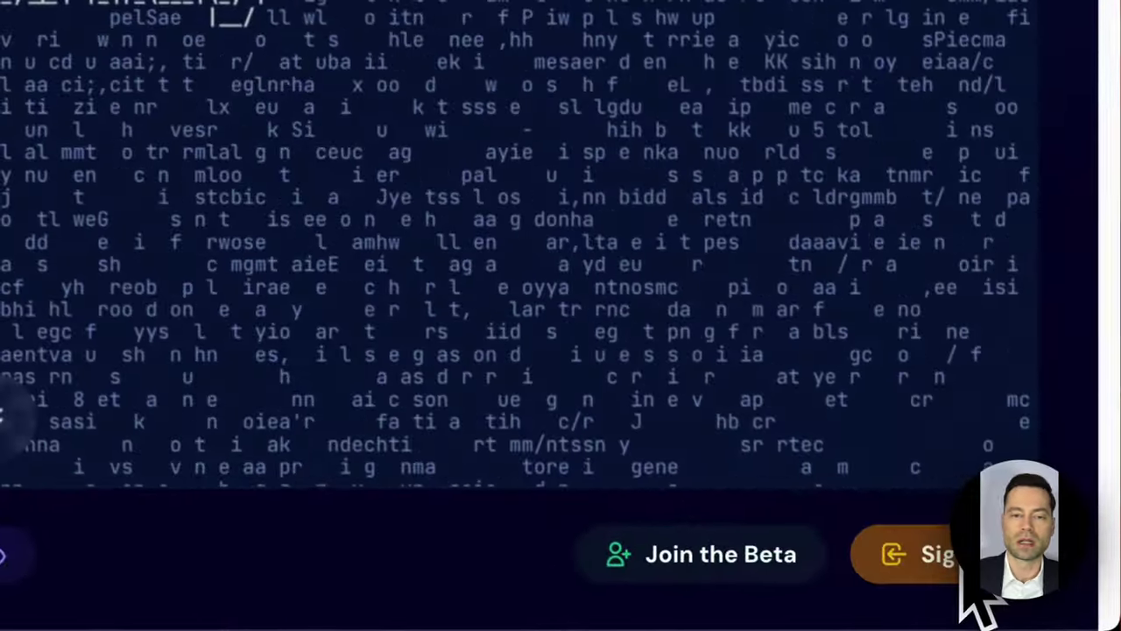
{"action": "left_click", "coordinate": [963, 574]}
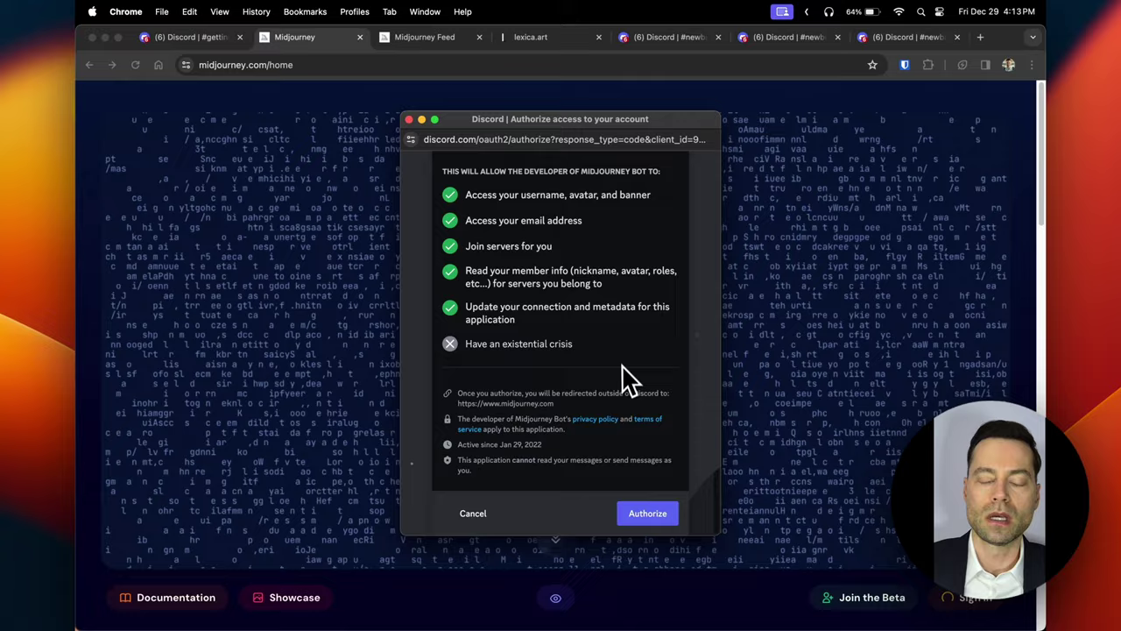
{"action": "scroll", "coordinate": [624, 381], "scroll_direction": "up", "scroll_amount": 3}
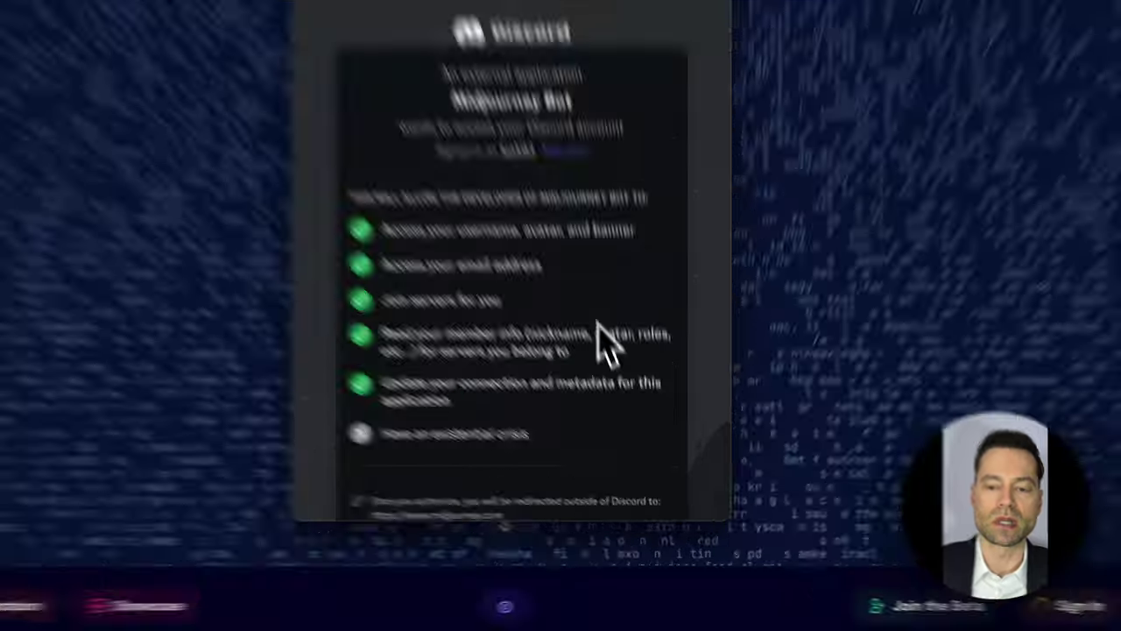
{"action": "scroll", "coordinate": [605, 341], "scroll_direction": "down", "scroll_amount": 3}
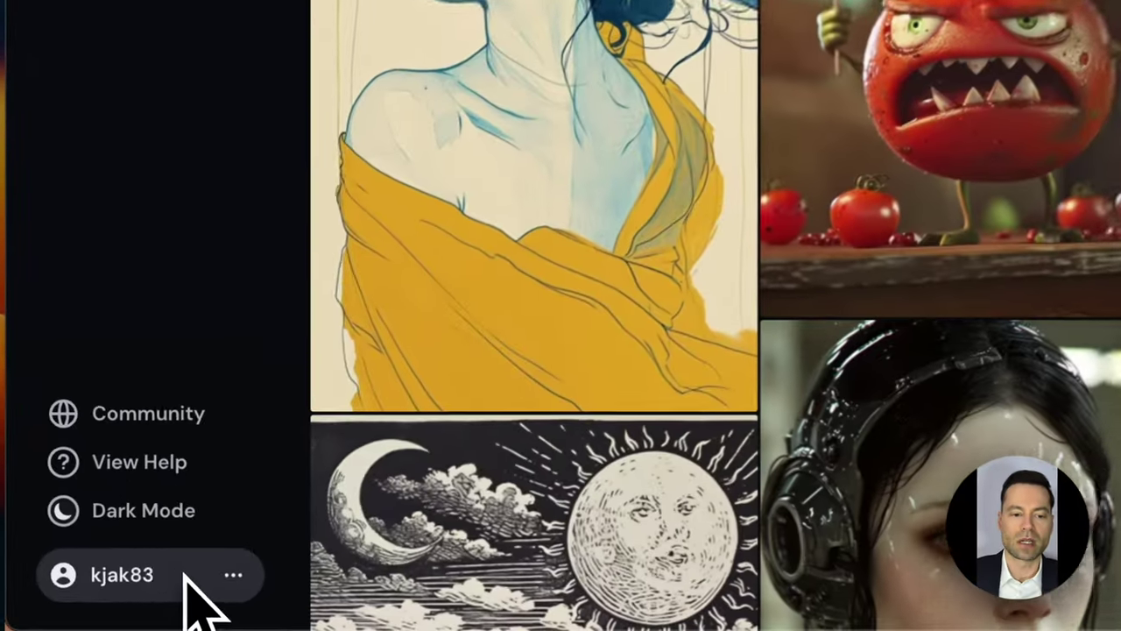
- Open the subscription management page for the signed-in Midjourney account
{"action": "left_click", "coordinate": [155, 610]}
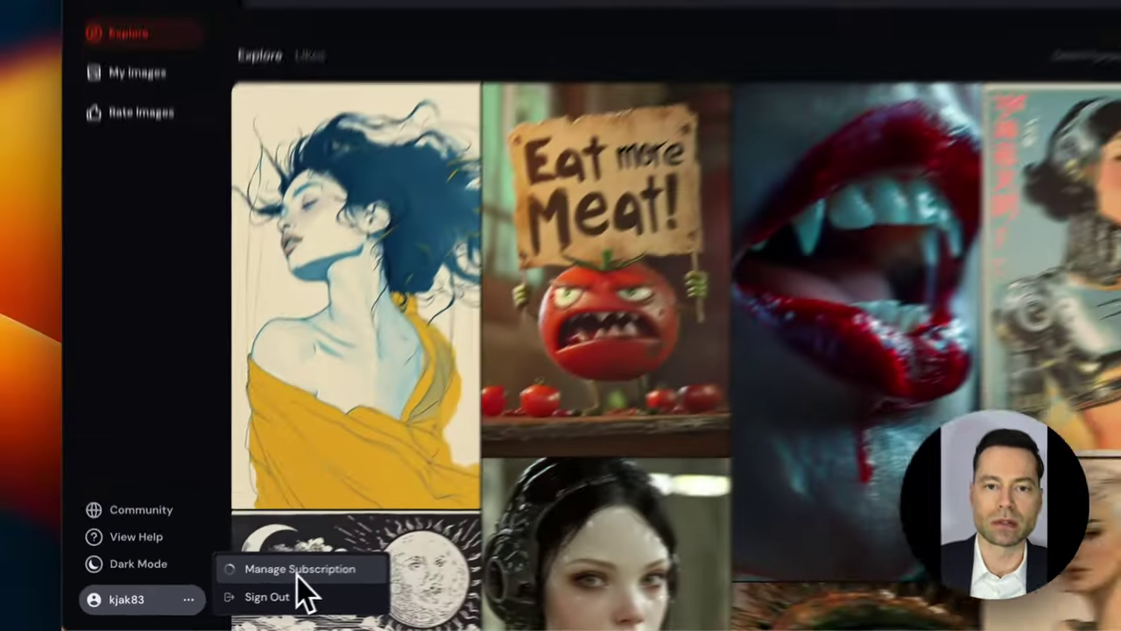
{"action": "left_click", "coordinate": [438, 524]}
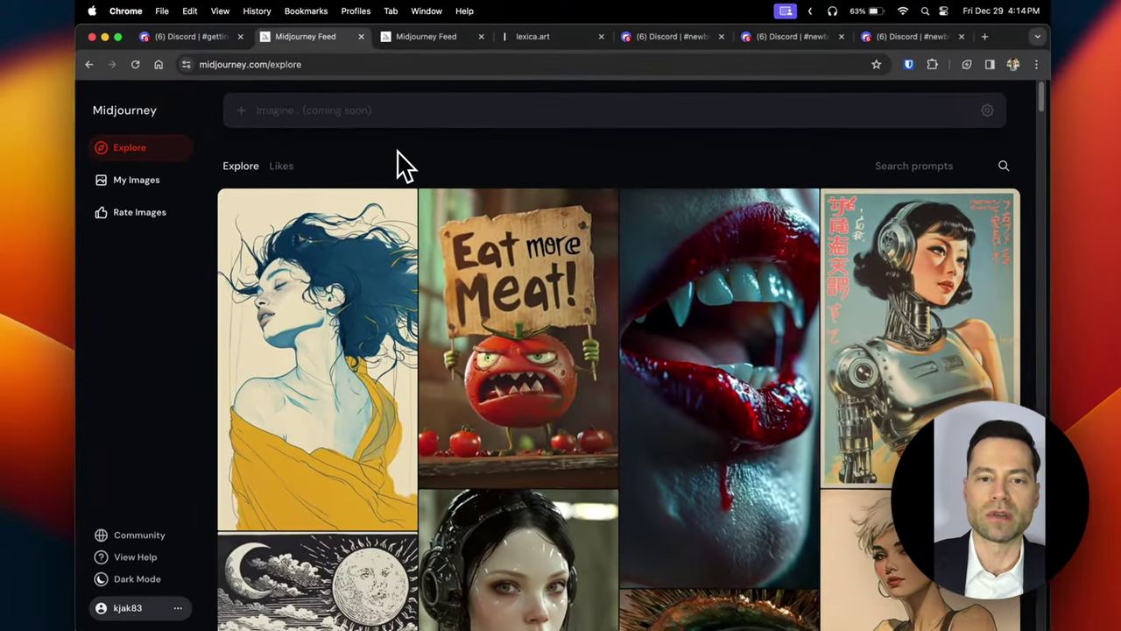
- Switch back to the Midjourney server in Discord, open the newbies-44 channel and examine the posted images and their prompts
{"action": "mouse_move", "coordinate": [387, 205]}
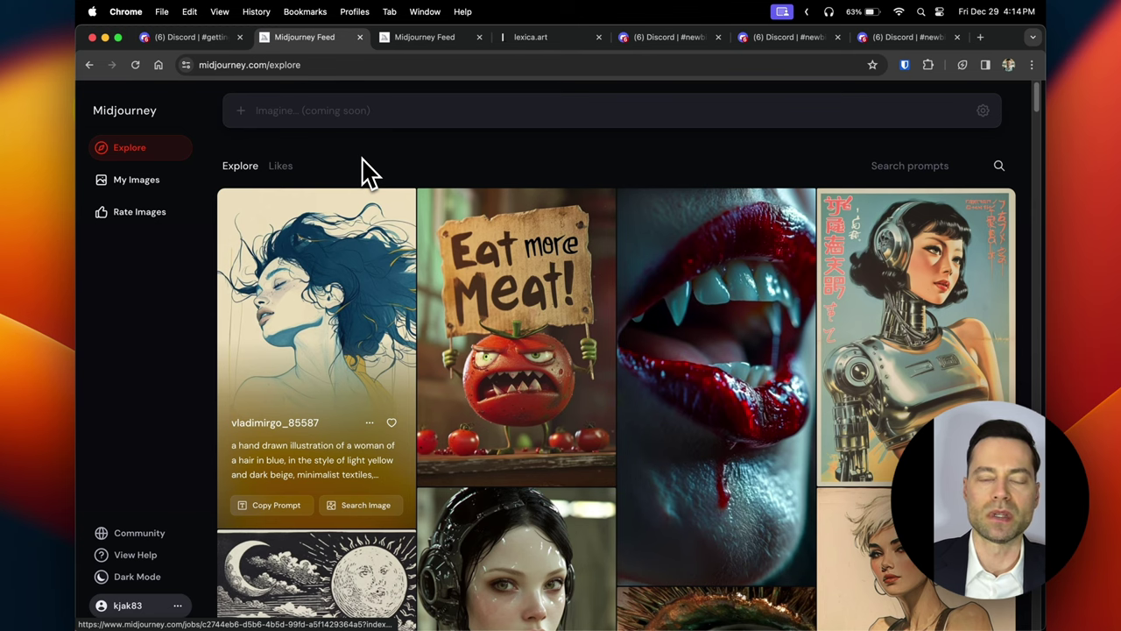
{"action": "key", "text": "ctrl+shift+Tab"}
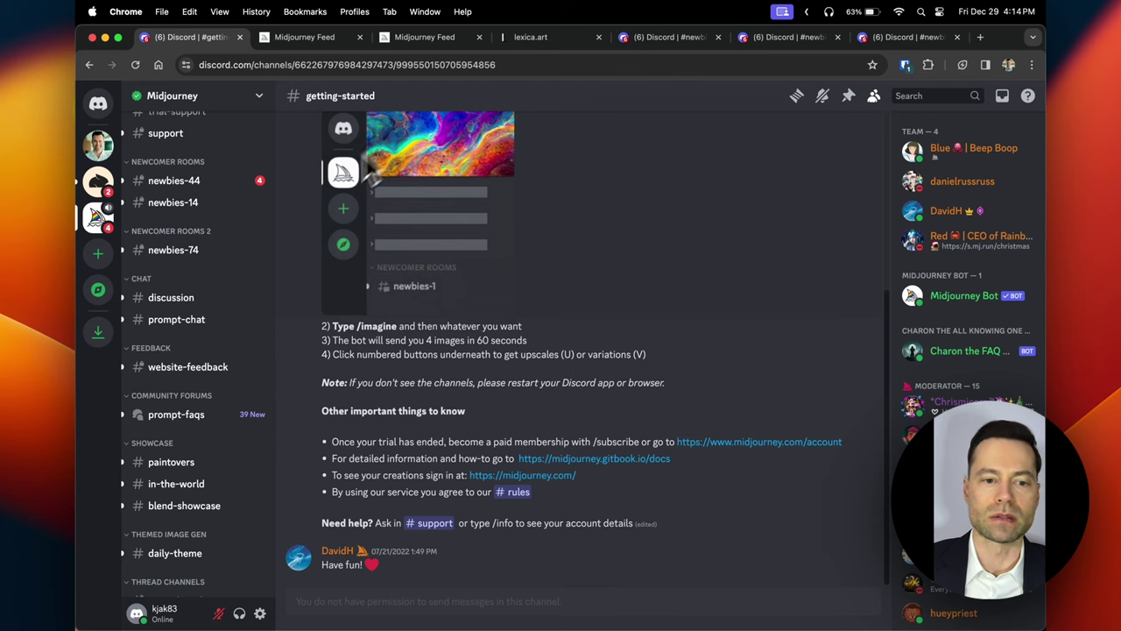
{"action": "left_click", "coordinate": [173, 180]}
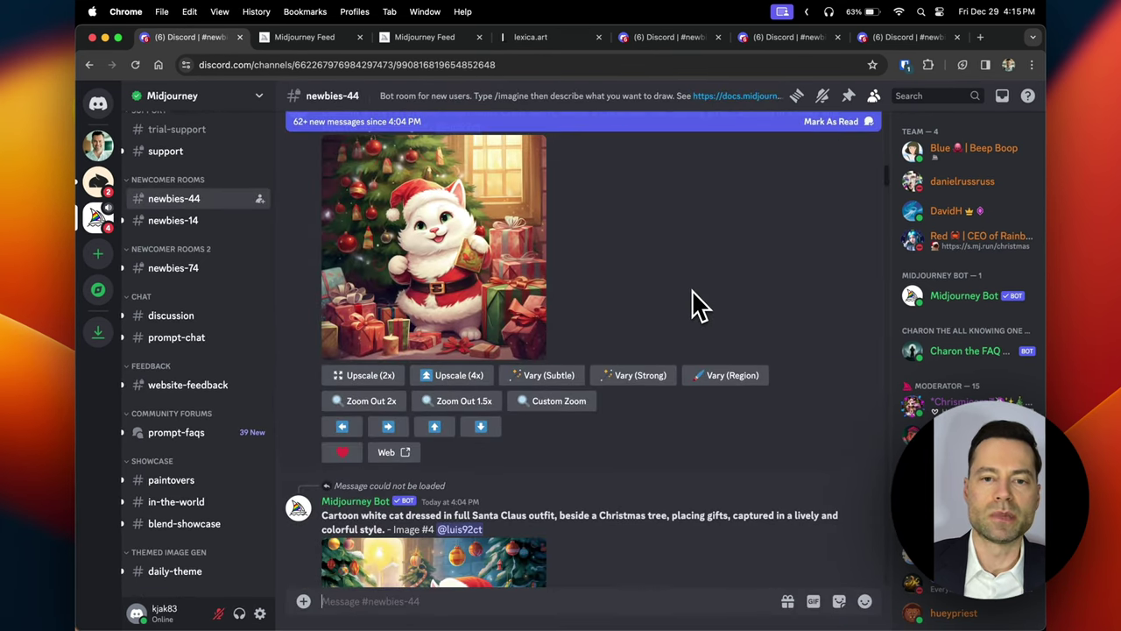
{"action": "scroll", "coordinate": [696, 302], "scroll_direction": "down", "scroll_amount": 1}
{"action": "scroll", "coordinate": [696, 303], "scroll_direction": "down", "scroll_amount": 4}
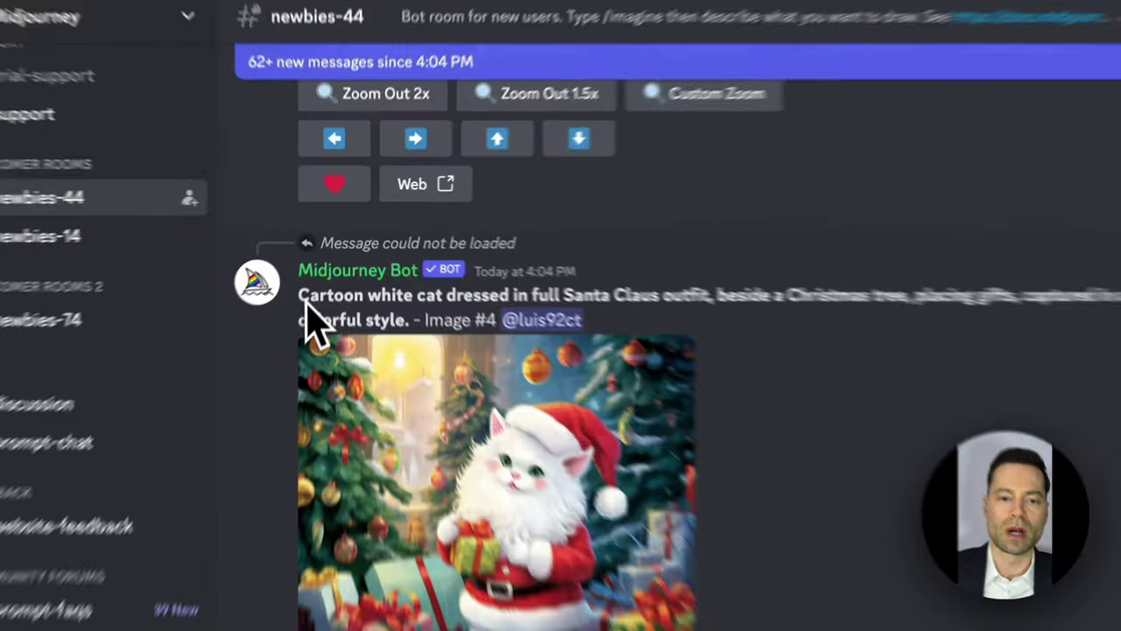
{"action": "left_click_drag", "start_coordinate": [323, 257], "coordinate": [823, 257]}
{"action": "left_click_drag", "start_coordinate": [847, 352], "coordinate": [879, 362]}
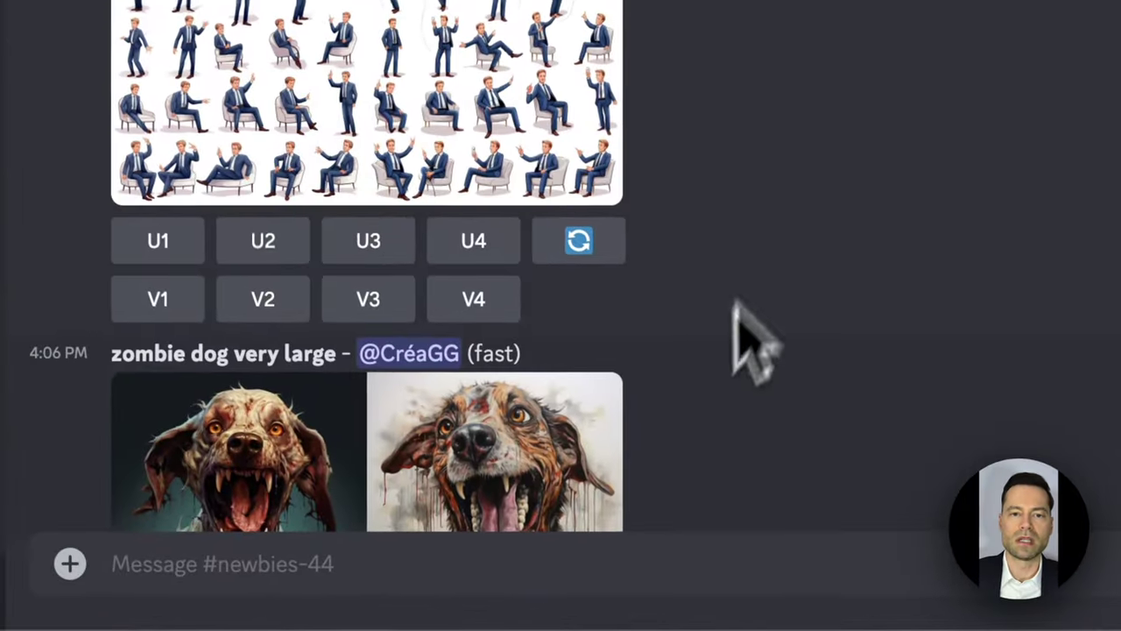
{"action": "left_click", "coordinate": [182, 586]}
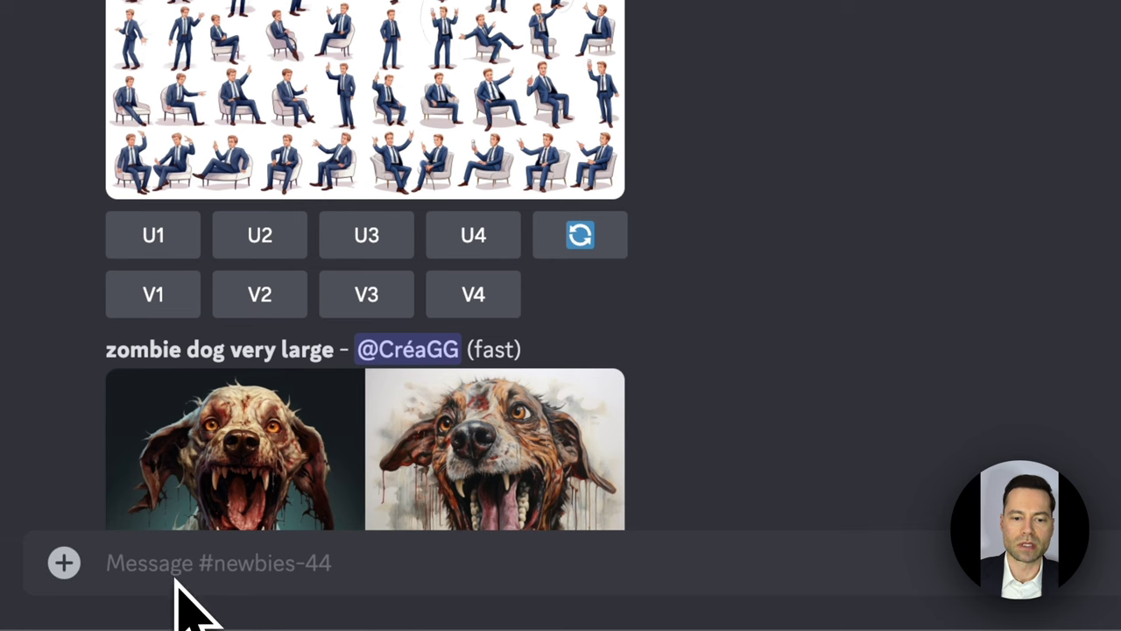
{"action": "type", "text": "/"}
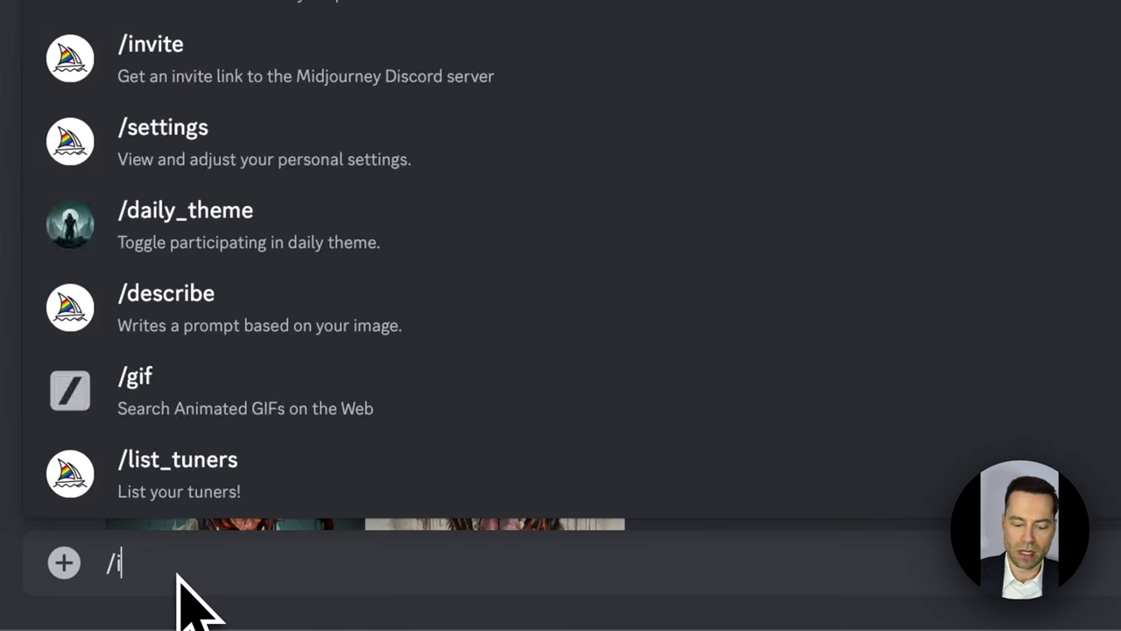
{"action": "type", "text": "imag"}
{"action": "key", "text": "Tab"}
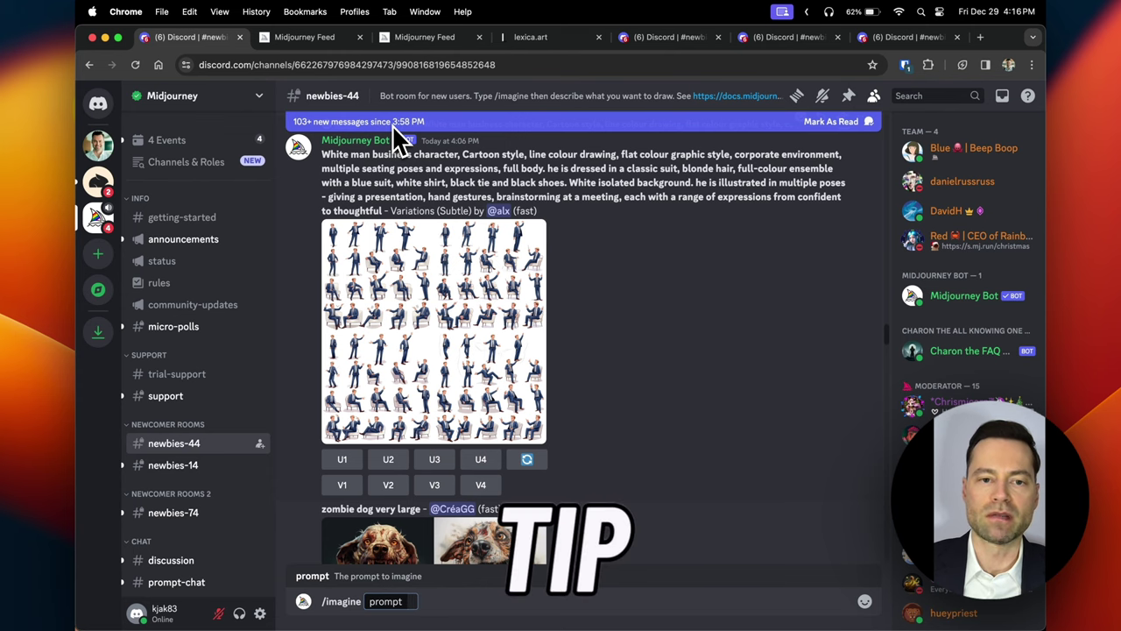
{"action": "key", "text": "BackSpace"}
- Run the /settings command in newbies-44 and select Midjourney Model V6 [ALPHA] as the model
{"action": "type", "text": "/set"}
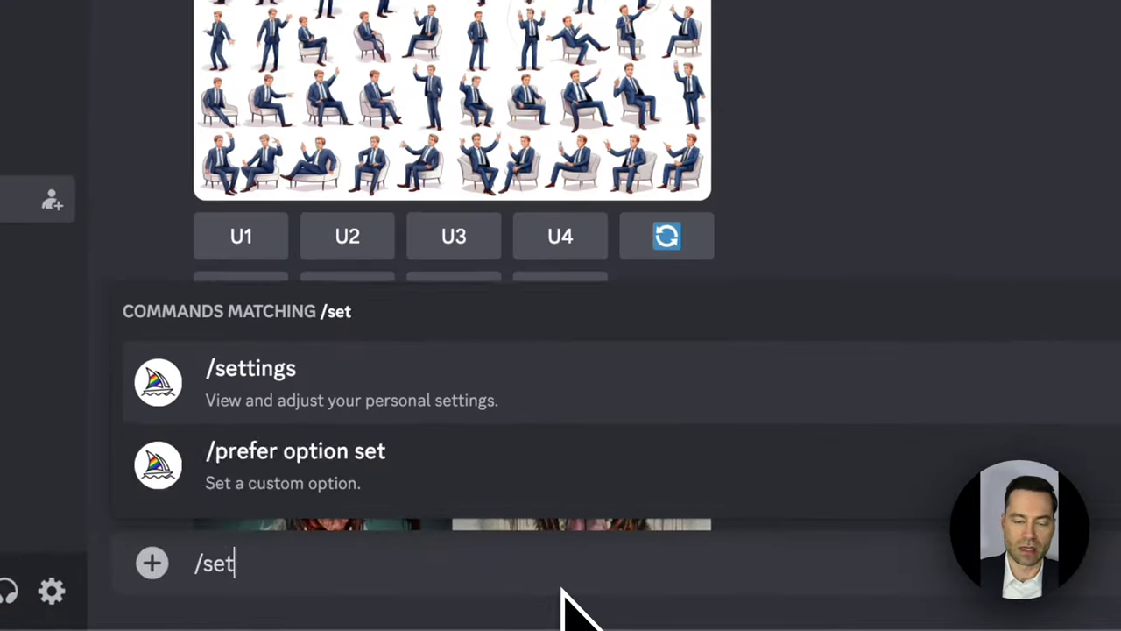
{"action": "key", "text": "Return"}
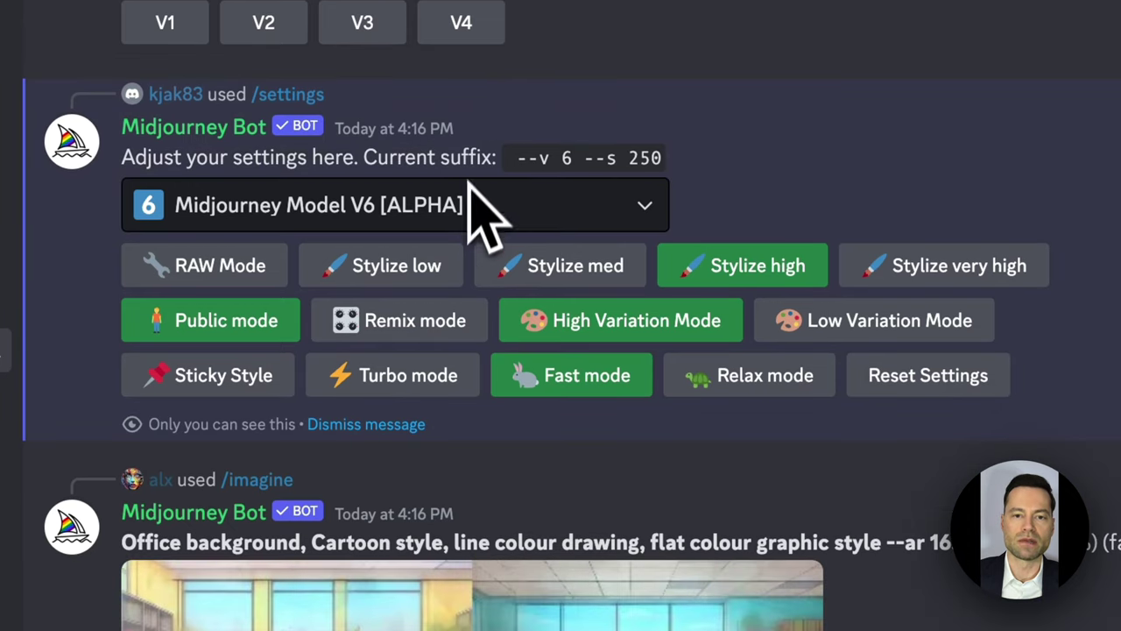
{"action": "left_click", "coordinate": [469, 210]}
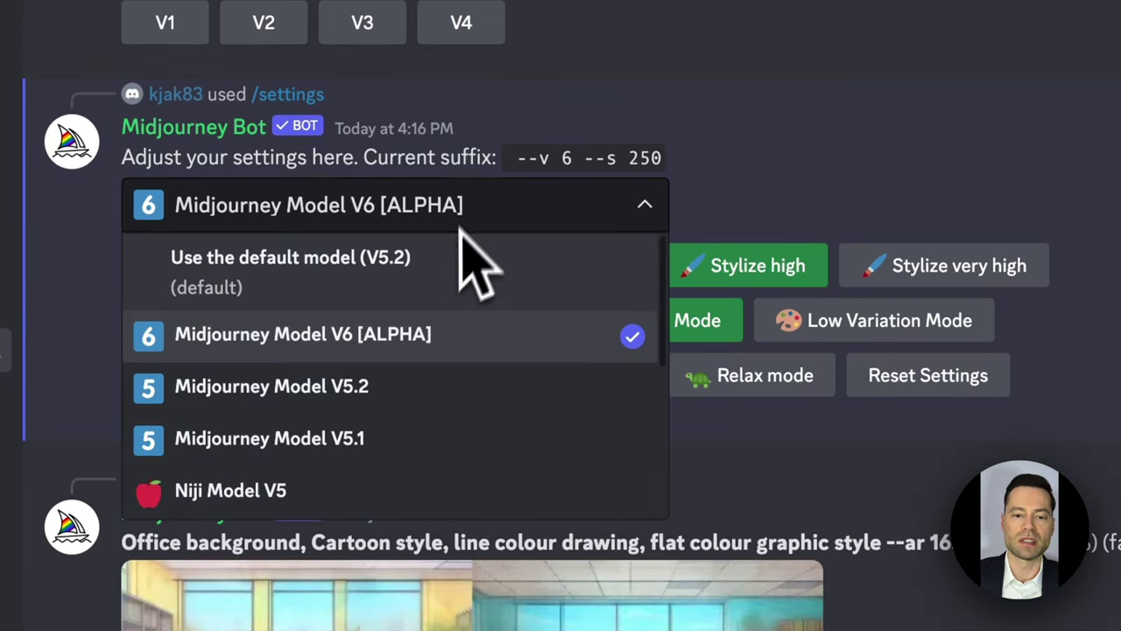
{"action": "left_click", "coordinate": [438, 354]}
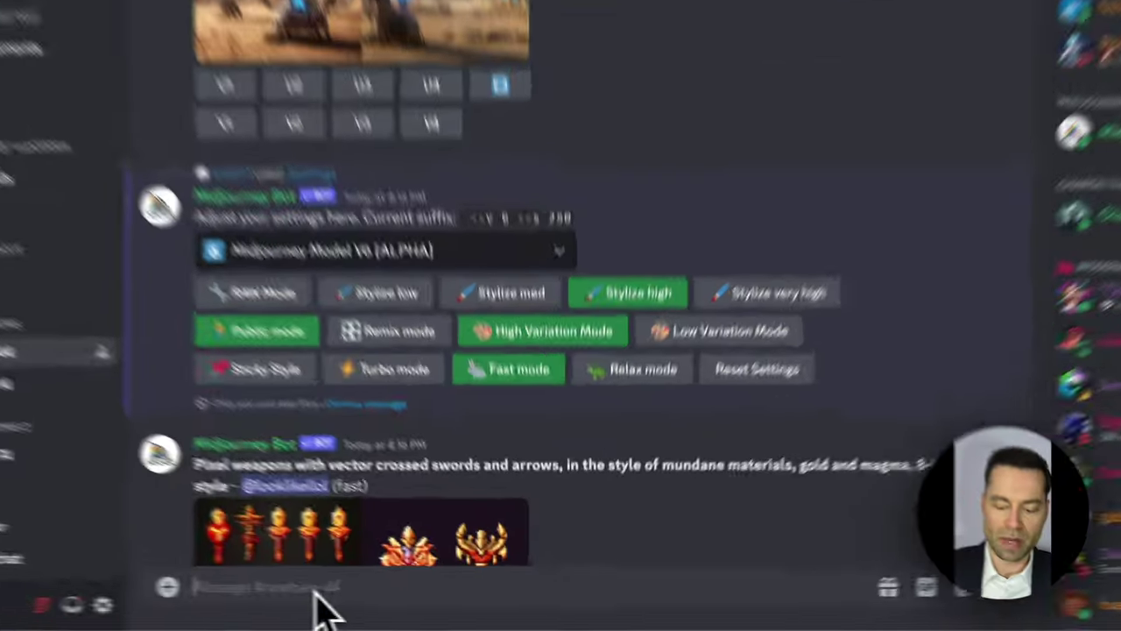
- Start the /imagine command in newbies-44 and paste the copied prompt into it
{"action": "type", "text": ".ima"}
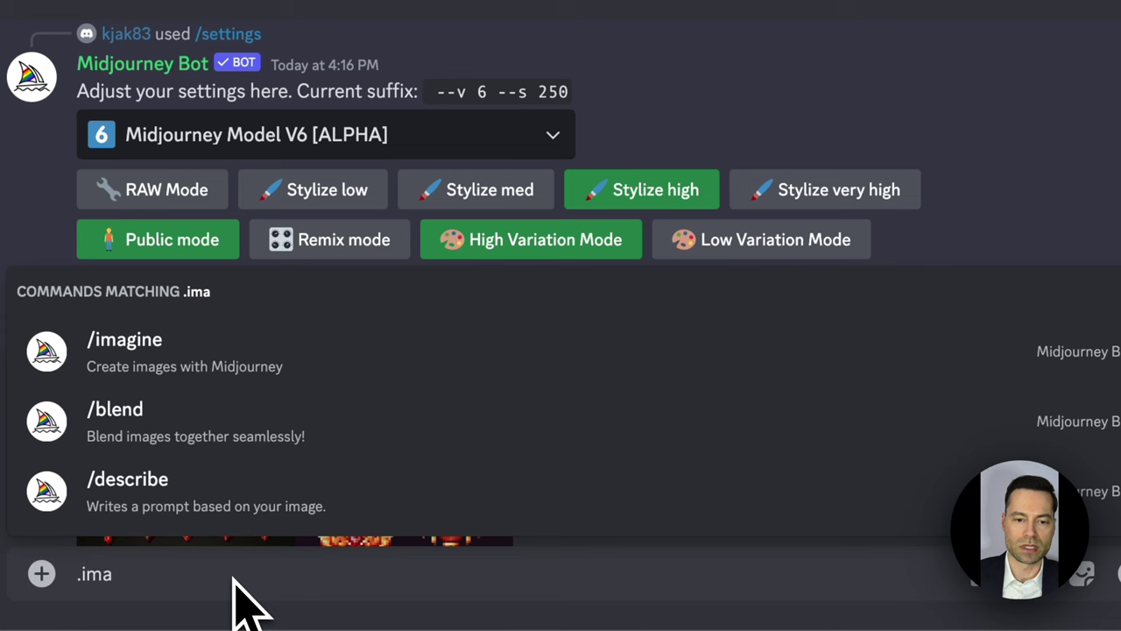
{"action": "type", "text": "gi"}
{"action": "key", "text": "Return"}
{"action": "key", "text": "ctrl+v"}
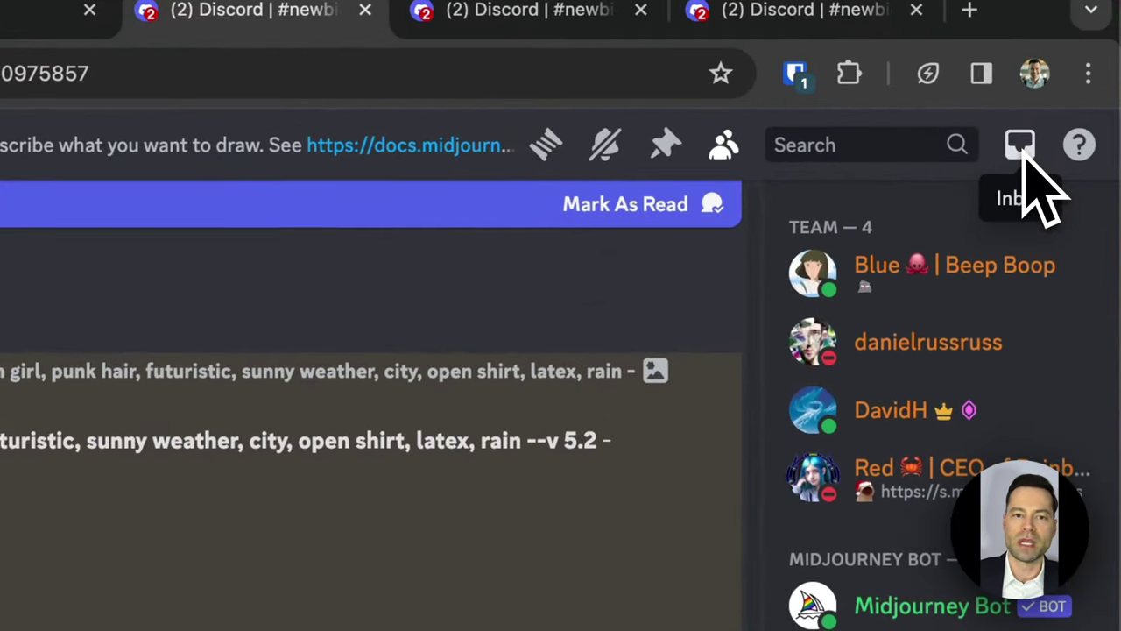
- Browse the inbox mentions and jump to the Variations (Strong) result of the Cyberpunk Dream girl prompt in newbies-44
{"action": "left_click", "coordinate": [1002, 98]}
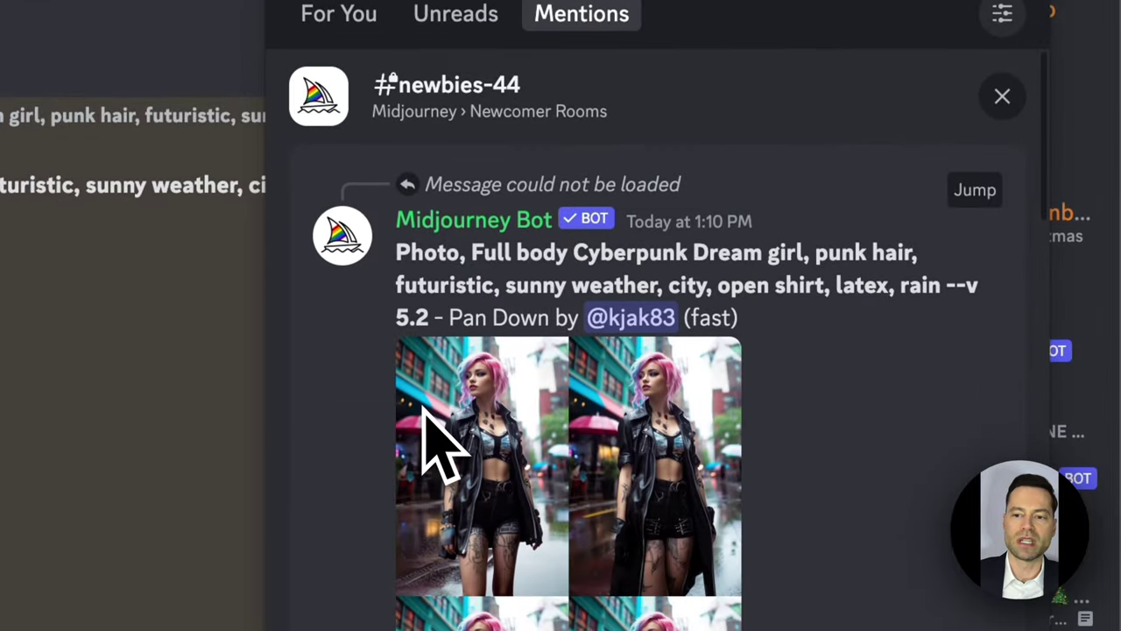
{"action": "scroll", "coordinate": [429, 438], "scroll_direction": "down", "scroll_amount": 10}
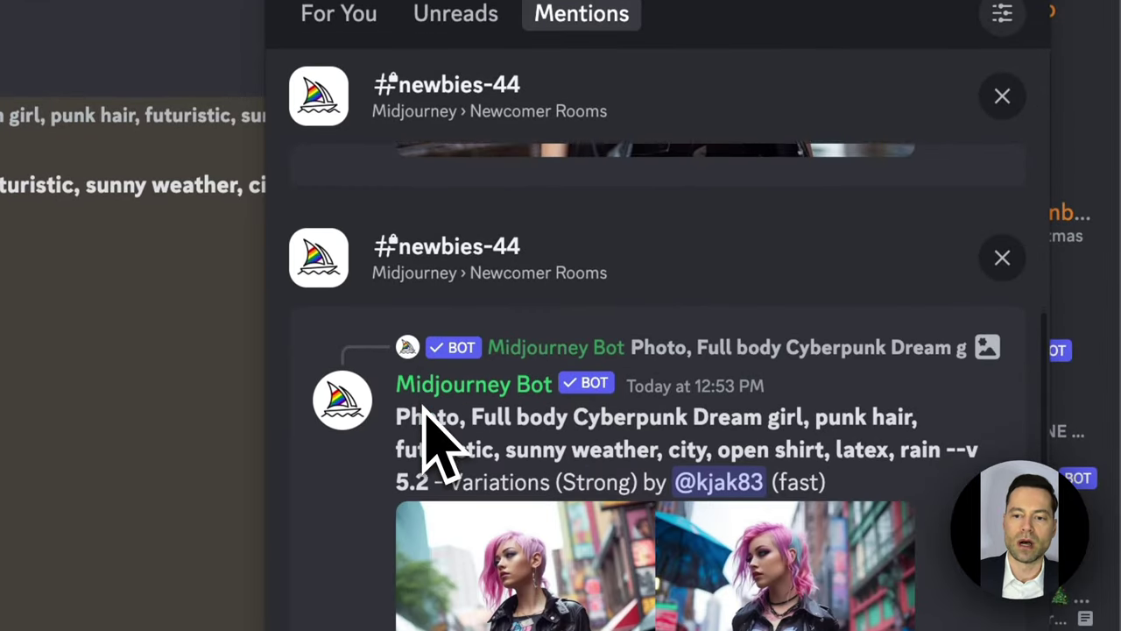
{"action": "scroll", "coordinate": [429, 438], "scroll_direction": "down", "scroll_amount": 5}
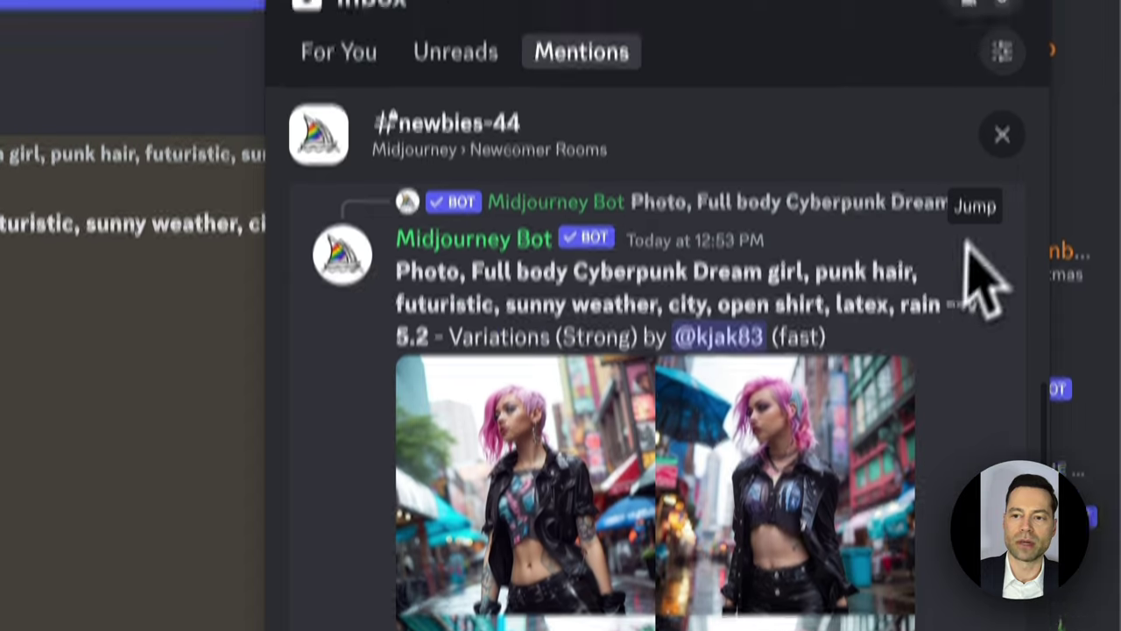
{"action": "left_click", "coordinate": [974, 211]}
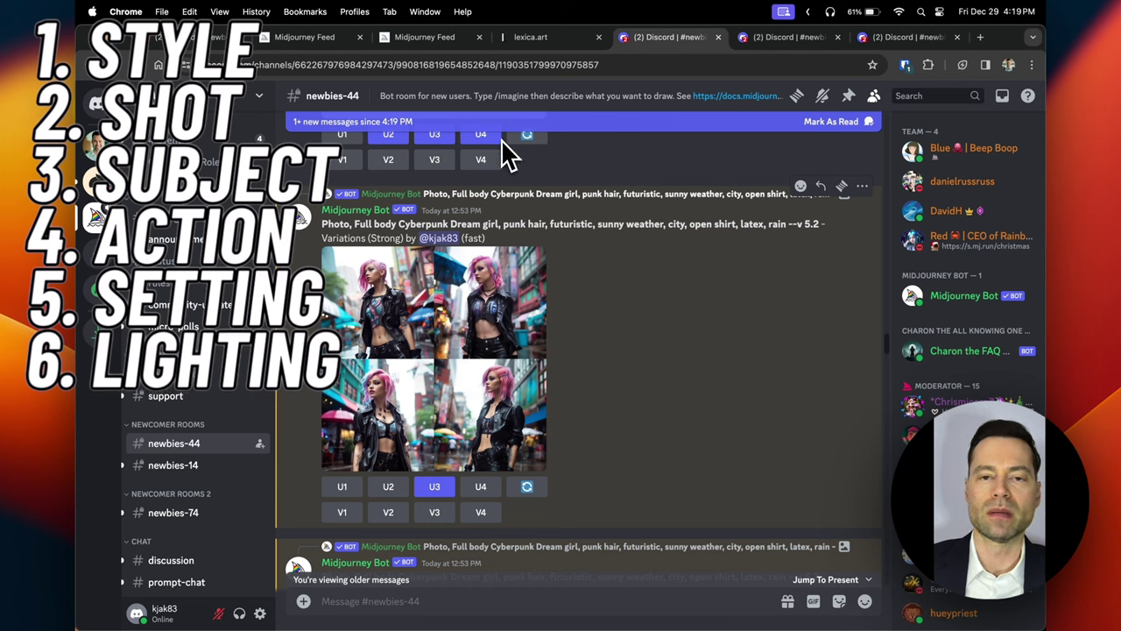
- Switch to the Lexica site and browse its home page image gallery for prompt ideas
{"action": "left_click", "coordinate": [476, 140]}
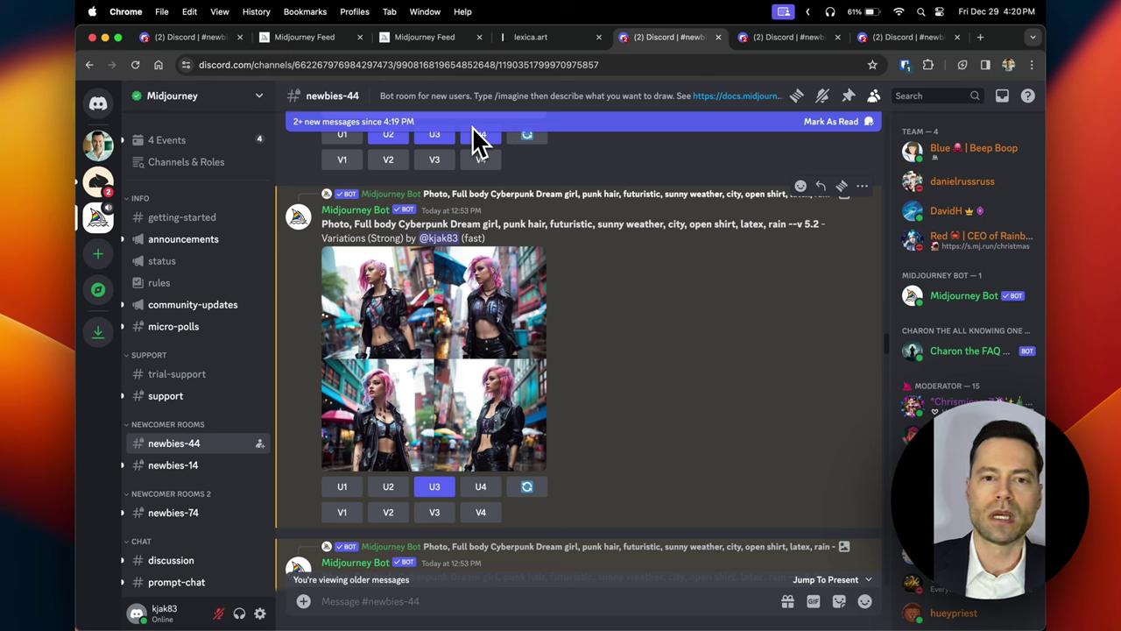
{"action": "left_click", "coordinate": [480, 134]}
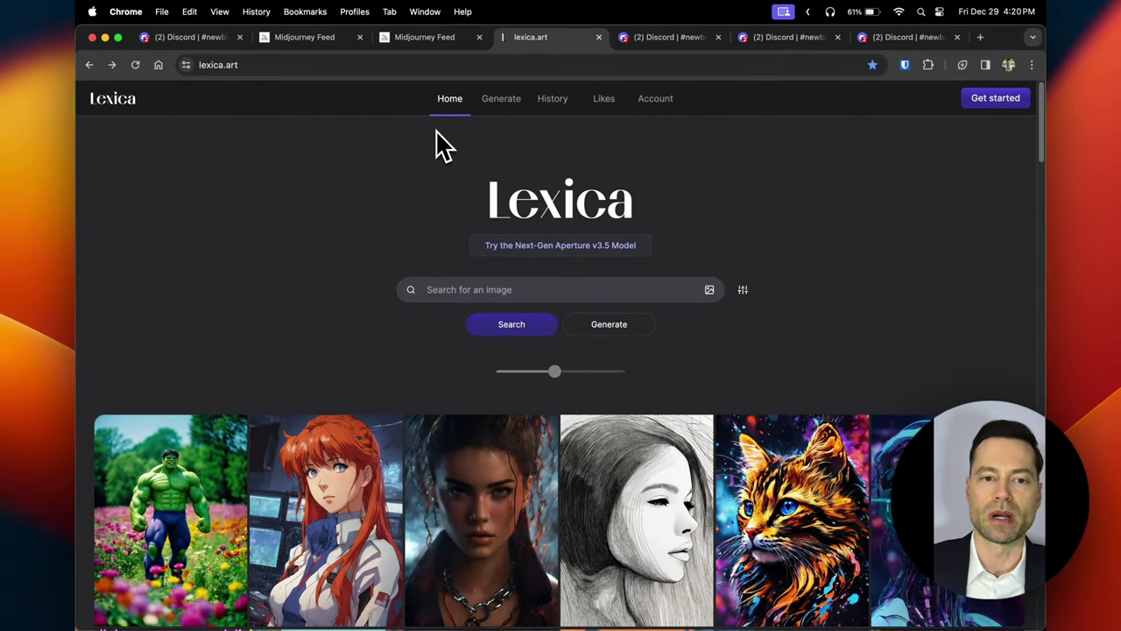
{"action": "scroll", "coordinate": [362, 389], "scroll_direction": "down", "scroll_amount": 10}
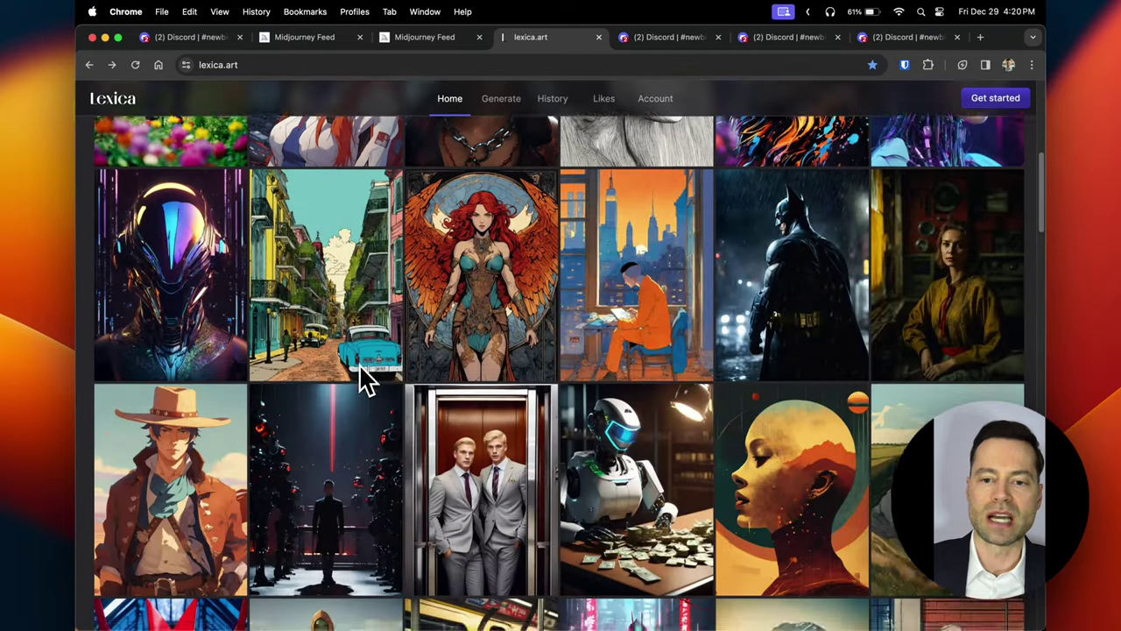
{"action": "scroll", "coordinate": [366, 379], "scroll_direction": "down", "scroll_amount": 4}
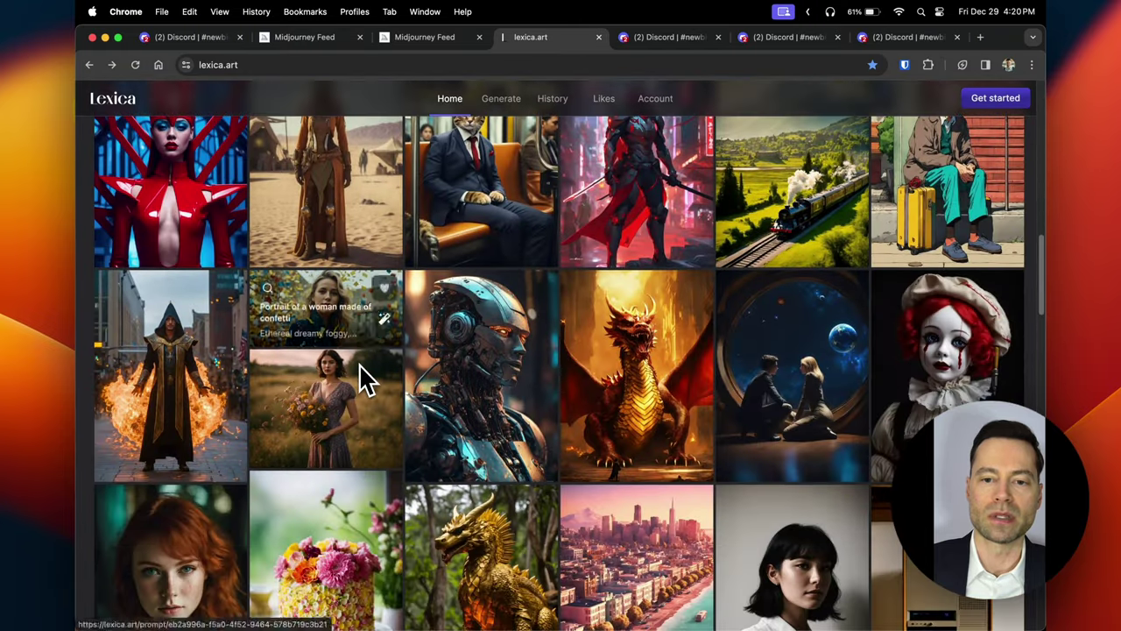
{"action": "scroll", "coordinate": [366, 379], "scroll_direction": "up", "scroll_amount": 14}
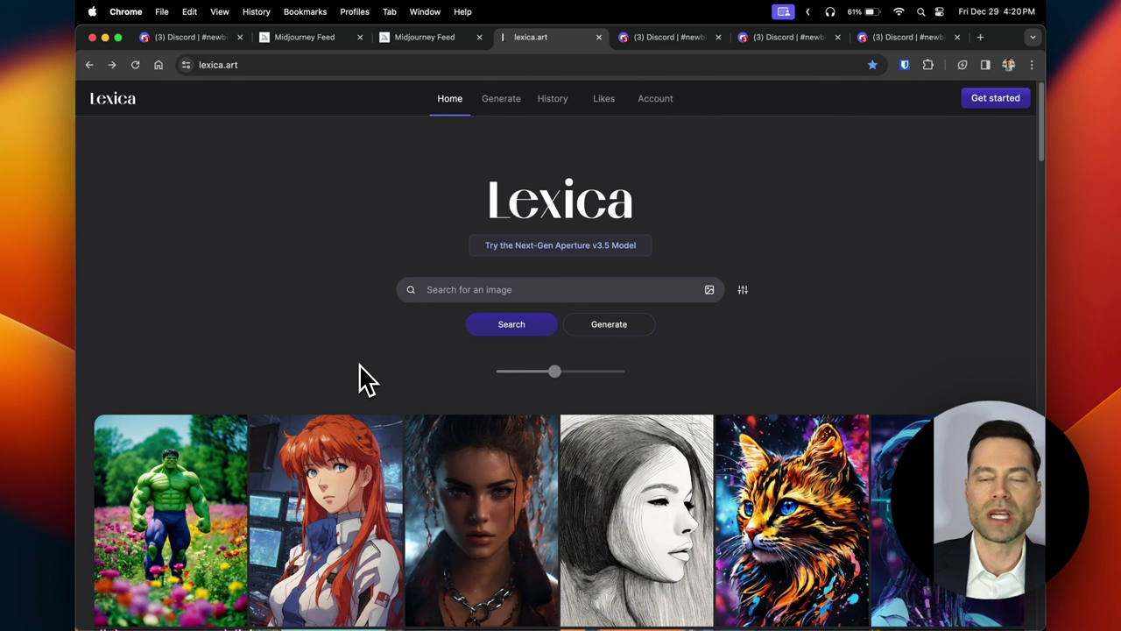
- Open the Lexica gallery image of the cyber woman in a robotic outfit on dystopic futurist Tokyo streets
{"action": "left_click", "coordinate": [459, 296]}
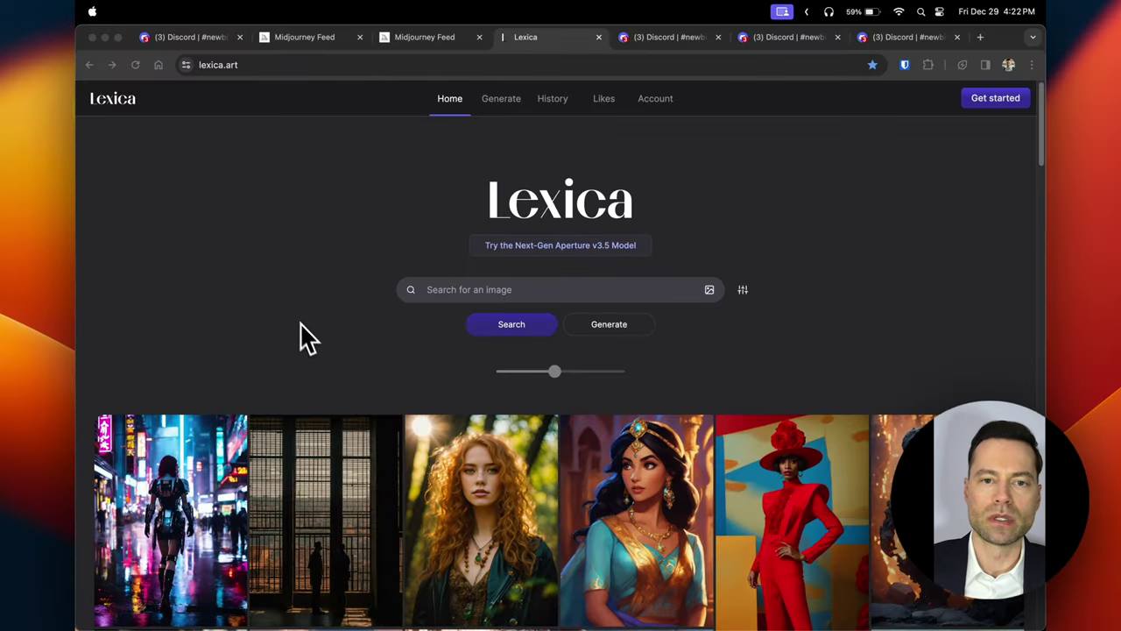
{"action": "scroll", "coordinate": [302, 338], "scroll_direction": "down", "scroll_amount": 3}
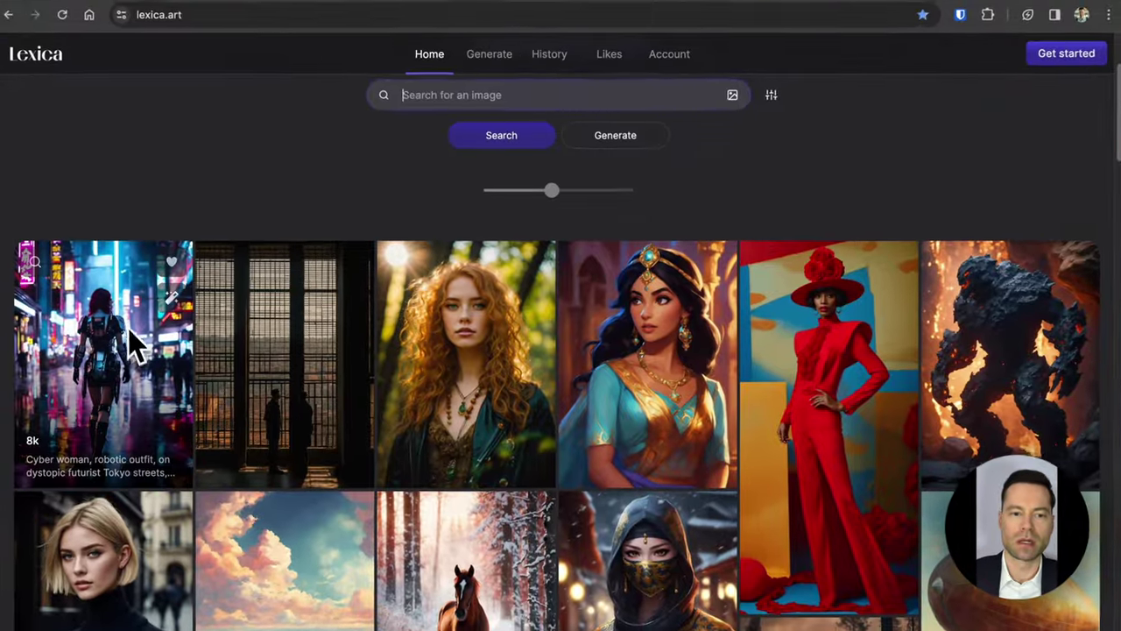
{"action": "left_click", "coordinate": [188, 360]}
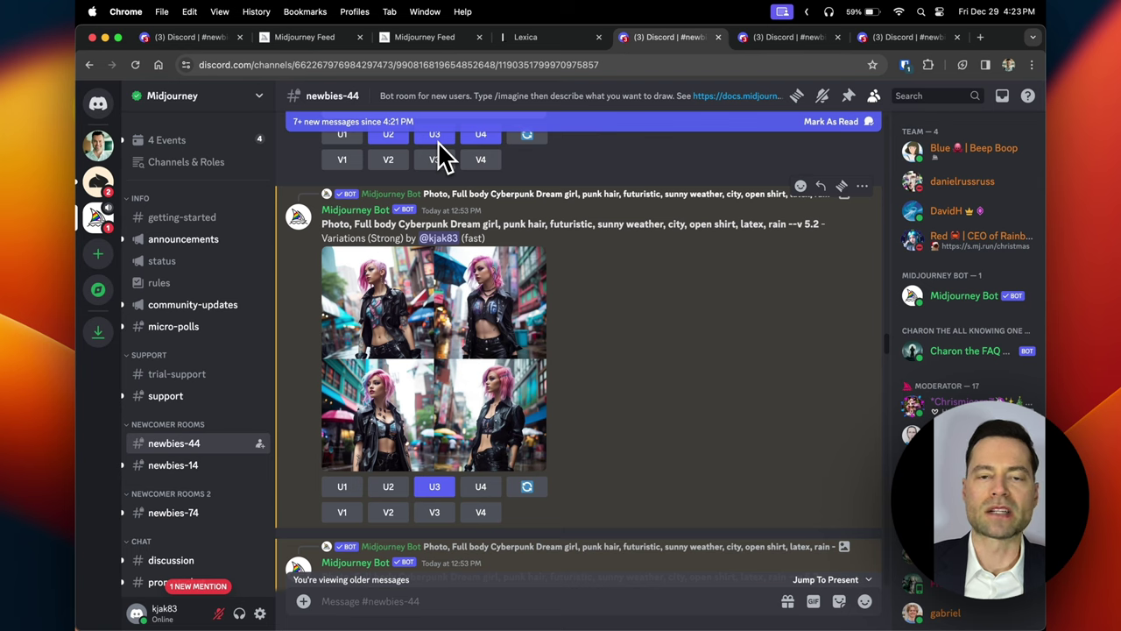
- Switch back to the Discord result and enlarge the four-image grid of the pink-haired cyberpunk girl
{"action": "left_click", "coordinate": [451, 352]}
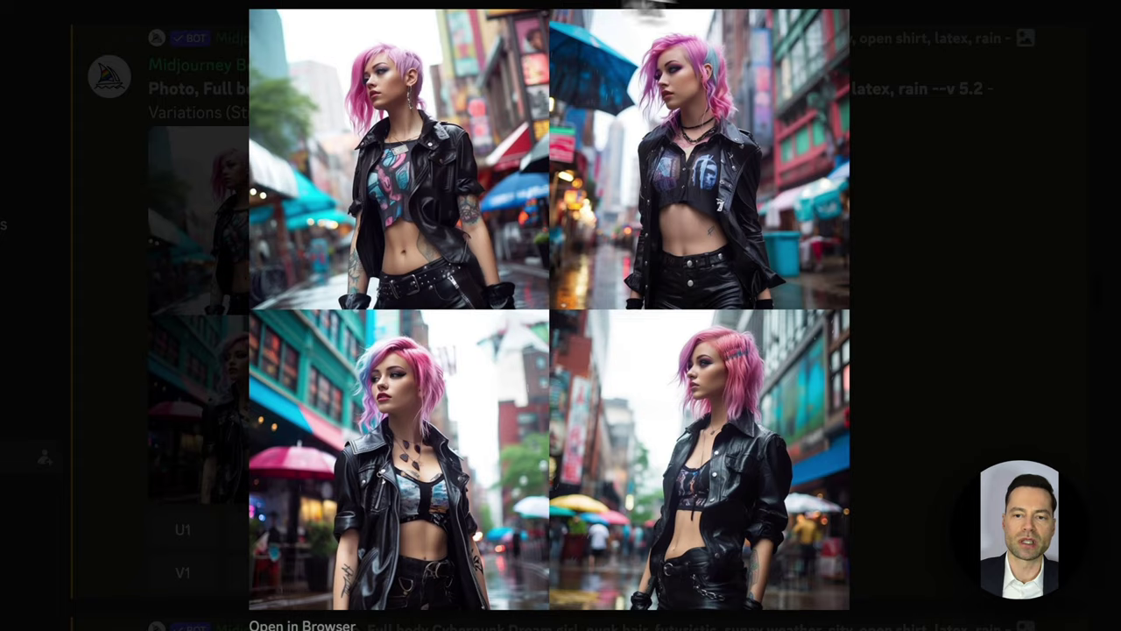
- View the four-image grid of the pink-haired cyberpunk girl and its upscaled Image #3 at full size, closing the enlarged views
{"action": "left_click", "coordinate": [881, 20]}
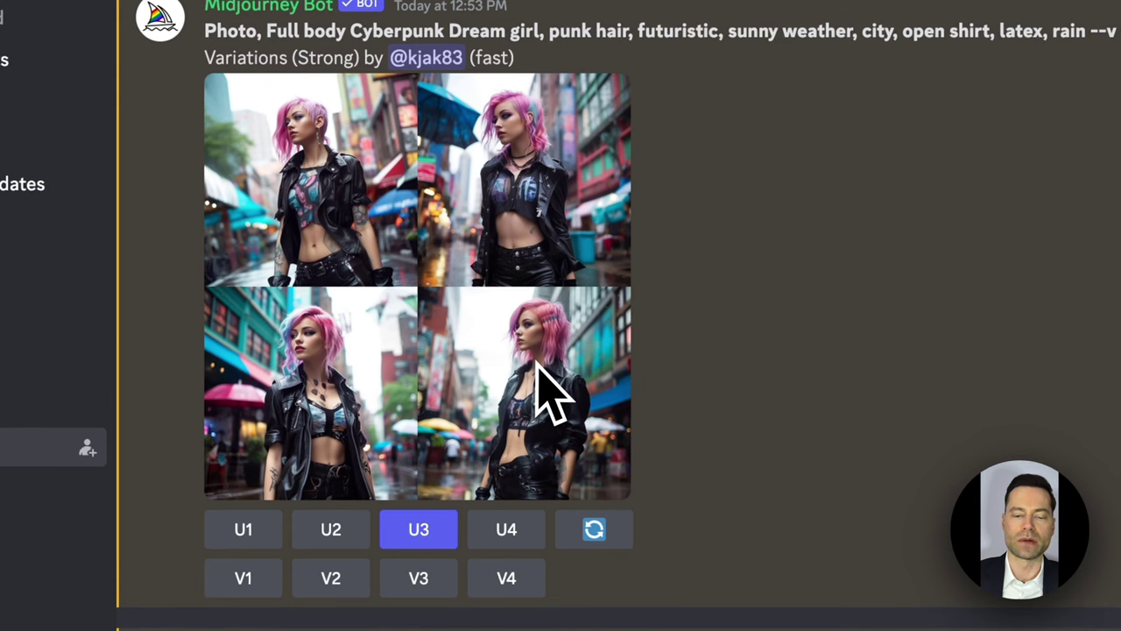
{"action": "left_click", "coordinate": [459, 233]}
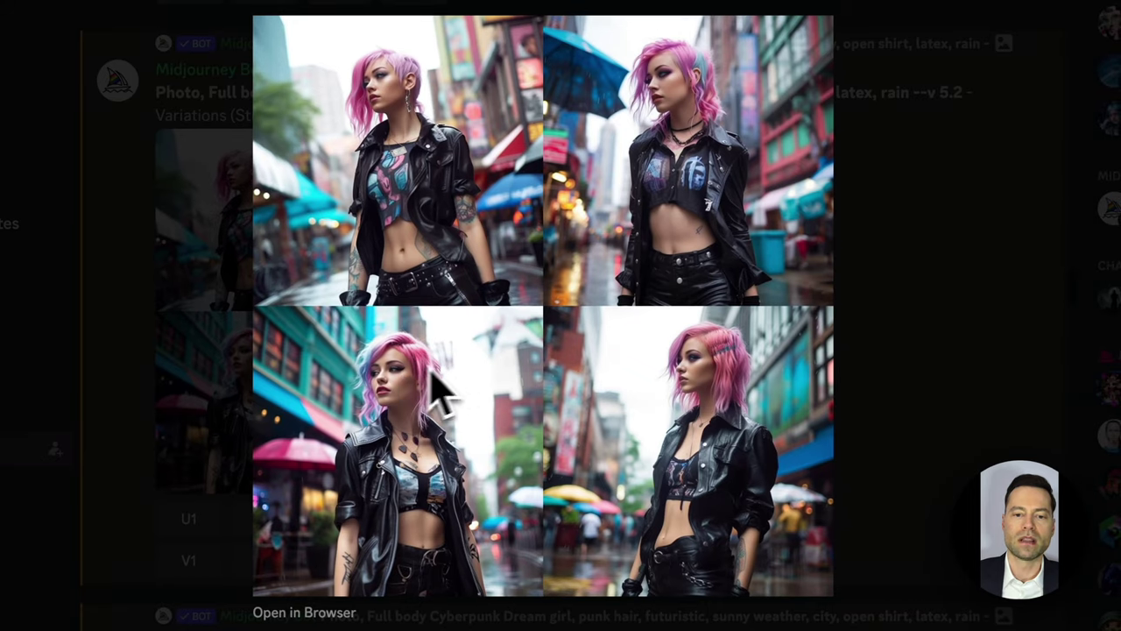
{"action": "left_click", "coordinate": [844, 251]}
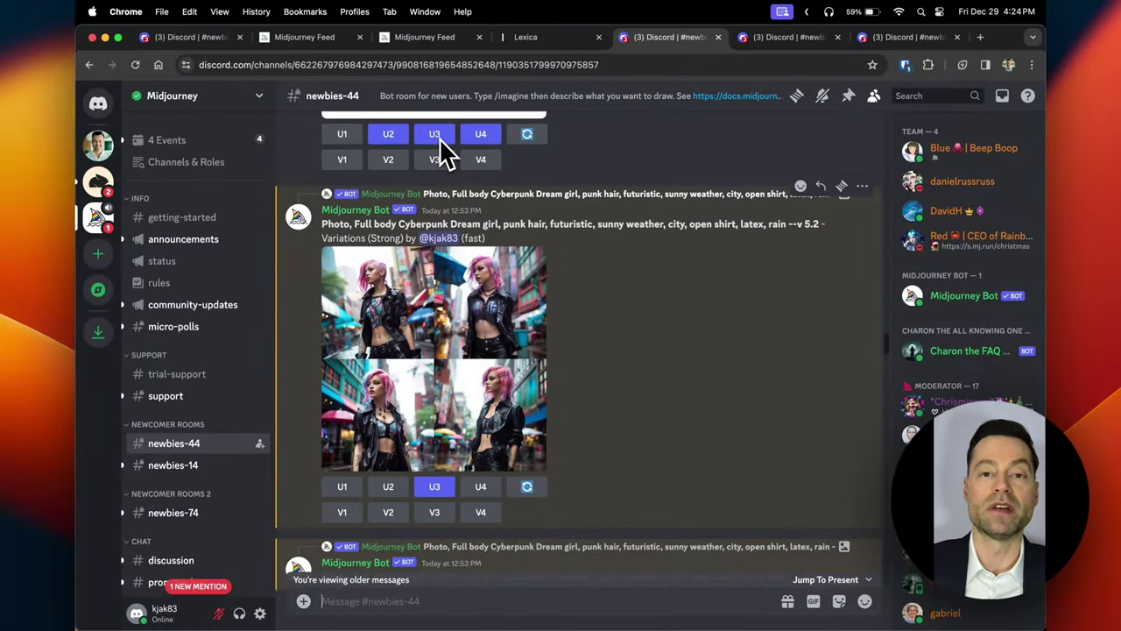
{"action": "left_click", "coordinate": [487, 320]}
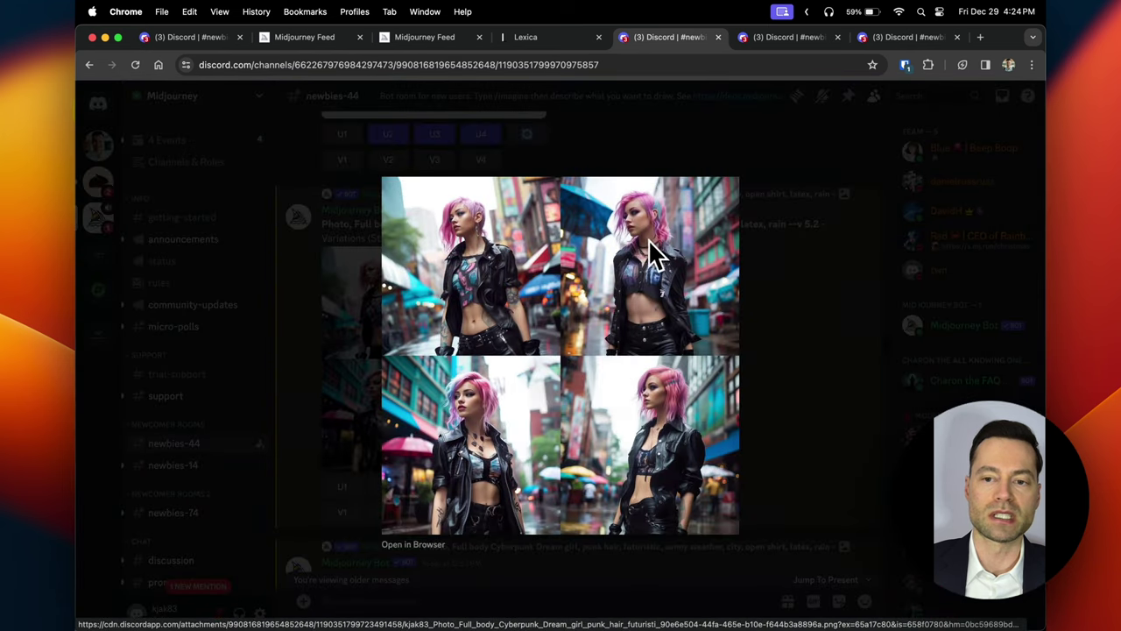
{"action": "left_click", "coordinate": [771, 268]}
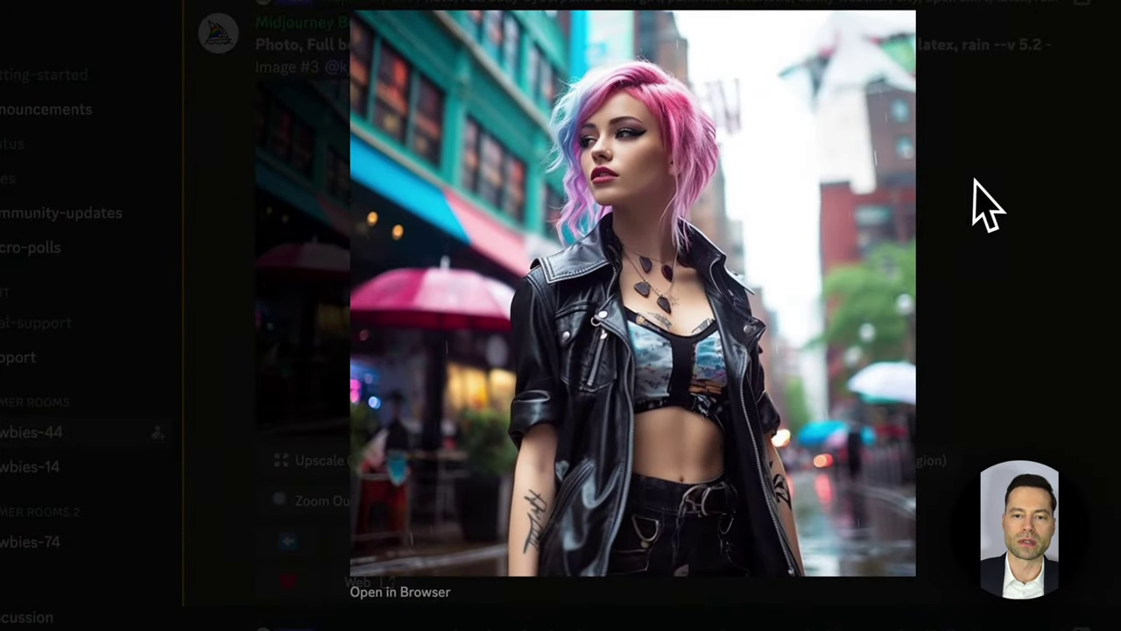
{"action": "left_click", "coordinate": [973, 200]}
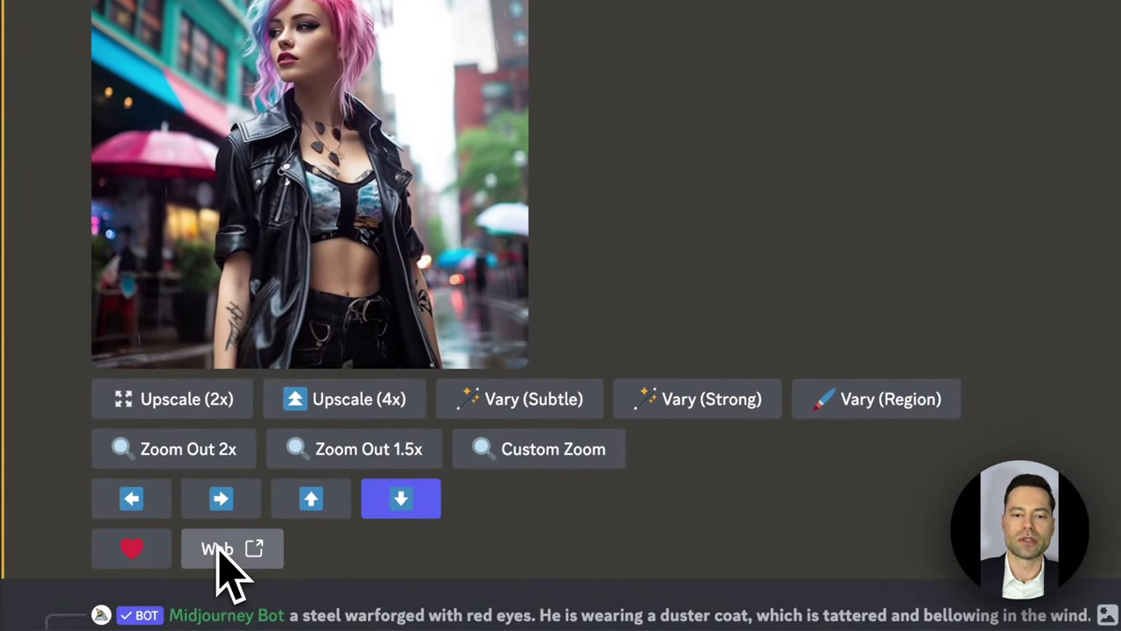
- Open the upscaled Image #3 on the Midjourney website, check its image context options and return to the Discord channel
{"action": "left_click", "coordinate": [219, 547]}
{"action": "left_click", "coordinate": [794, 360]}
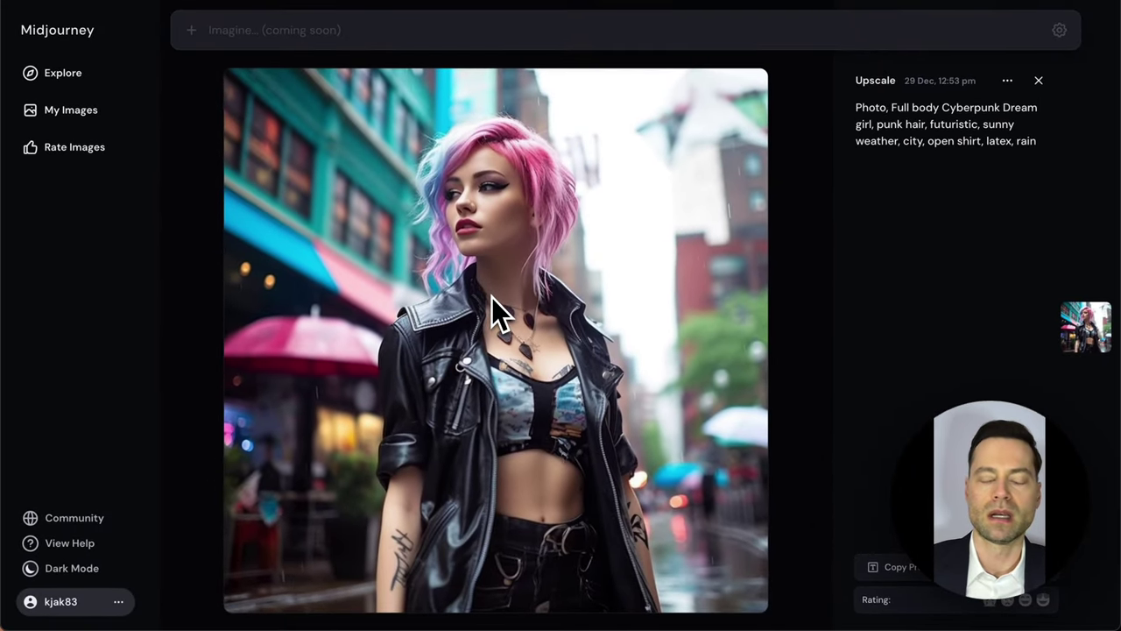
{"action": "right_click", "coordinate": [361, 296]}
{"action": "key", "text": "Escape"}
{"action": "key", "text": "ctrl+Tab"}
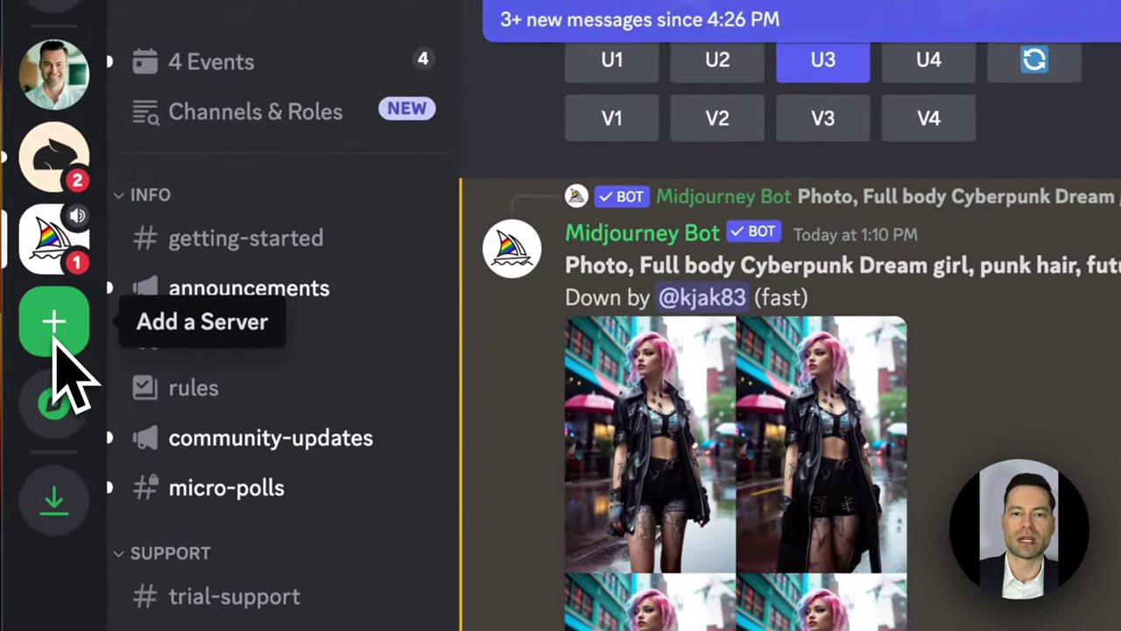
{"action": "left_click", "coordinate": [113, 253]}
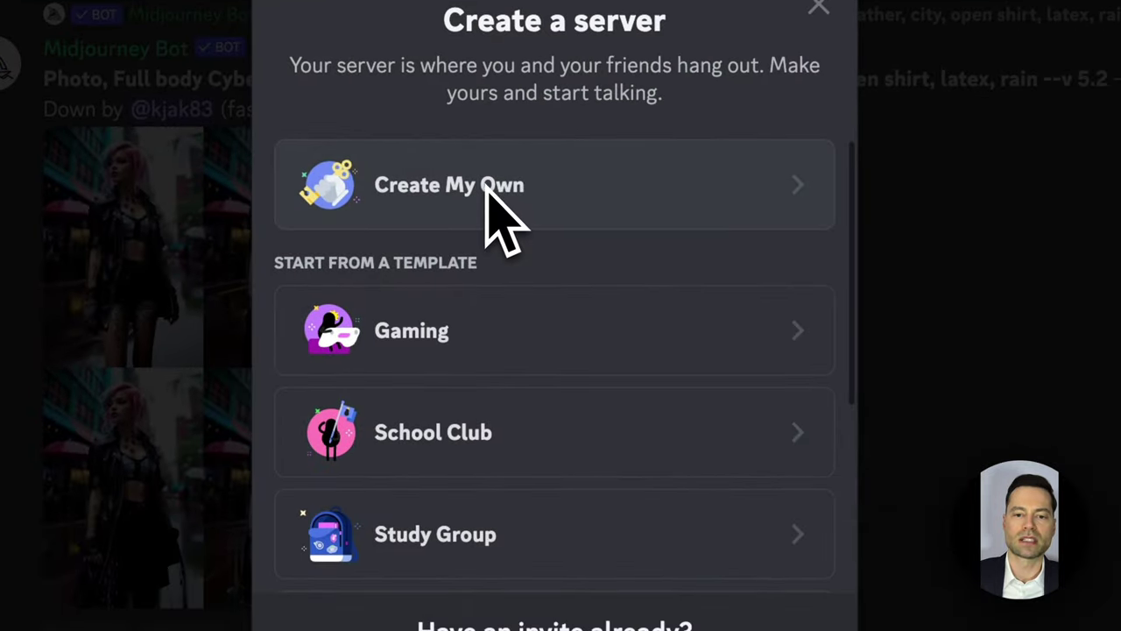
{"action": "left_click", "coordinate": [722, 271]}
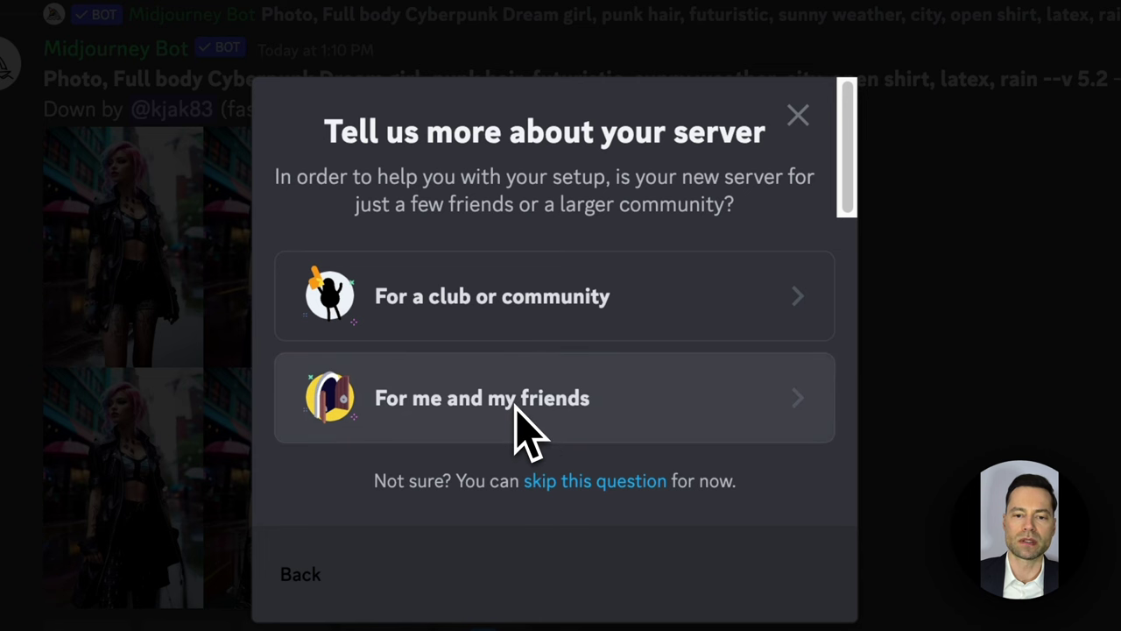
{"action": "left_click", "coordinate": [517, 405]}
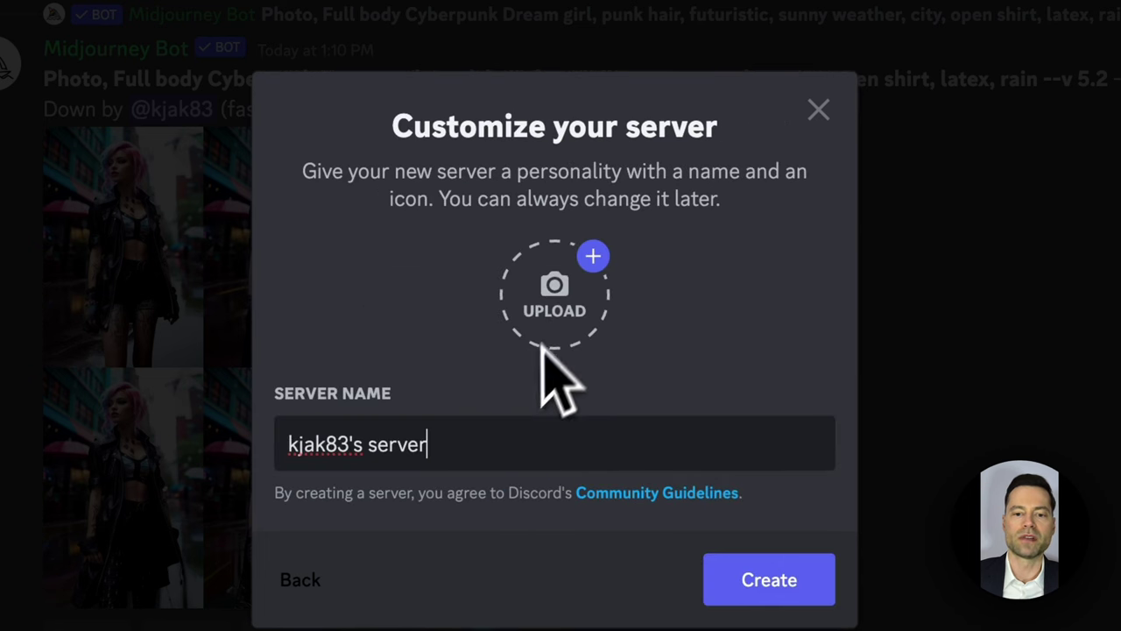
{"action": "left_click", "coordinate": [817, 109]}
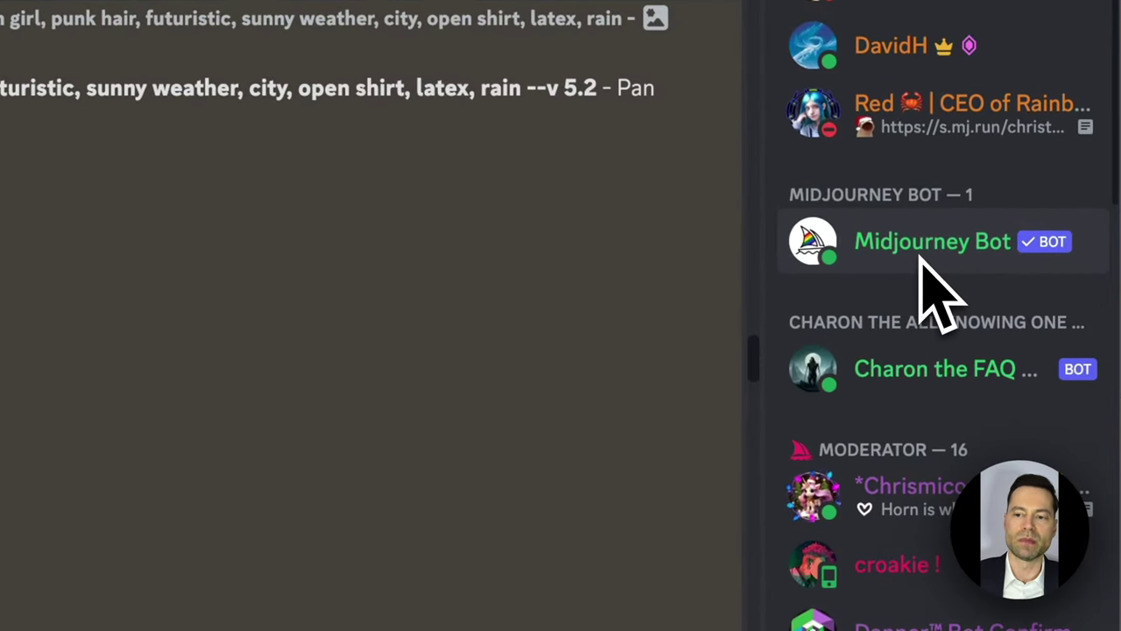
- Add the Midjourney Bot app to the account's own personal server from the bot's profile
{"action": "left_click", "coordinate": [922, 258]}
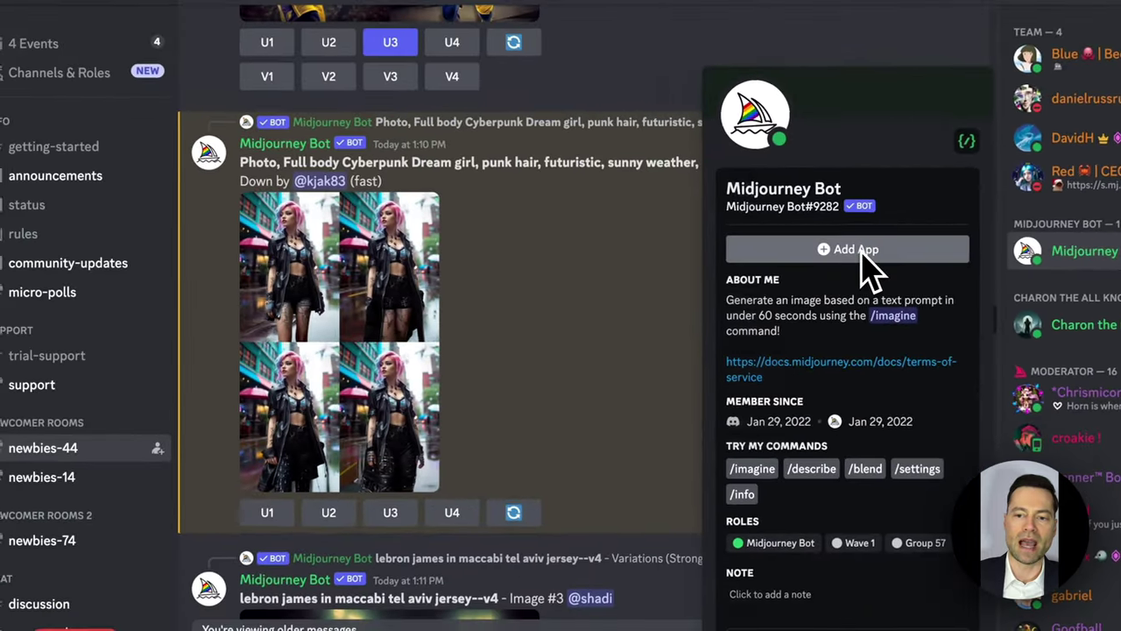
{"action": "left_click", "coordinate": [846, 250]}
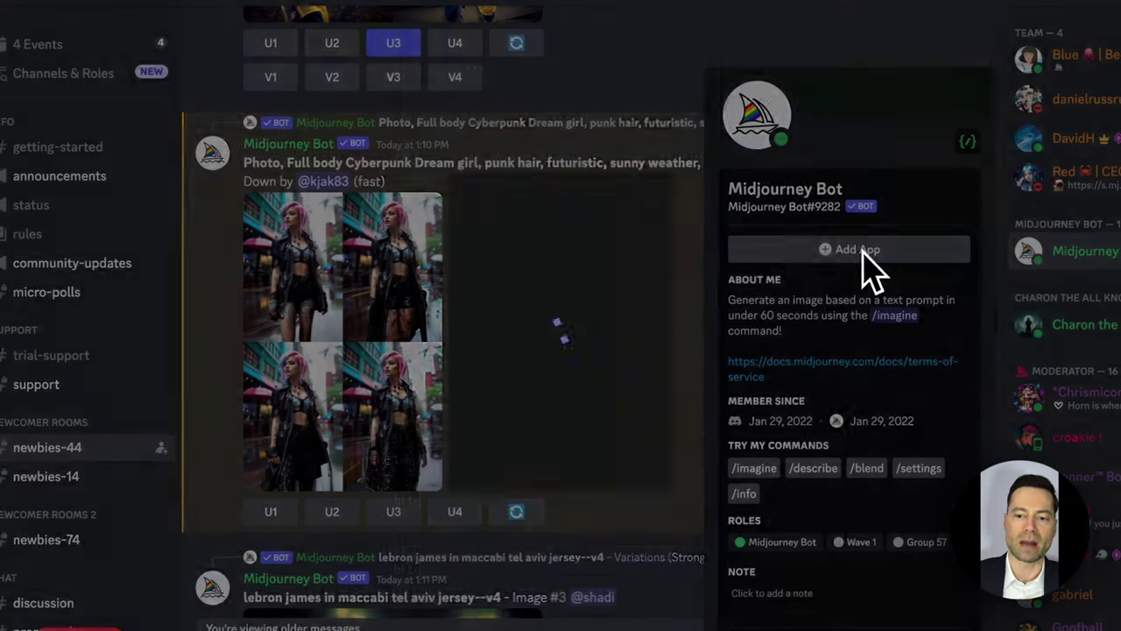
{"action": "left_click", "coordinate": [550, 490]}
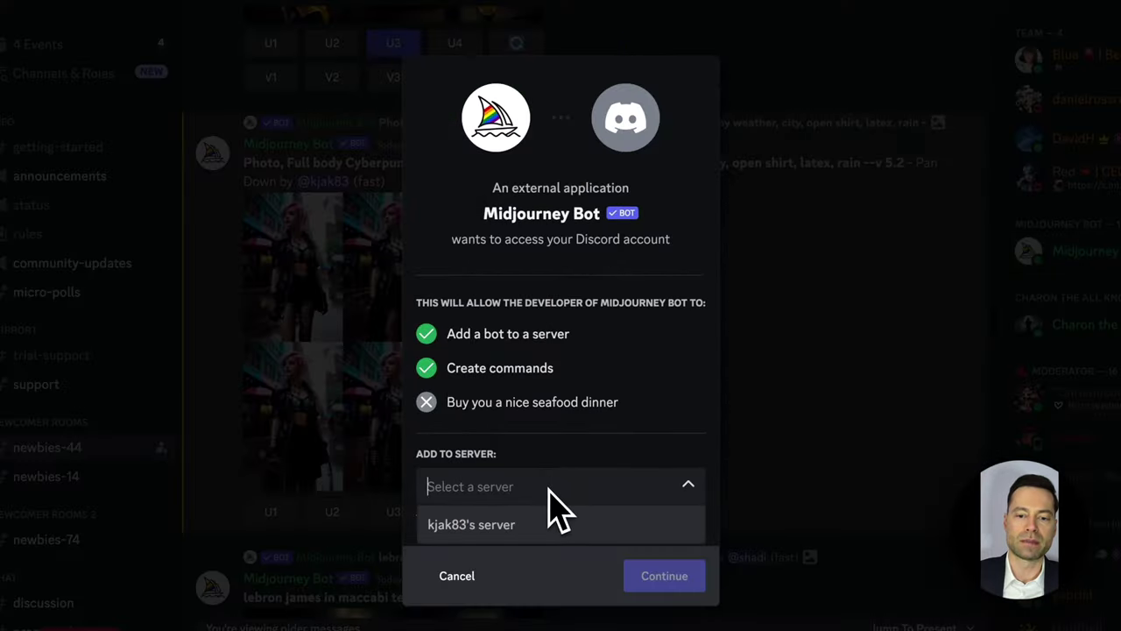
{"action": "left_click", "coordinate": [490, 536]}
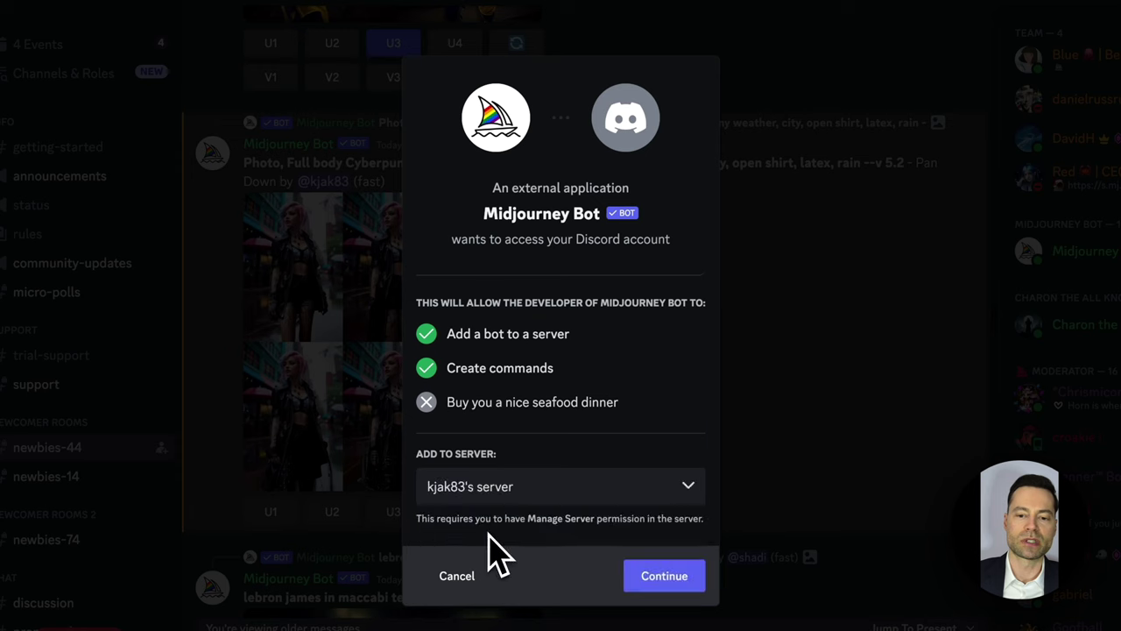
{"action": "left_click", "coordinate": [670, 578]}
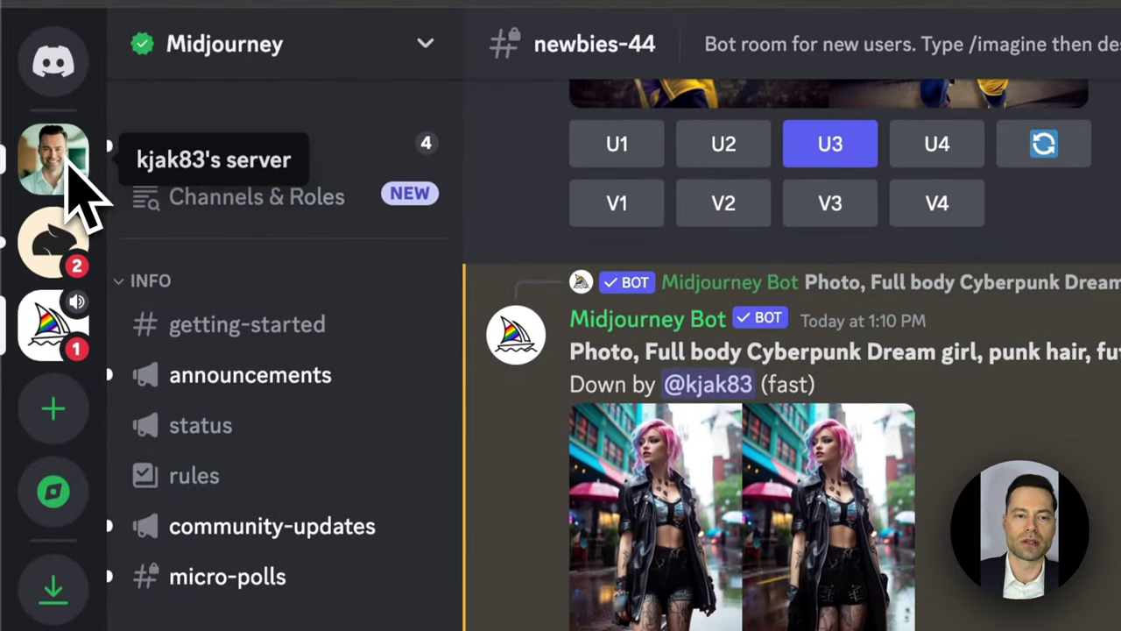
- Open the personal server and start the /imagine command in its #general channel
{"action": "left_click", "coordinate": [103, 149]}
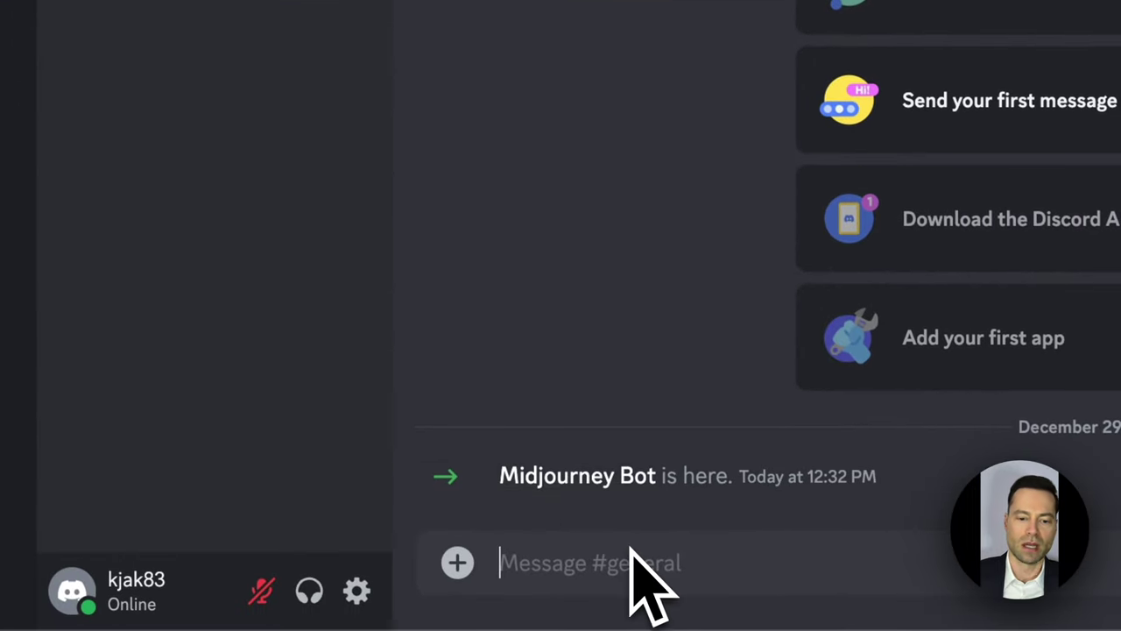
{"action": "type", "text": "/"}
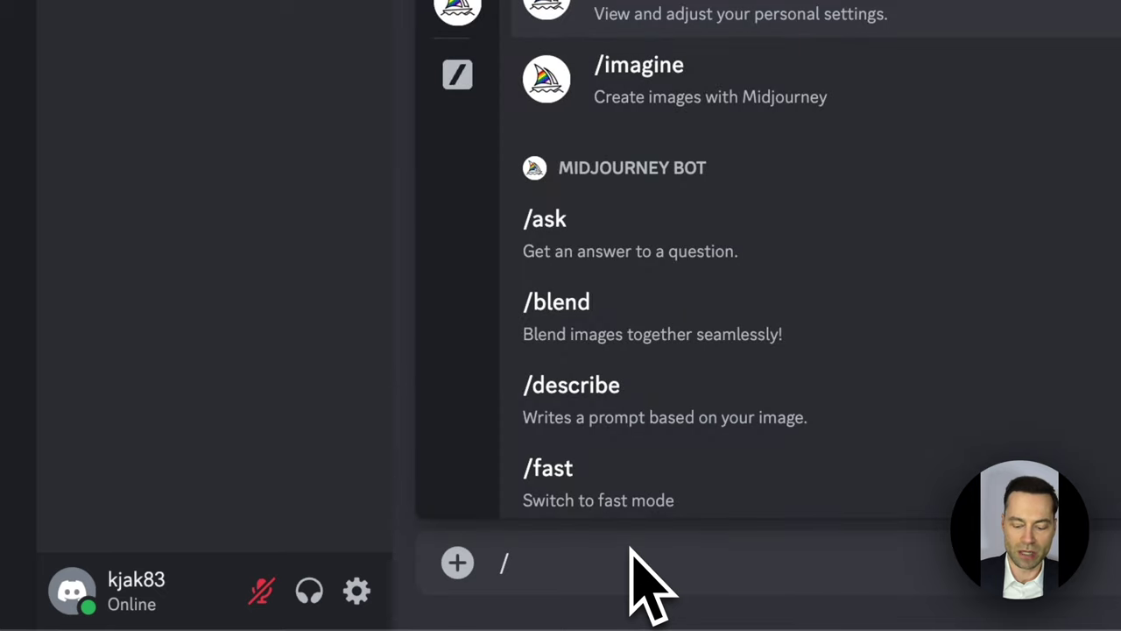
{"action": "type", "text": "i"}
{"action": "key", "text": "Return"}
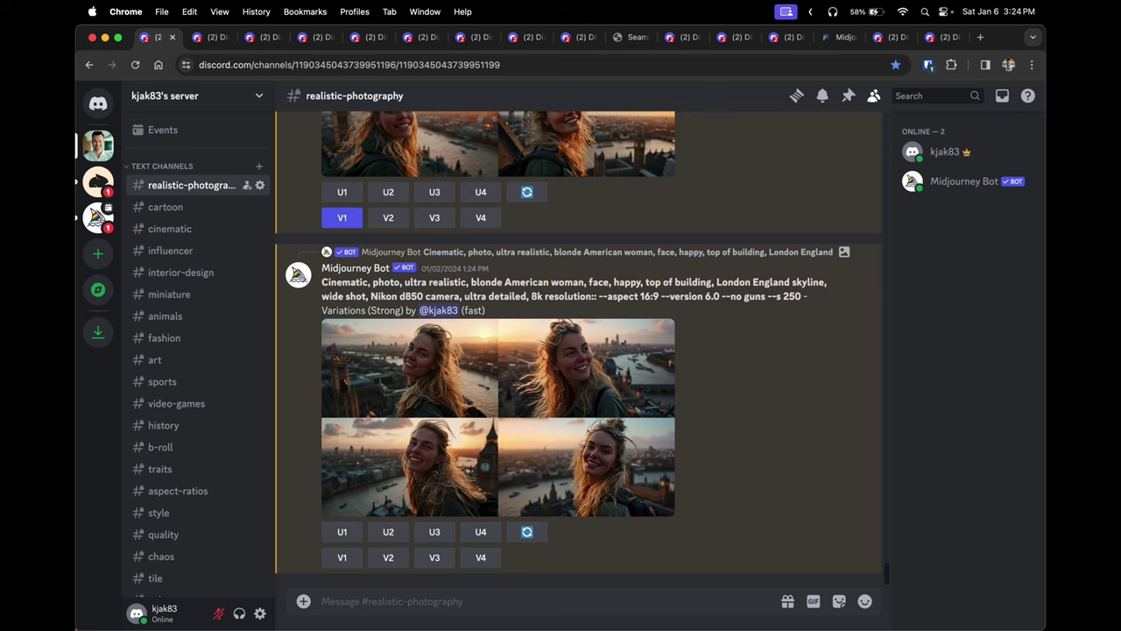
- Call up the Midjourney settings with /settings in #realistic-photography and select Midjourney Model V6 [ALPHA]
{"action": "type", "text": "/"}
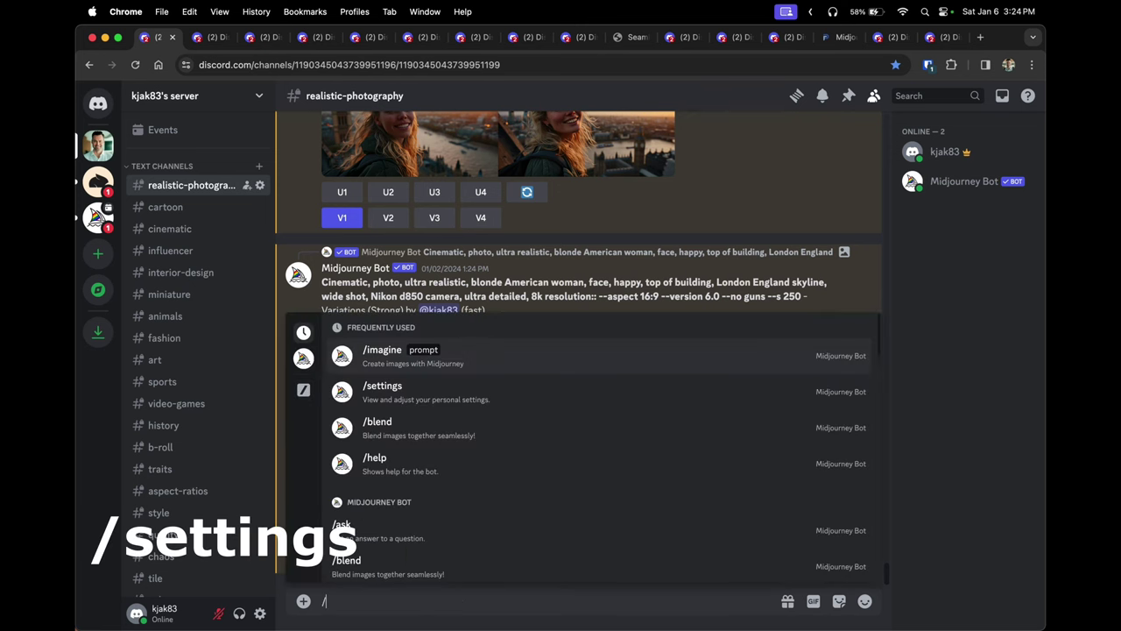
{"action": "type", "text": "setings"}
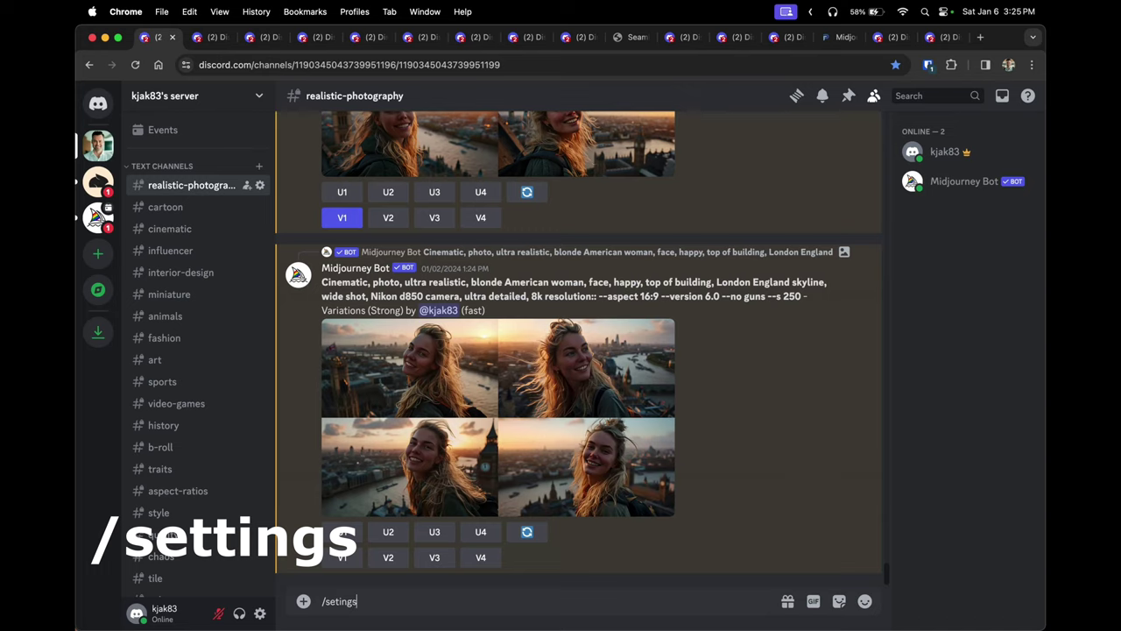
{"action": "key", "text": "Return"}
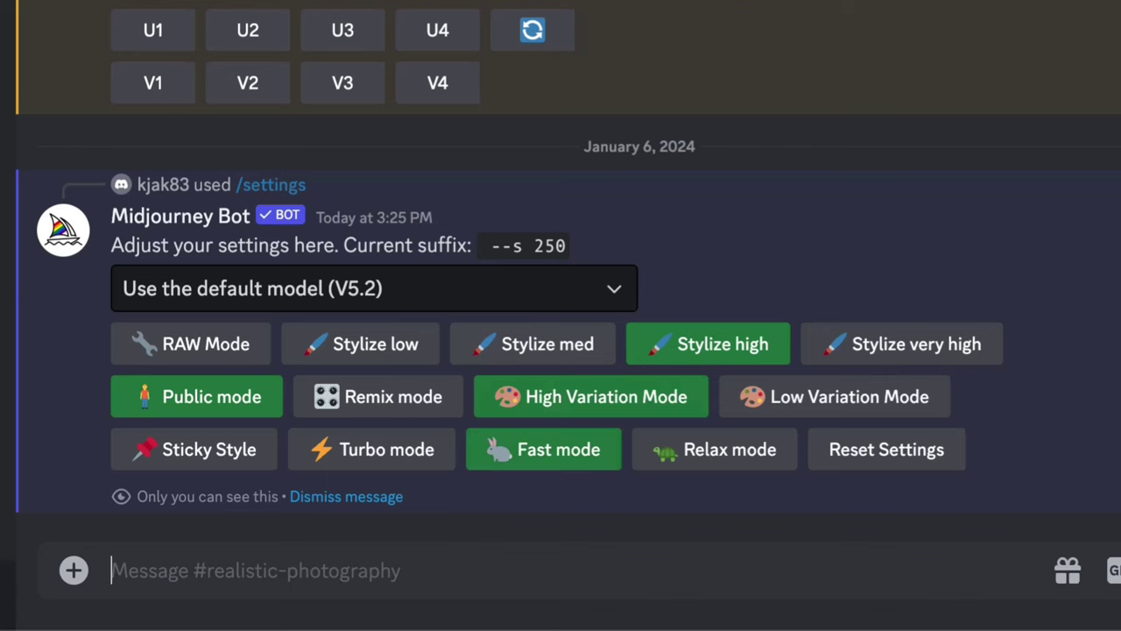
{"action": "key", "text": "Return"}
{"action": "key", "text": "Down"}
{"action": "key", "text": "Return"}
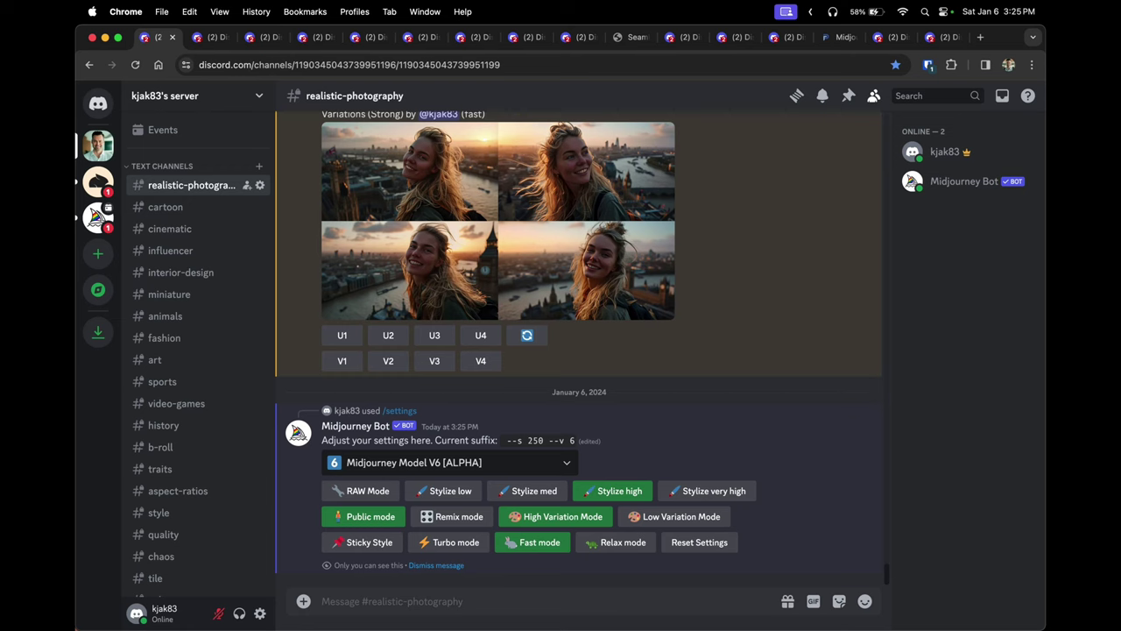
- Enter the /imagine prompt "confidence" and close the enlarged view of its four painted portraits
{"action": "type", "text": "/"}
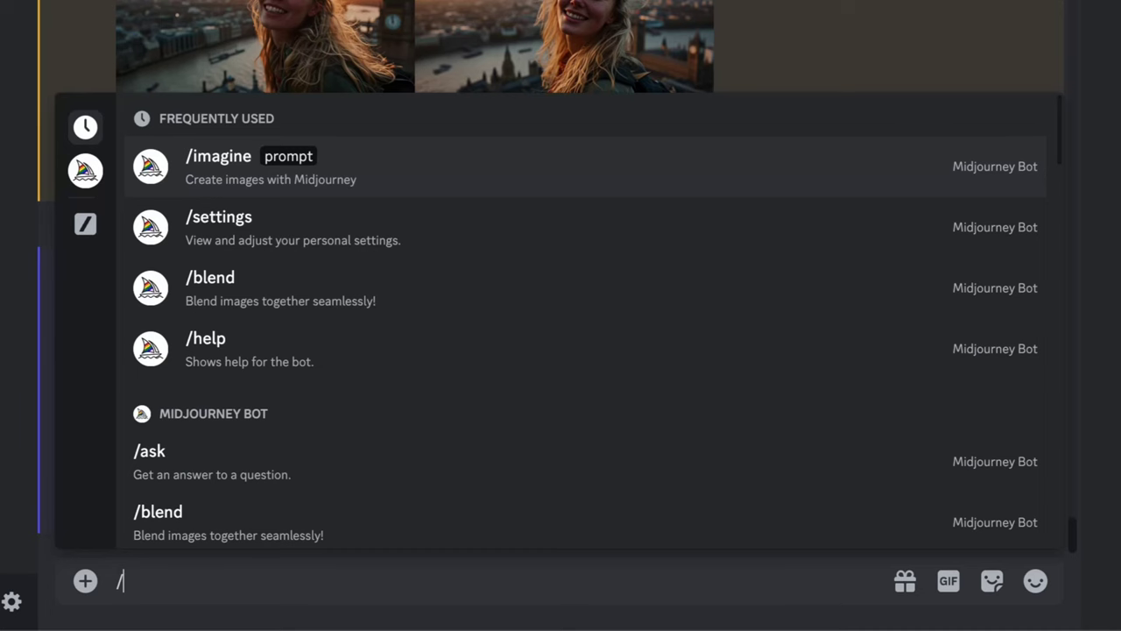
{"action": "type", "text": "imagi"}
{"action": "key", "text": "Tab"}
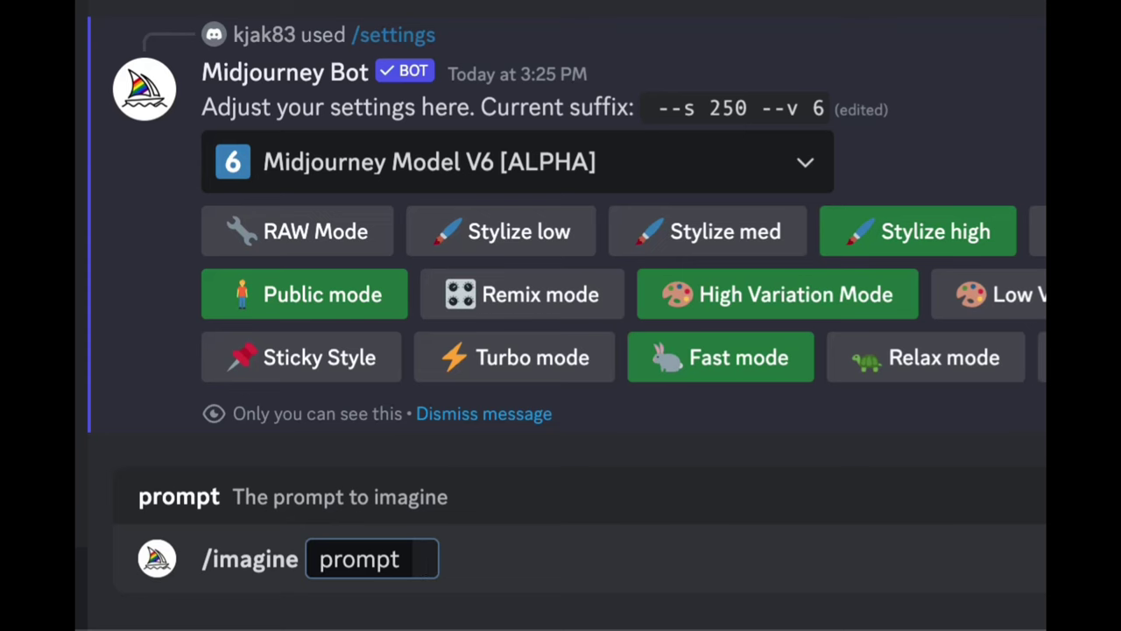
{"action": "type", "text": "confidence"}
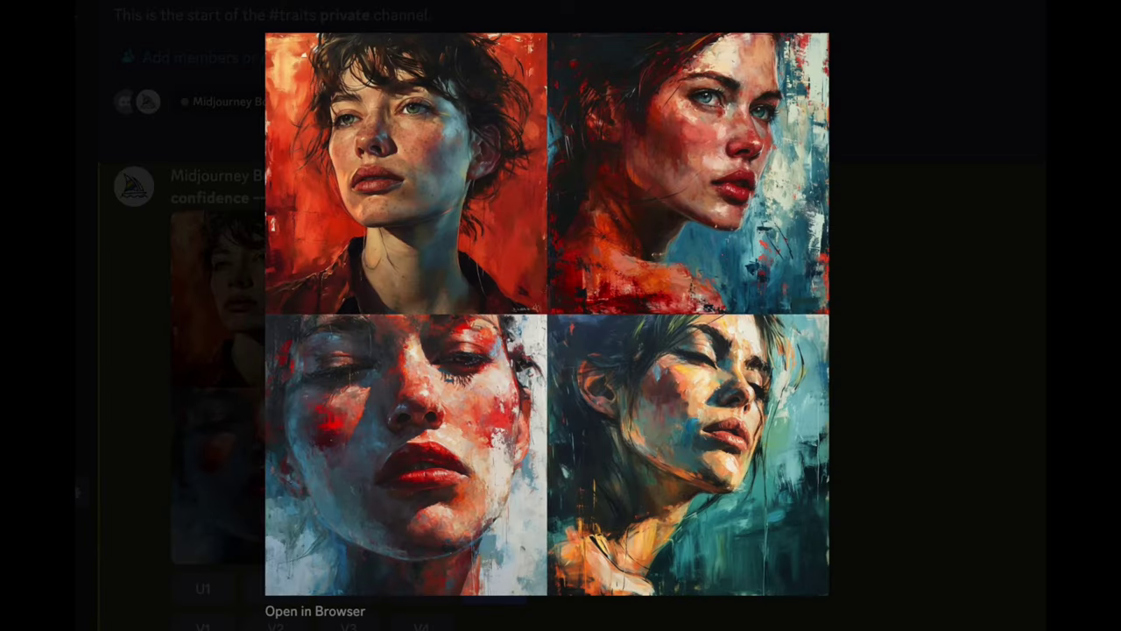
{"action": "key", "text": "Escape"}
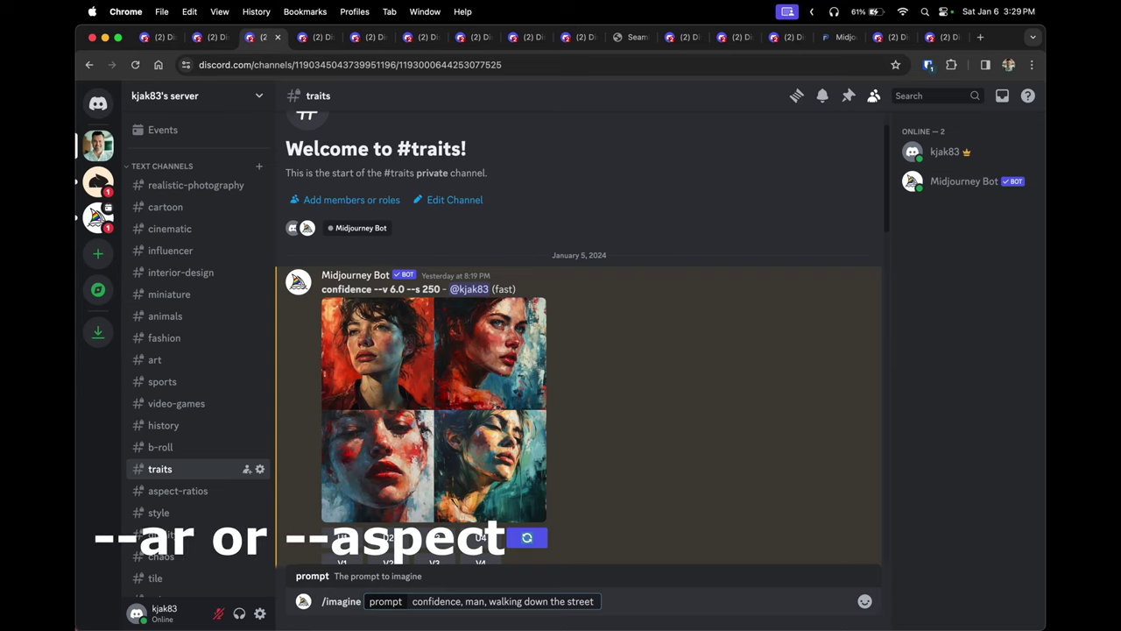
- Add the aspect ratio parameter --ar 16:9 to the prompt "confidence, man, walking down the street" and submit it in #traits
{"action": "type", "text": "--ar"}
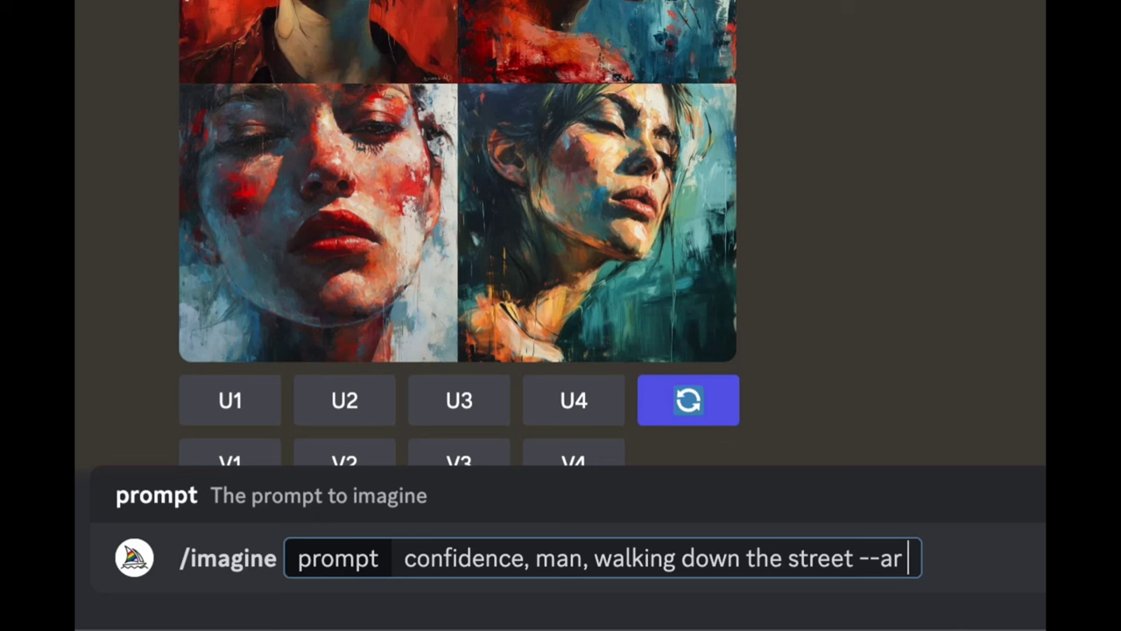
{"action": "type", "text": "16:9"}
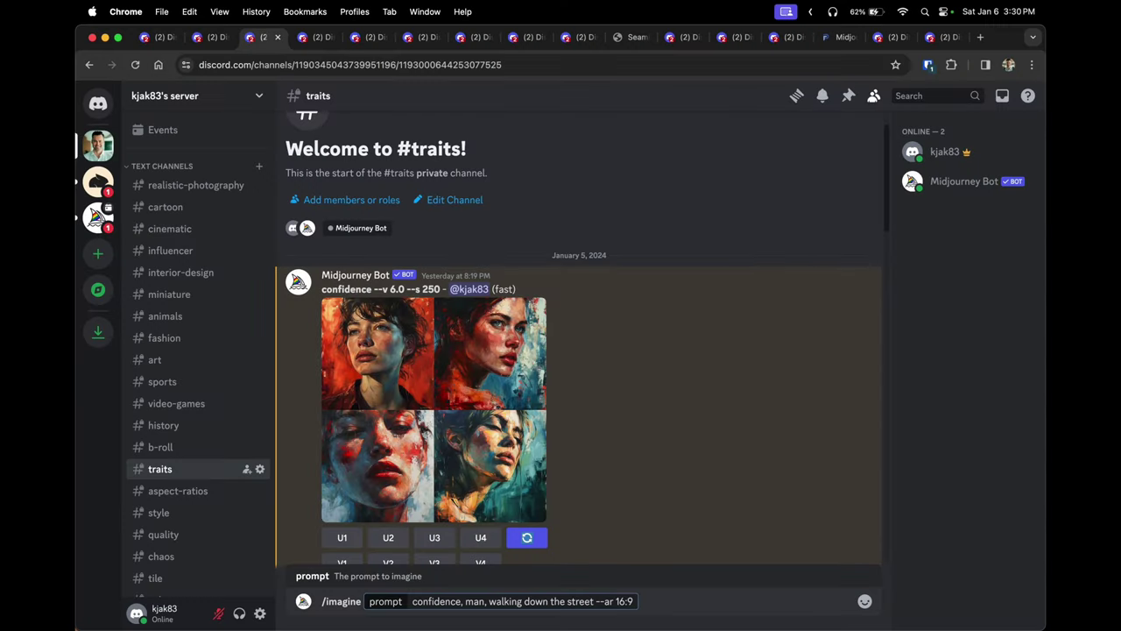
{"action": "key", "text": "Return"}
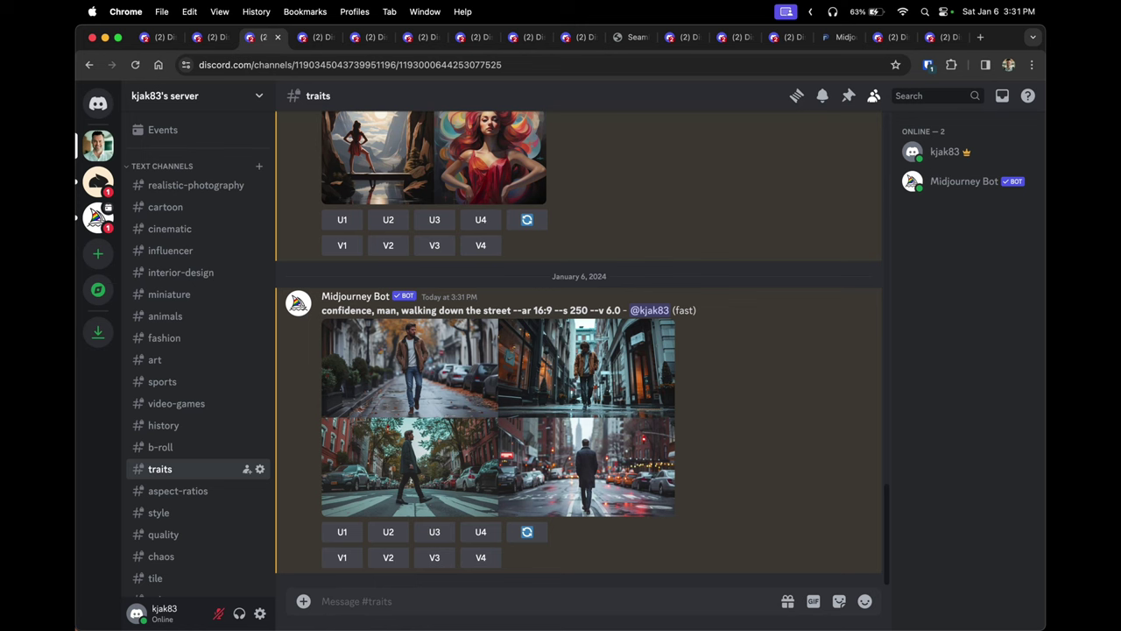
- Switch to the #aspect-ratios channel, add the --s parameter to an /imagine prompt, and close the enlarged view of the astronaut cats
{"action": "key", "text": "super+5"}
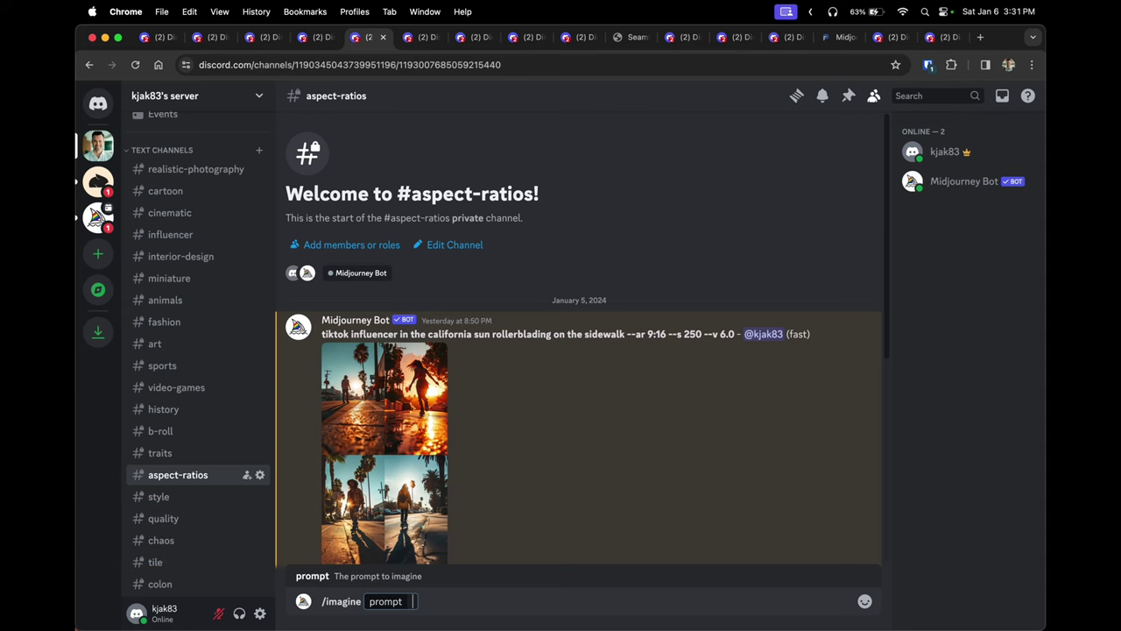
{"action": "type", "text": "--s"}
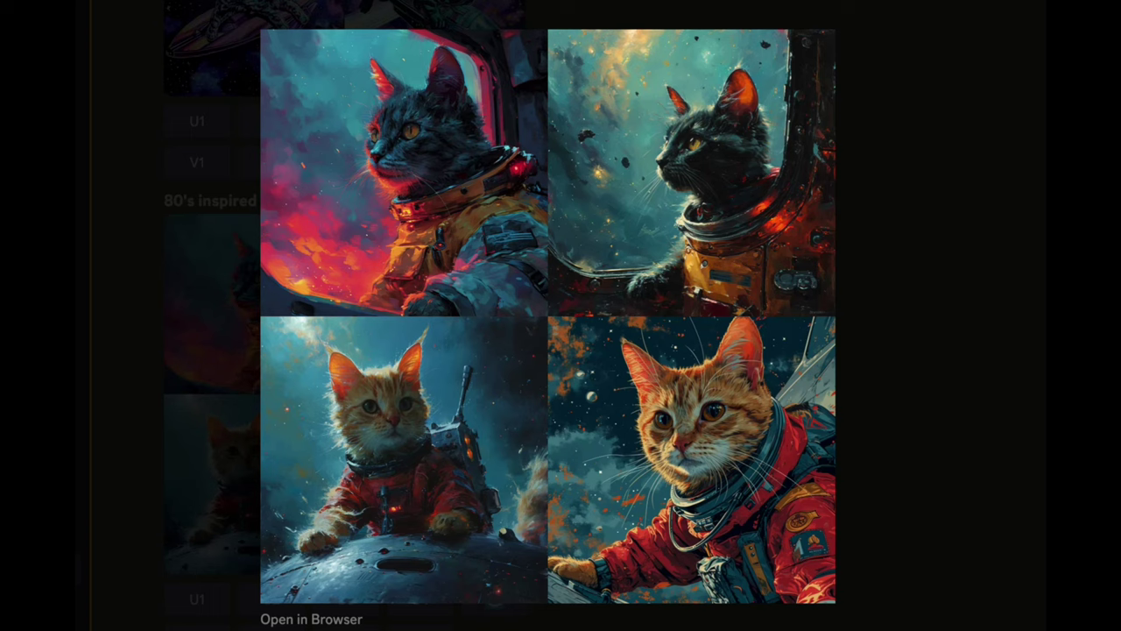
{"action": "key", "text": "Escape"}
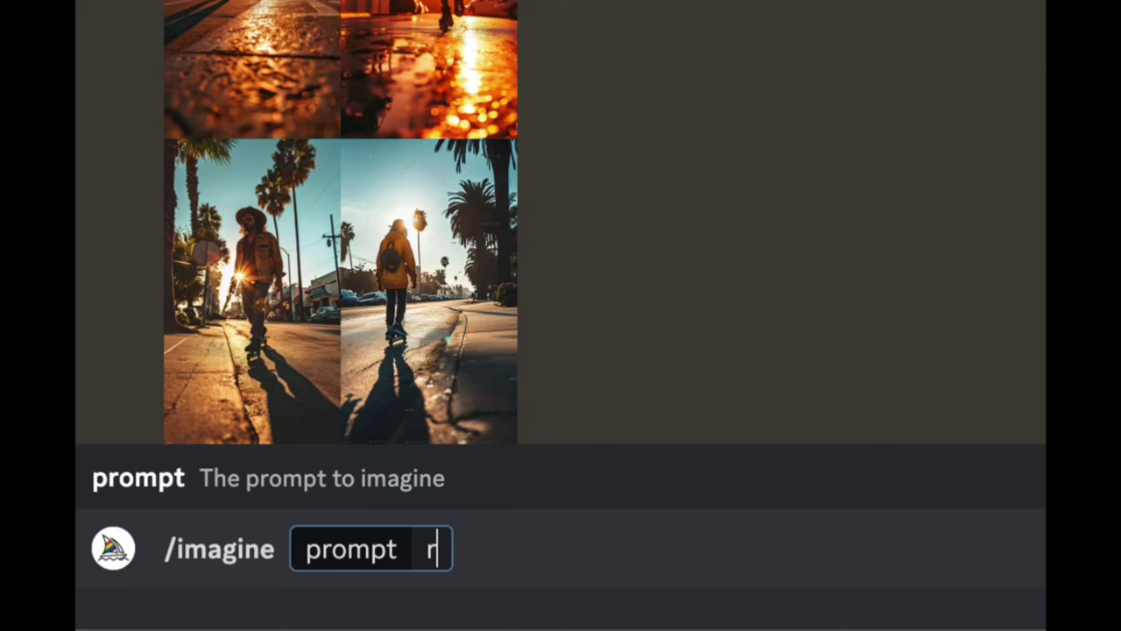
- Enter the /imagine prompt "roman gladiator" with the quality parameter --q .25, and again with --q 1
{"action": "type", "text": "oman glad"}
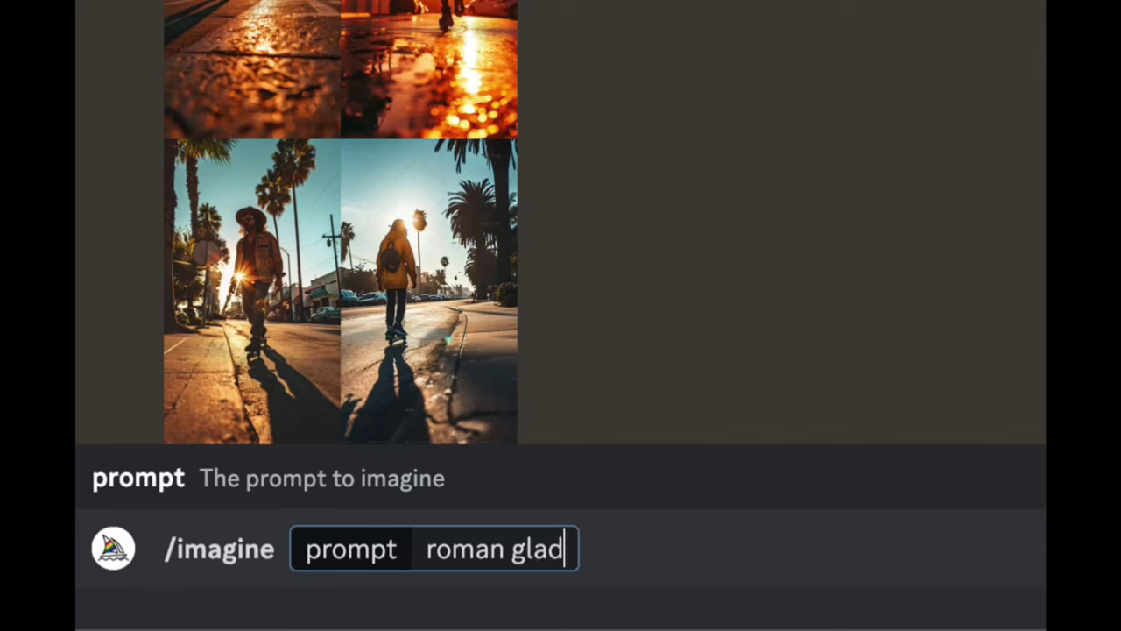
{"action": "type", "text": "iator --q "}
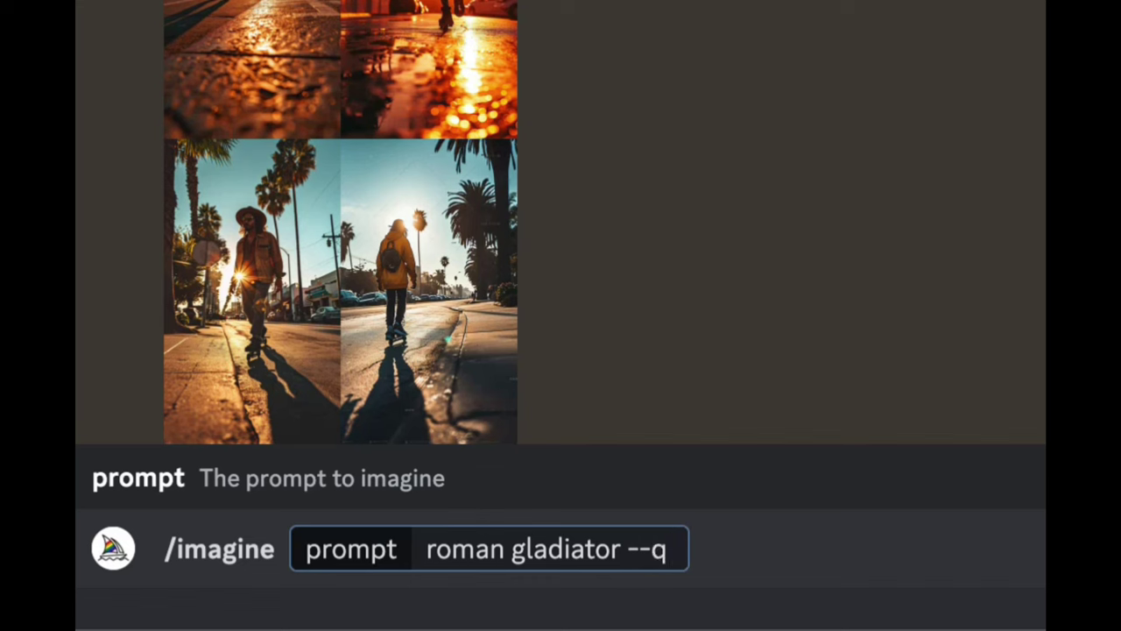
{"action": "type", "text": ".25"}
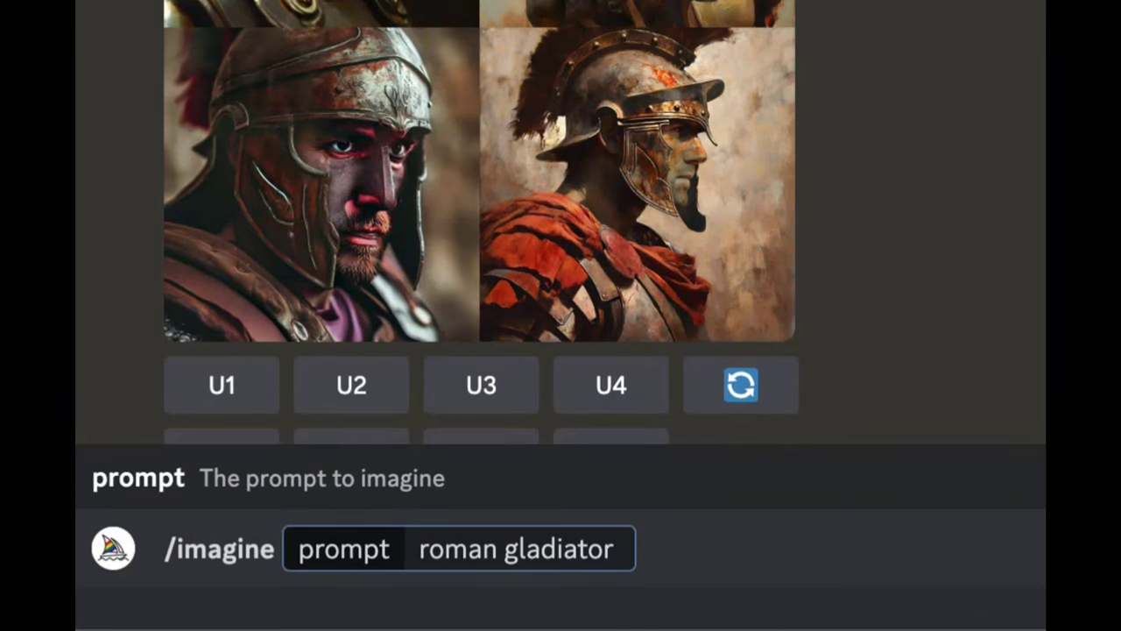
{"action": "type", "text": "--q 1"}
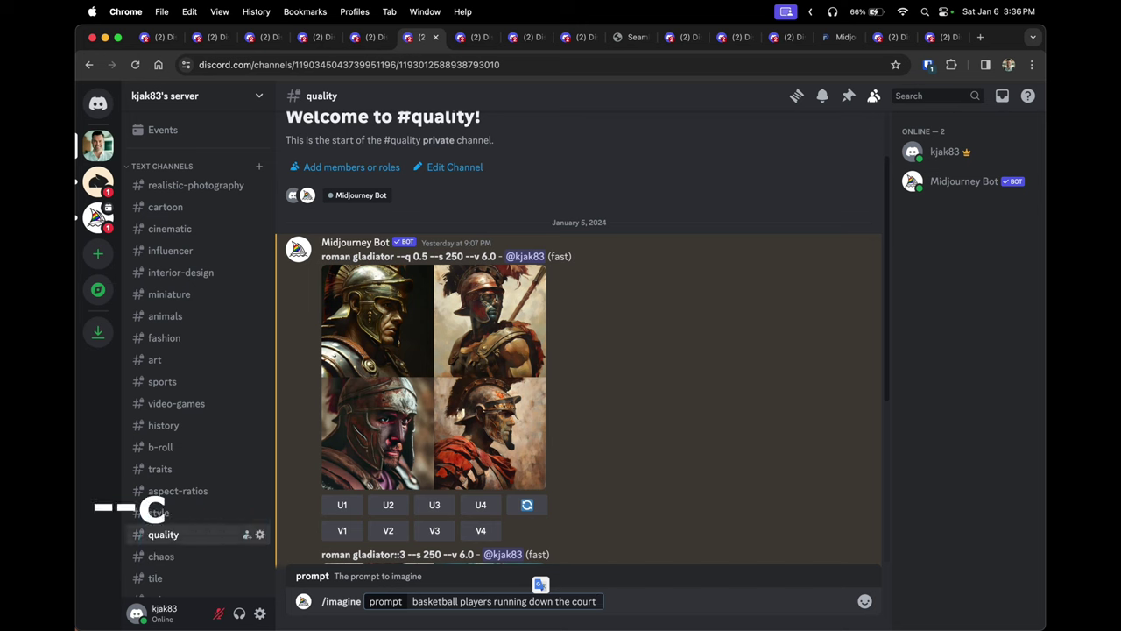
- Add the chaos parameter --c 0 to the /imagine prompt "basketball players running down the court"
{"action": "type", "text": "--c"}
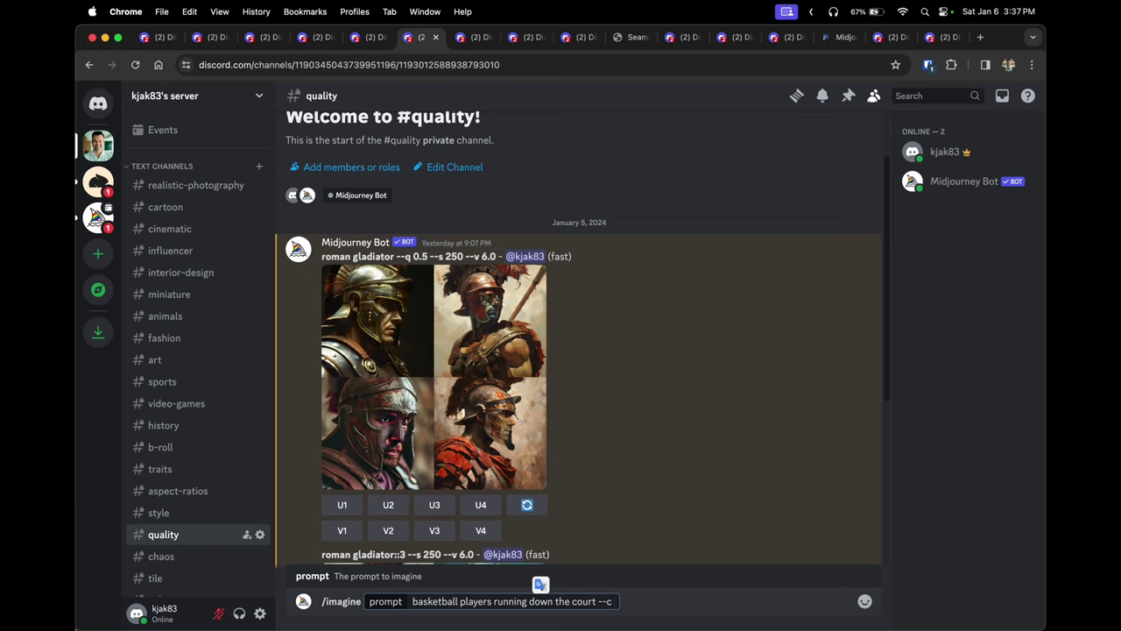
{"action": "type", "text": "0"}
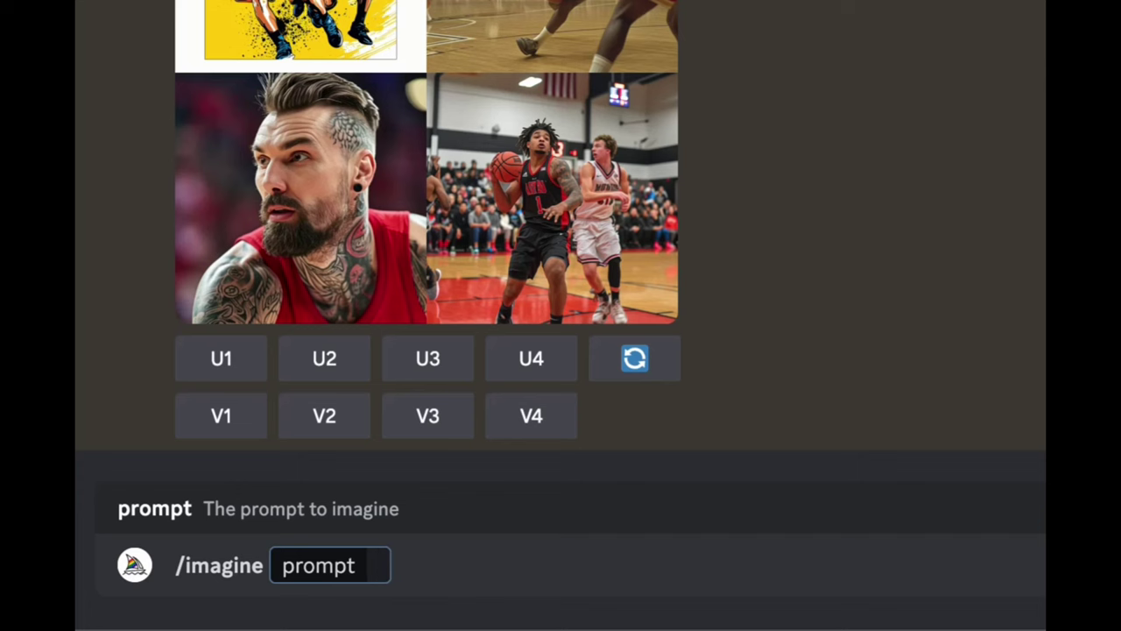
- Generate a repeating pattern with the prompt "90s --tile" and adjust its tiling preview in the Seamless Texture Checker
{"action": "type", "text": "90s"}
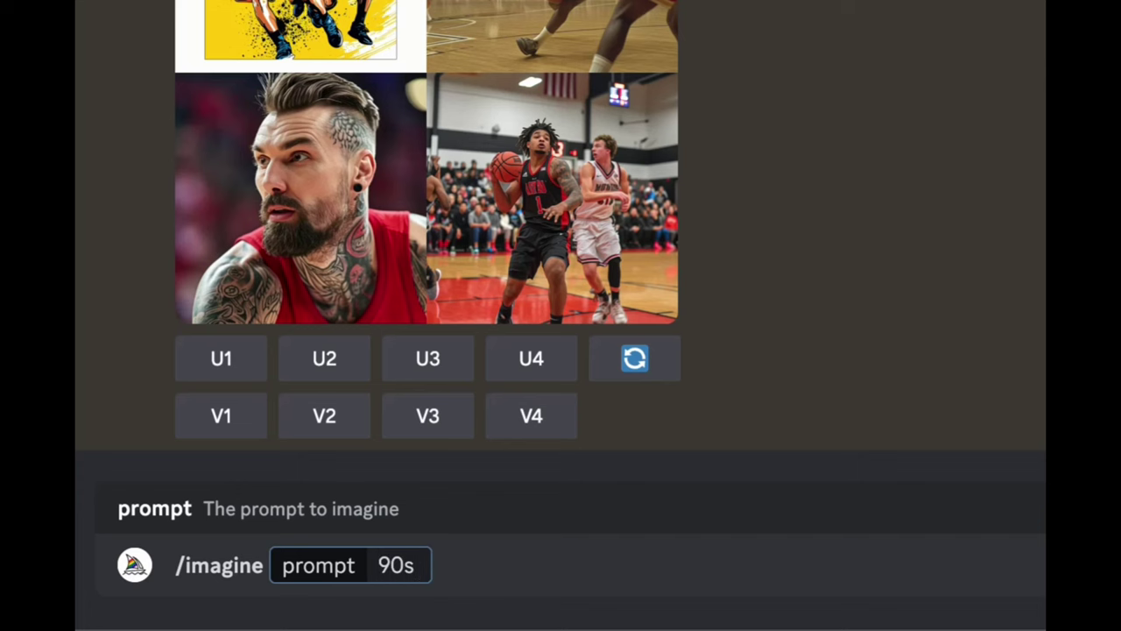
{"action": "type", "text": " --tile"}
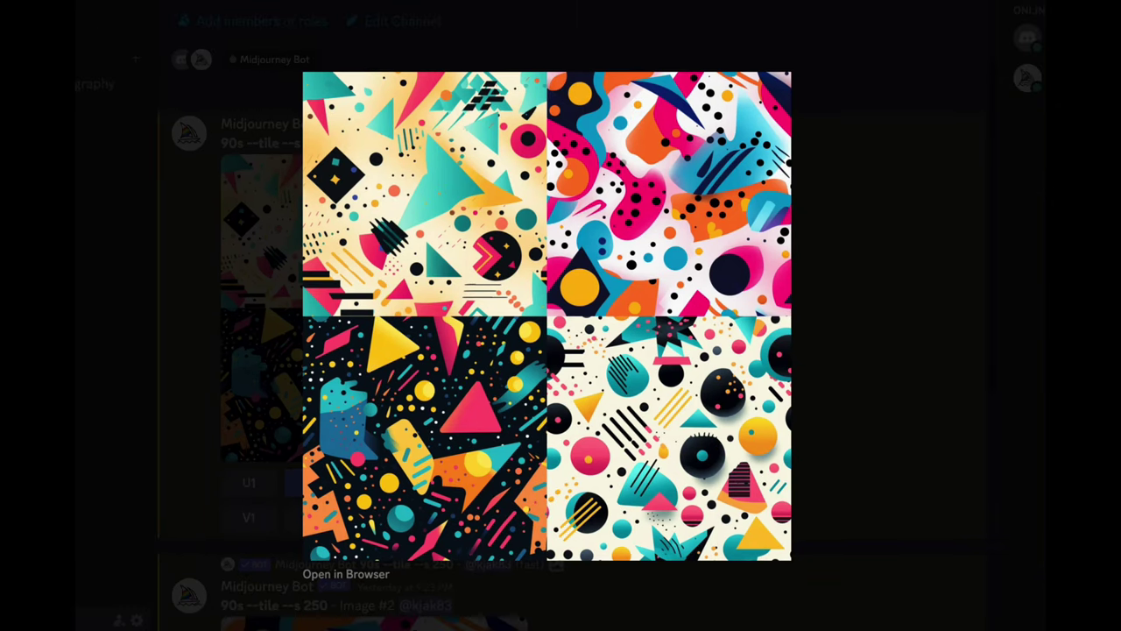
{"action": "key", "text": "Escape"}
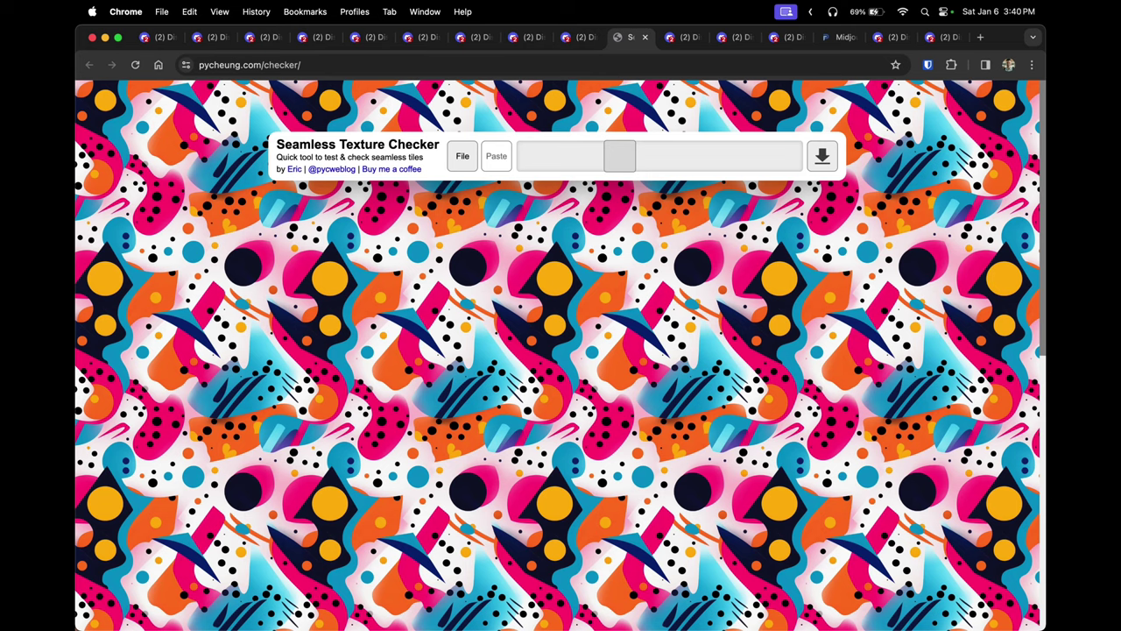
{"action": "left_click_drag", "start_coordinate": [619, 156], "coordinate": [674, 156]}
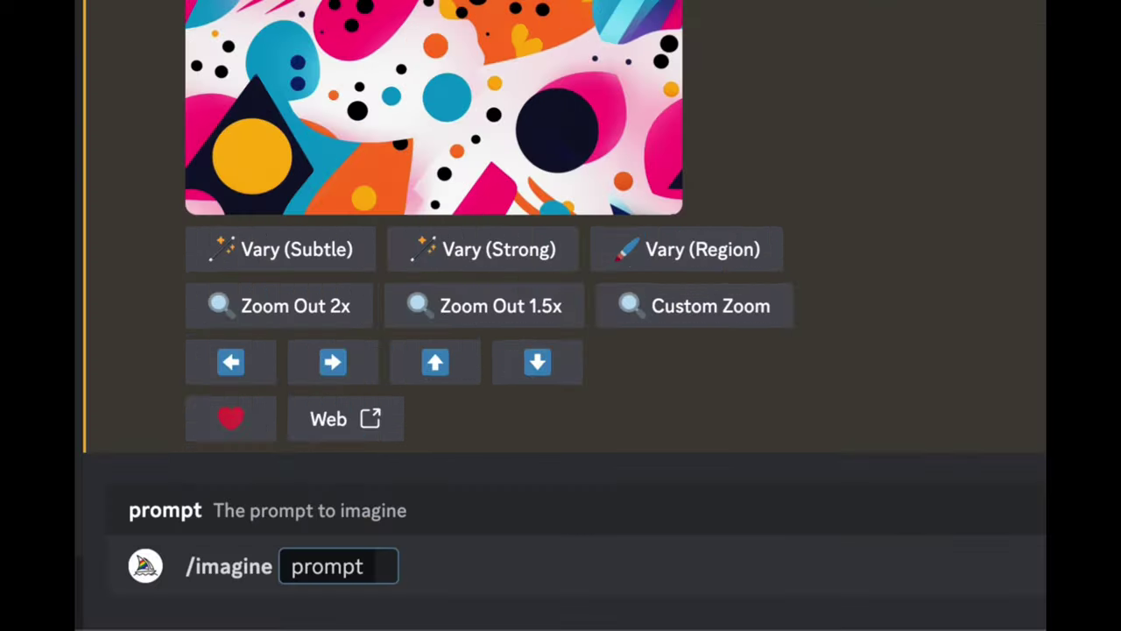
- Submit the /imagine prompt "bulldog" in #colon, followed by the separated version "bull:: dog"
{"action": "type", "text": "bulld"}
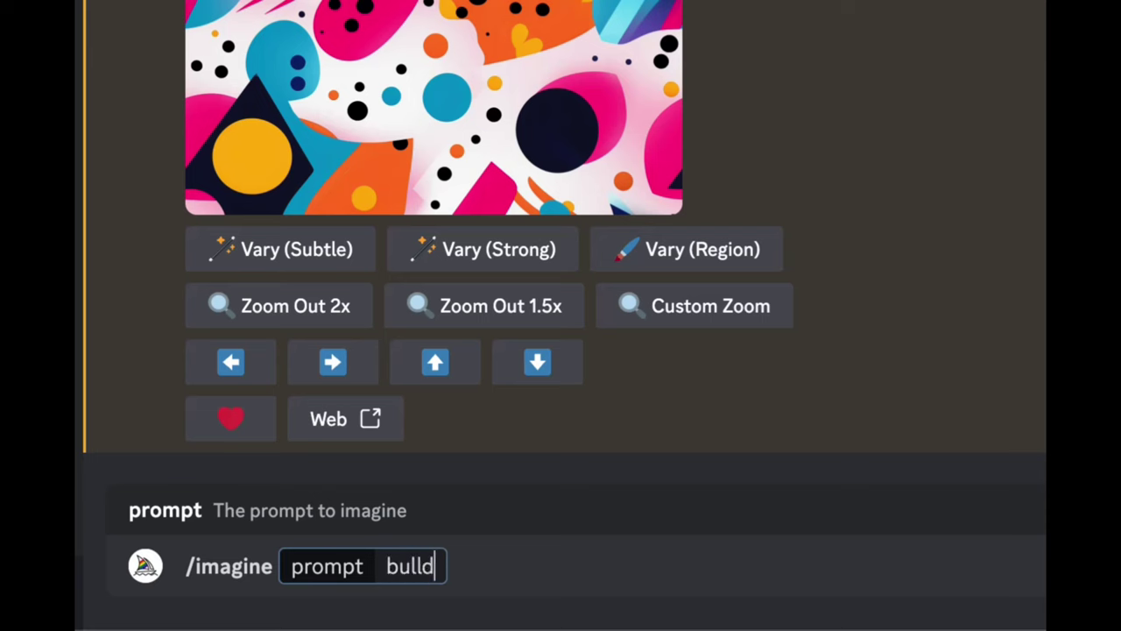
{"action": "type", "text": "og"}
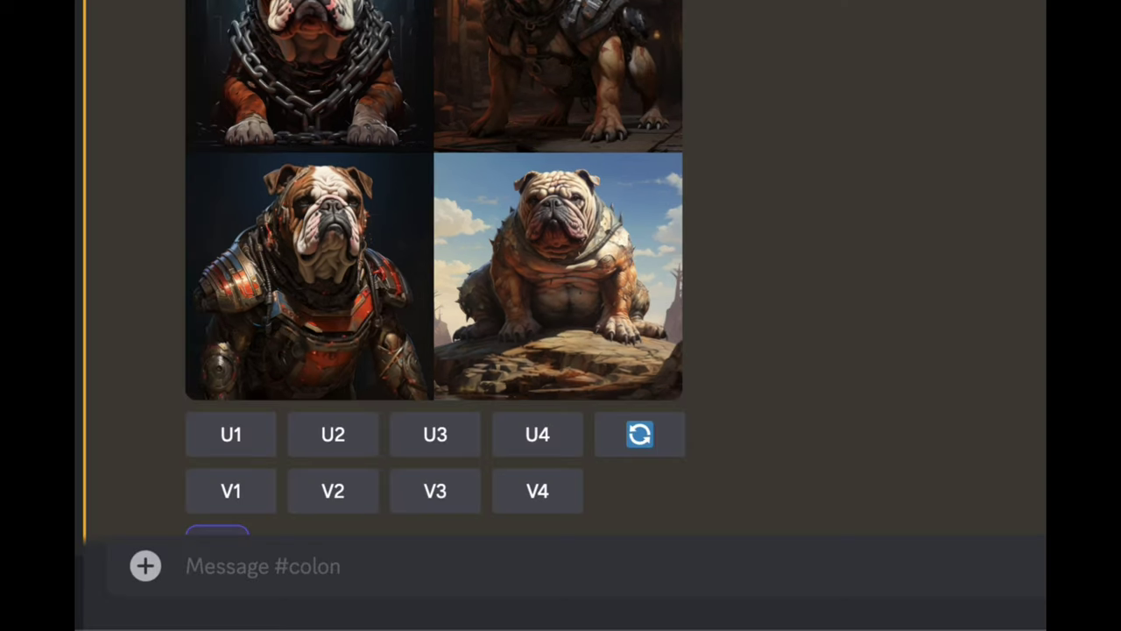
{"action": "type", "text": "/imagine"}
{"action": "key", "text": "Tab"}
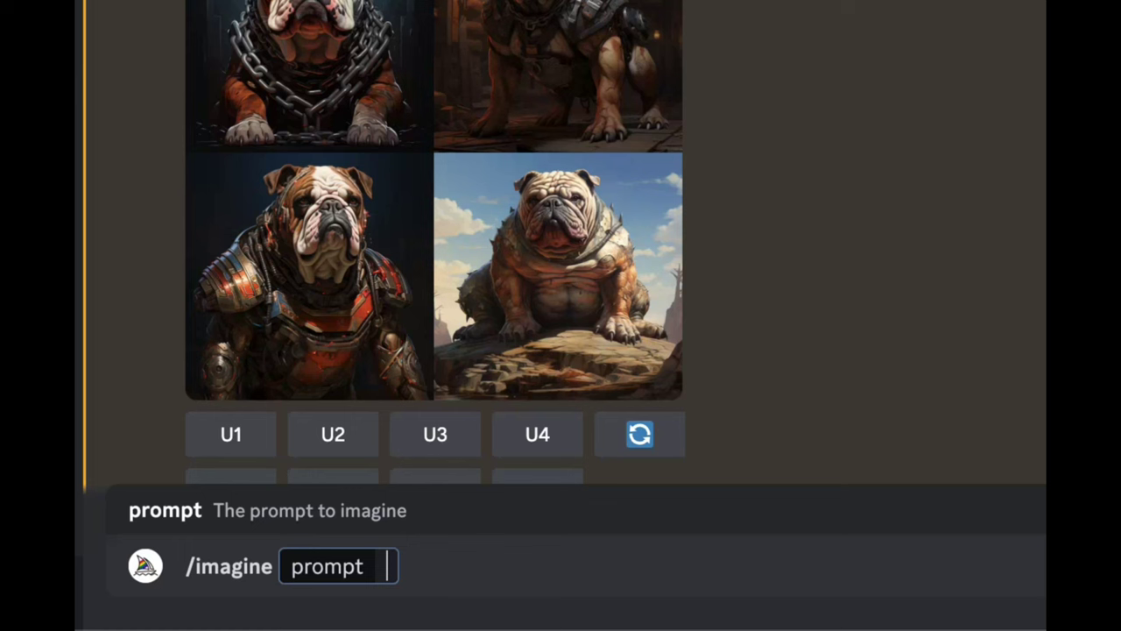
{"action": "type", "text": "b"}
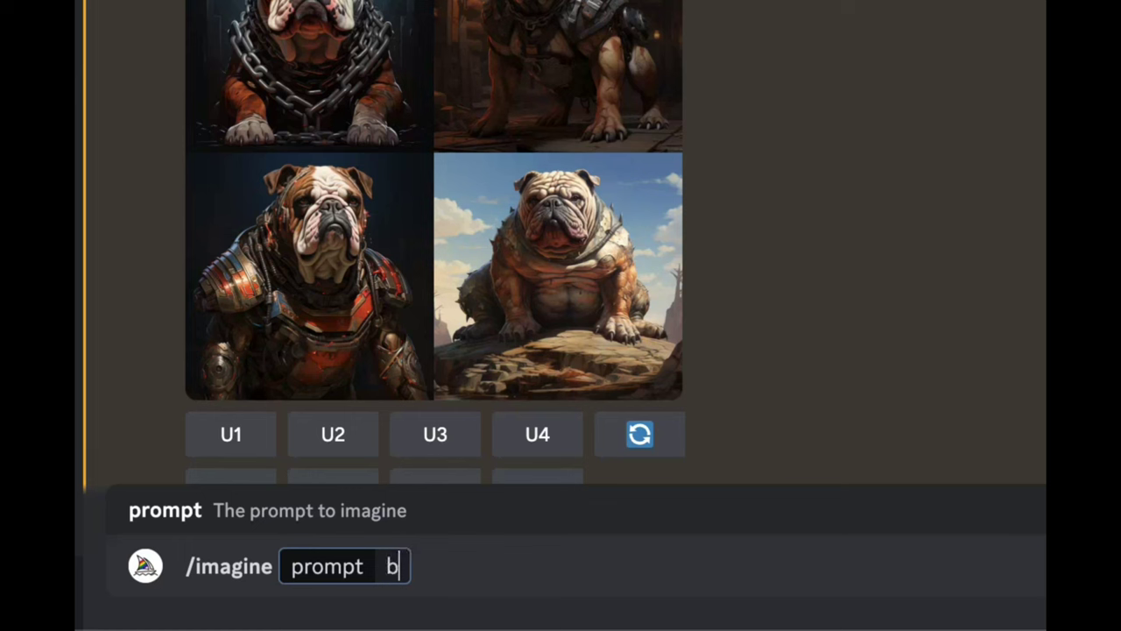
{"action": "type", "text": "ull::"}
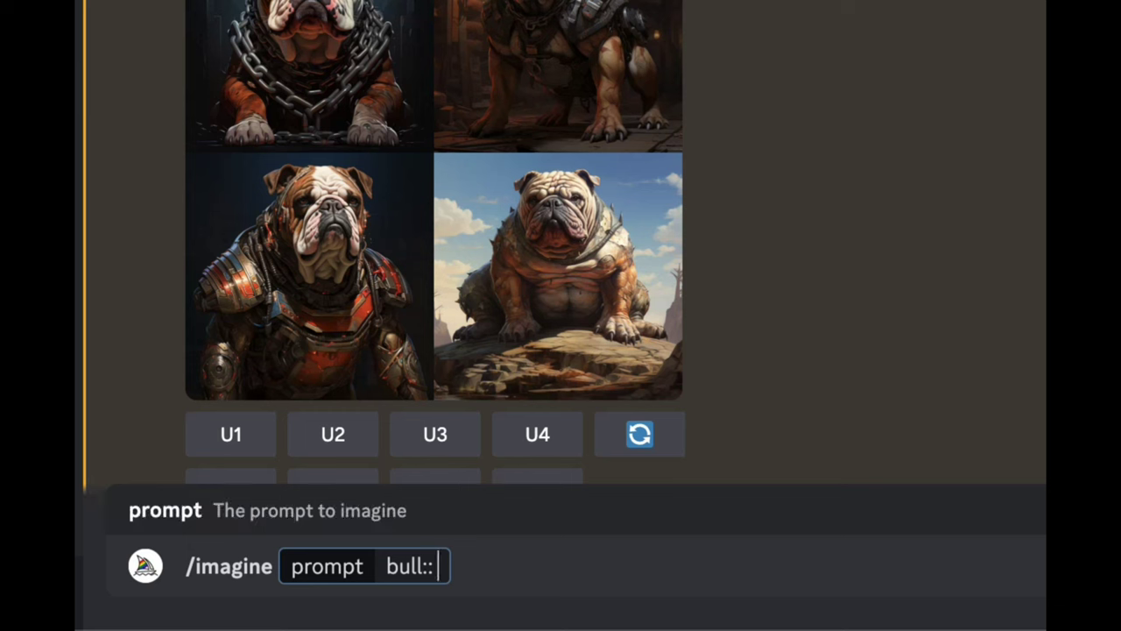
{"action": "type", "text": " dog"}
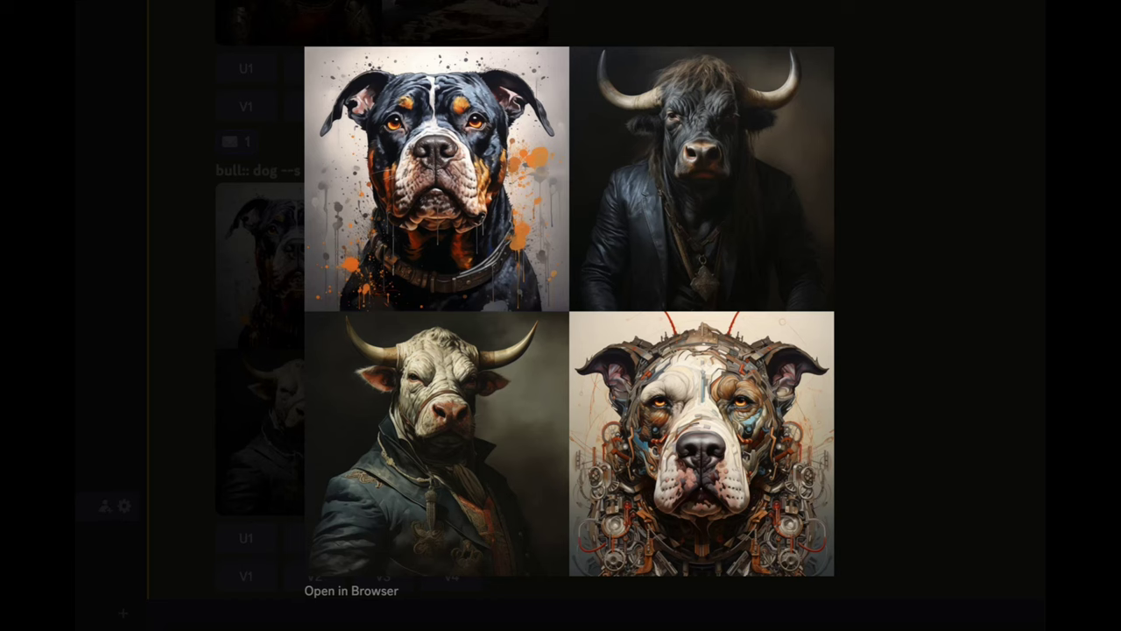
- Examine the four "bull:: dog" images in the enlarged view and close it
{"action": "key", "text": "Escape"}
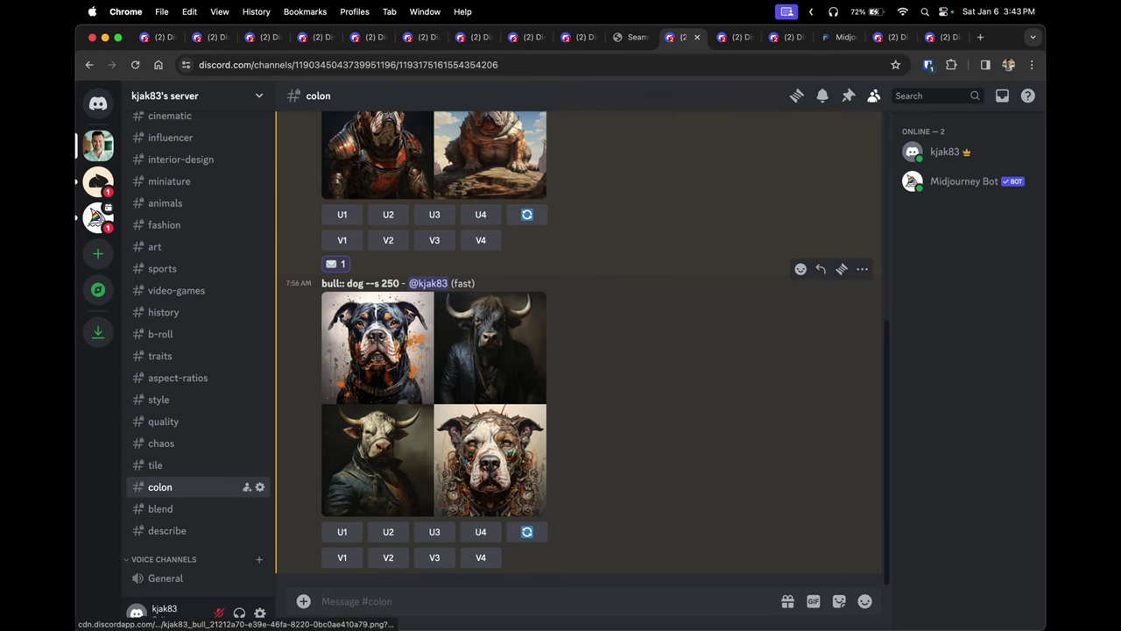
{"action": "left_click", "coordinate": [433, 403]}
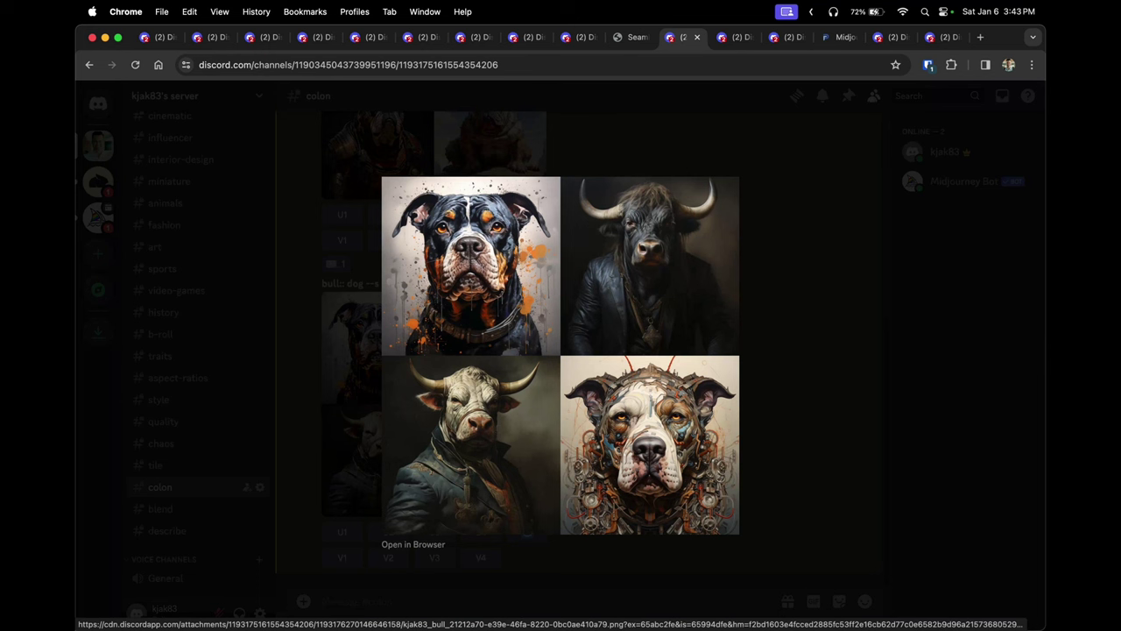
{"action": "key", "text": "Escape"}
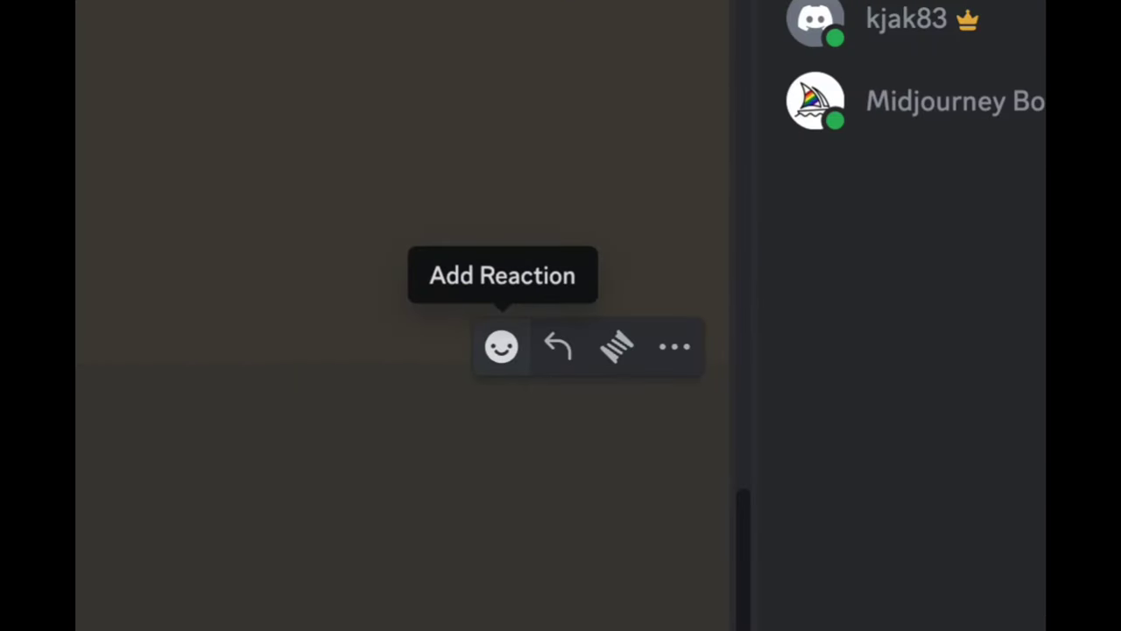
- Add an envelope emoji reaction to the "bull:: dog" result, searching the emoji for "env"
{"action": "left_click", "coordinate": [501, 347]}
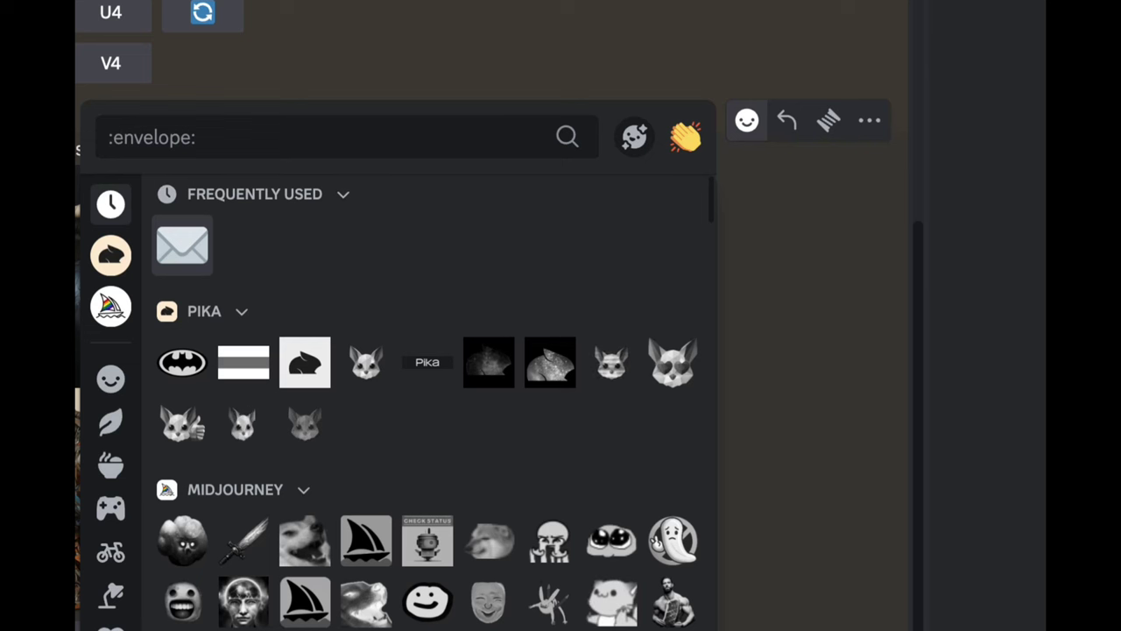
{"action": "type", "text": "en"}
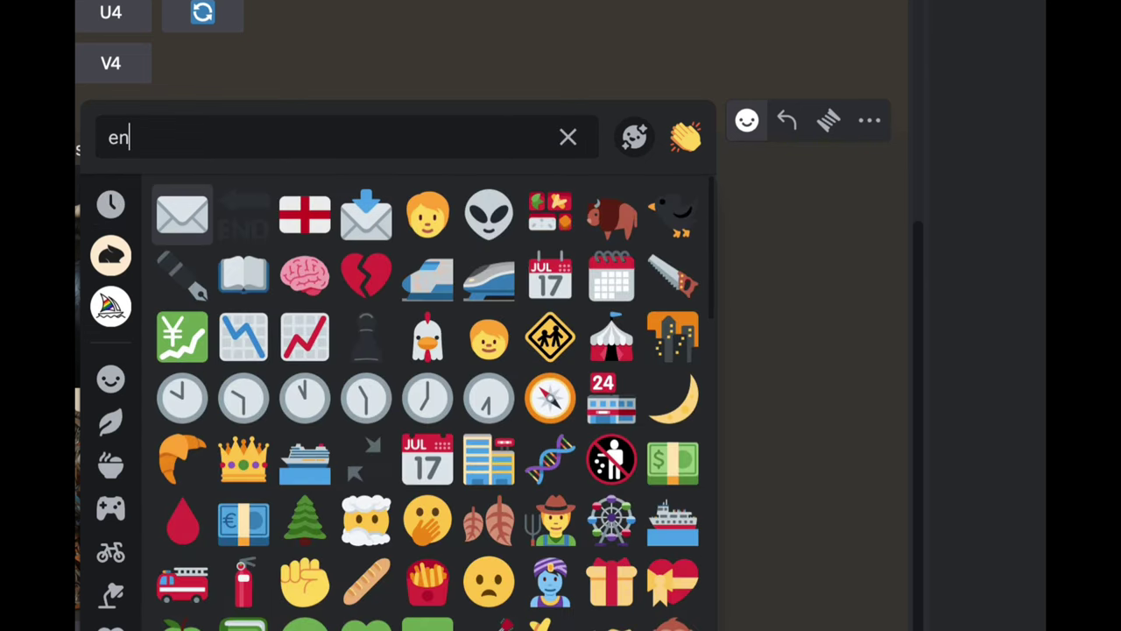
{"action": "type", "text": "v"}
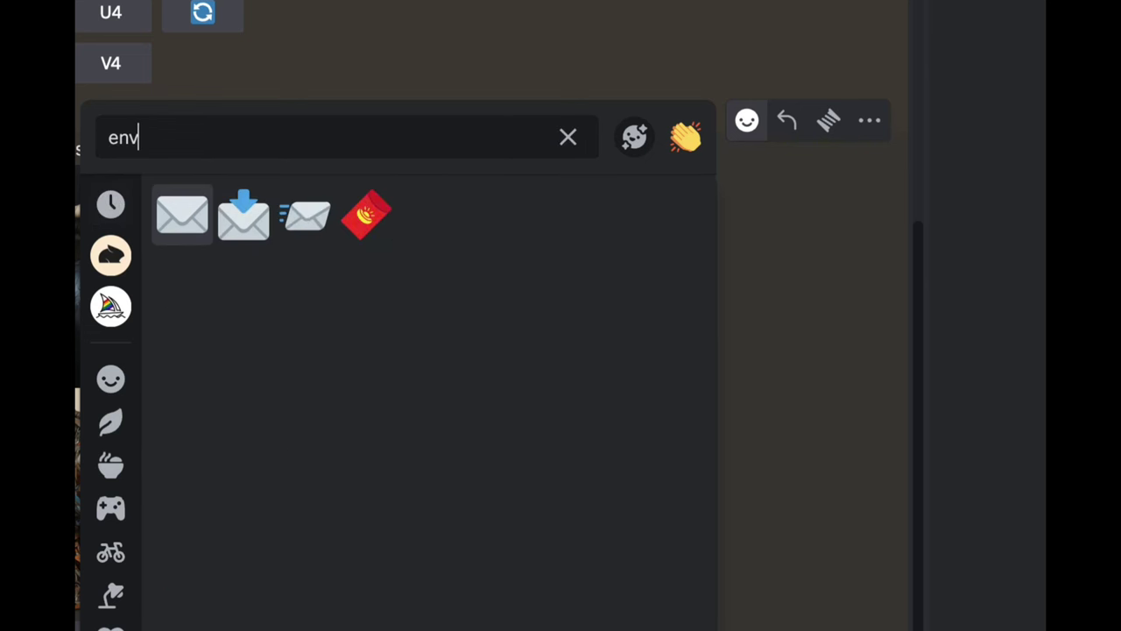
{"action": "key", "text": "Return"}
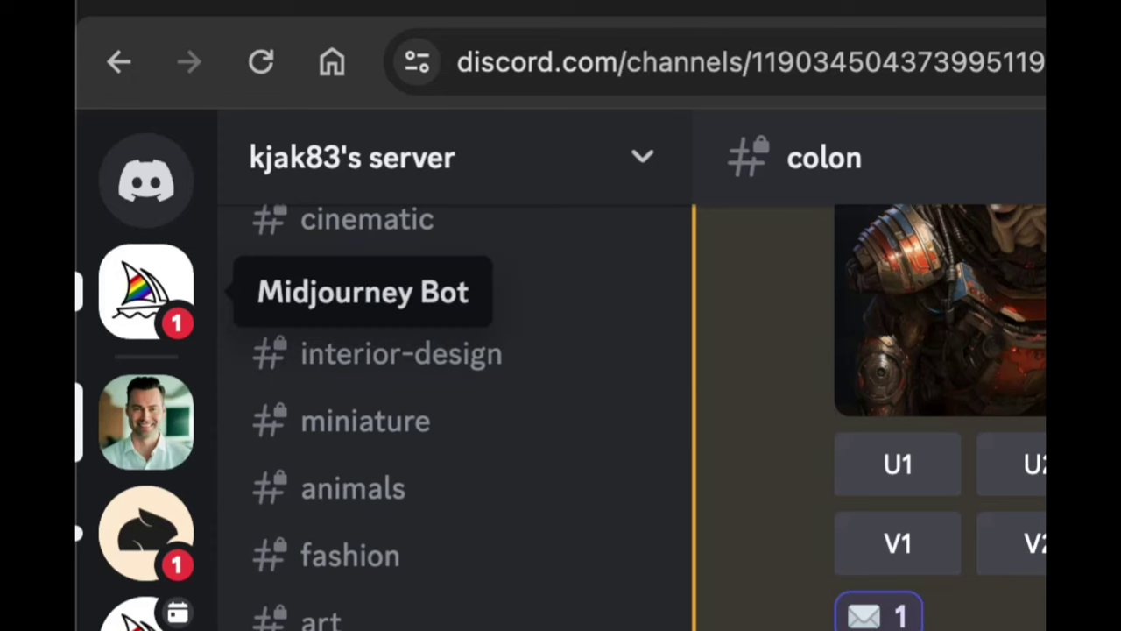
- In the Midjourney Bot direct message, enter the prompt "california sun, dog running down the sidewalk --seed" followed by the copied seed number
{"action": "left_click", "coordinate": [147, 292]}
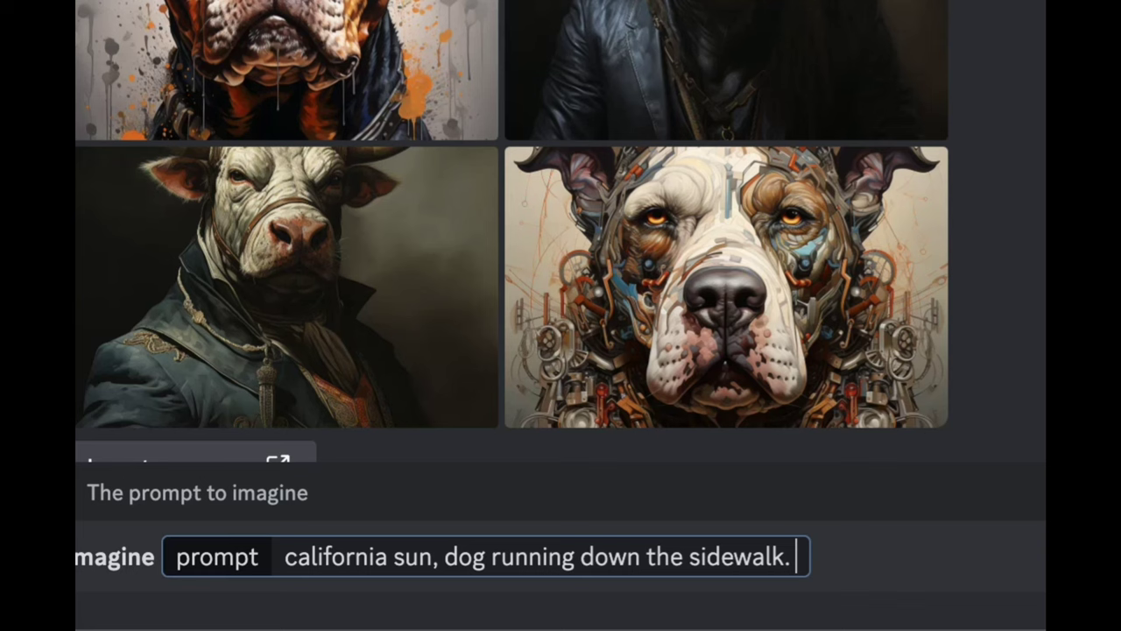
{"action": "key", "text": "BackSpace"}
{"action": "type", "text": "--seed"}
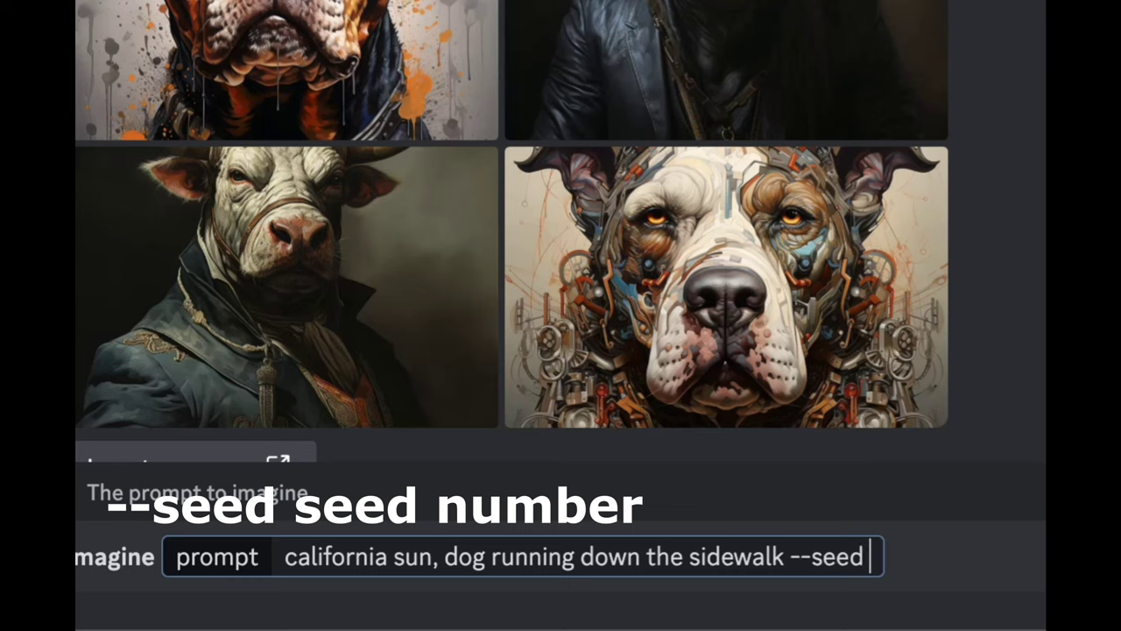
{"action": "key", "text": "ctrl+v"}
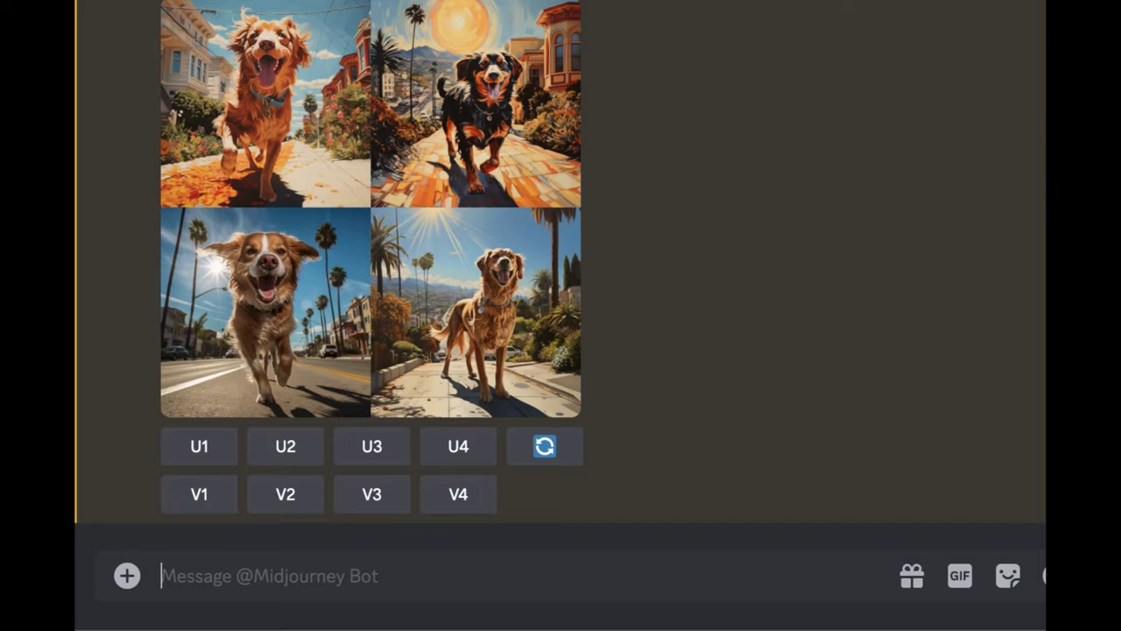
- Start the /blend command and supply Me example.jpeg and MJ bond 3.jpeg from Downloads as image1 and image2, previewing both in Finder
{"action": "type", "text": "/ble"}
{"action": "key", "text": "Return"}
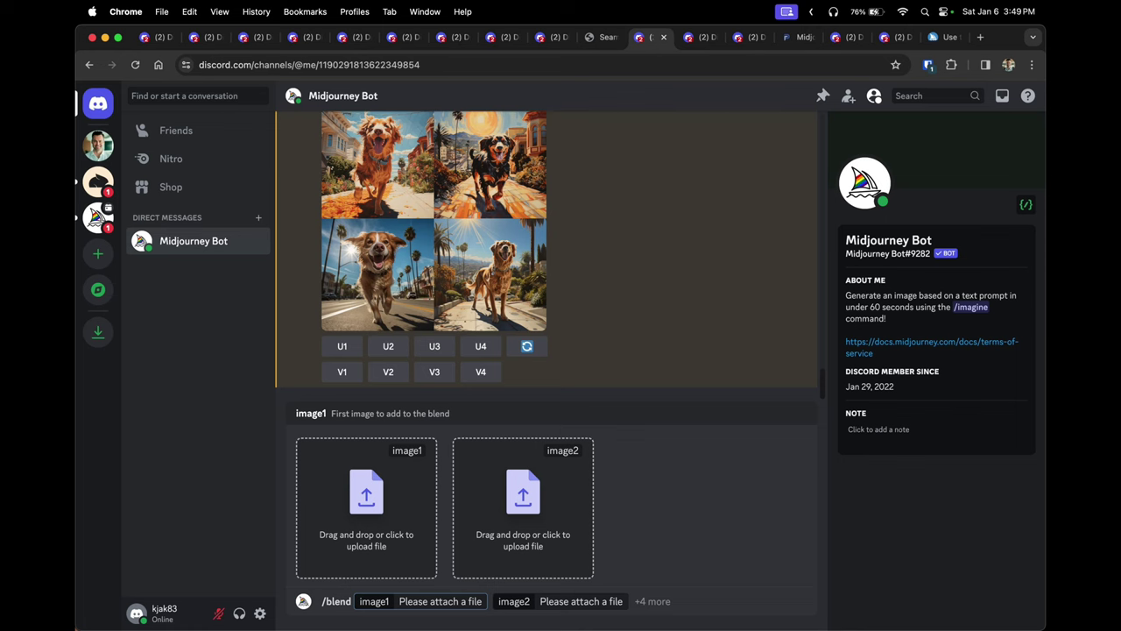
{"action": "left_click", "coordinate": [1020, 89]}
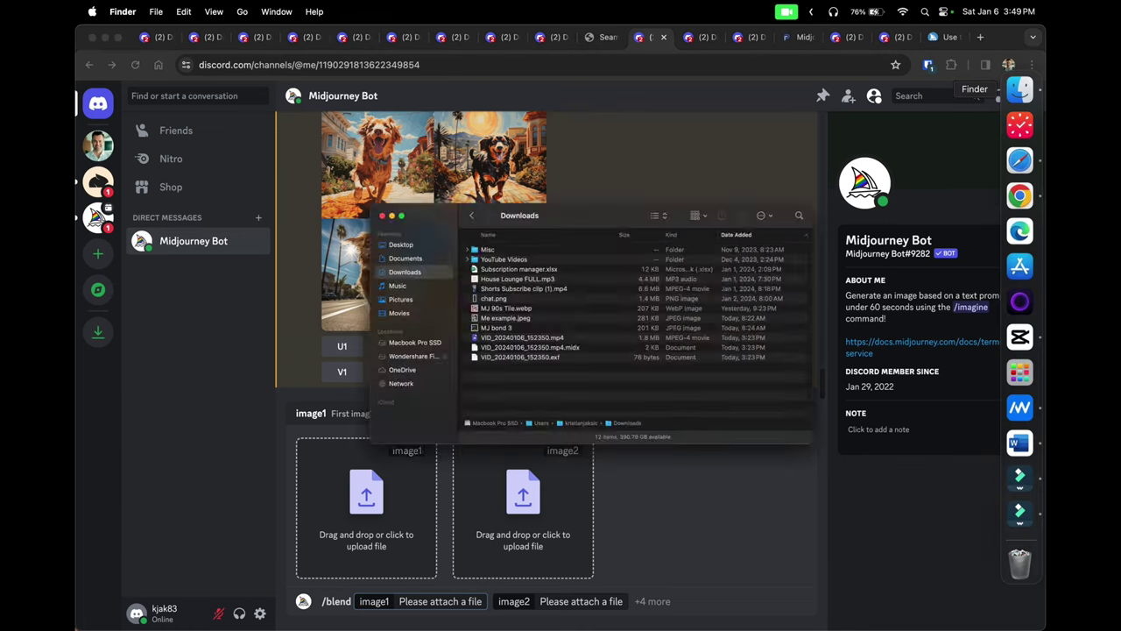
{"action": "left_click", "coordinate": [317, 400]}
{"action": "key", "text": "space"}
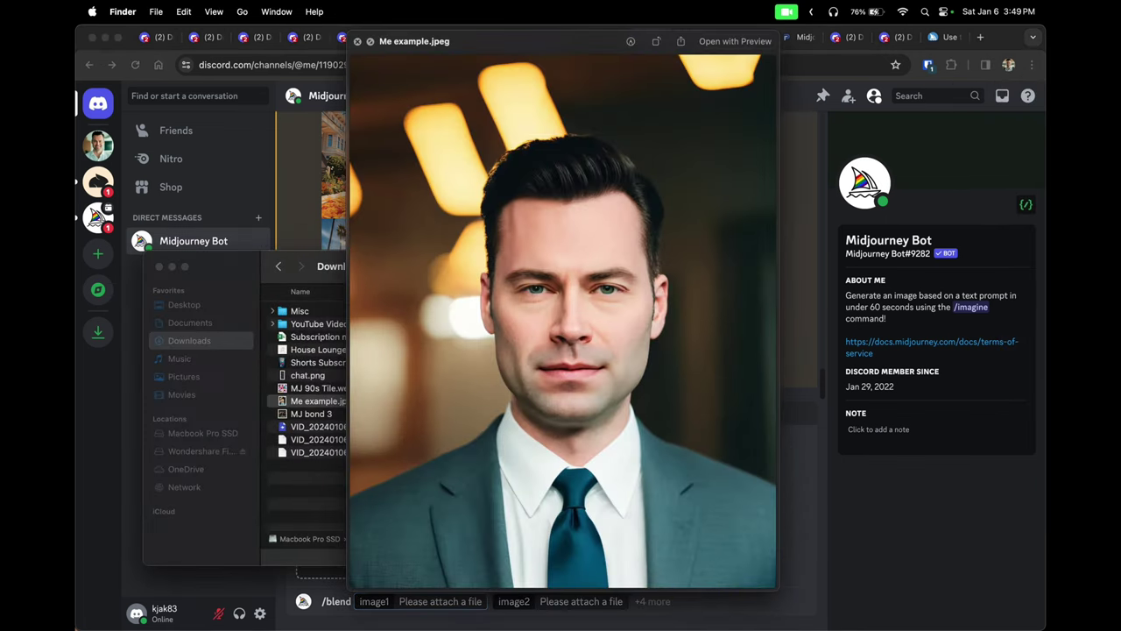
{"action": "key", "text": "space"}
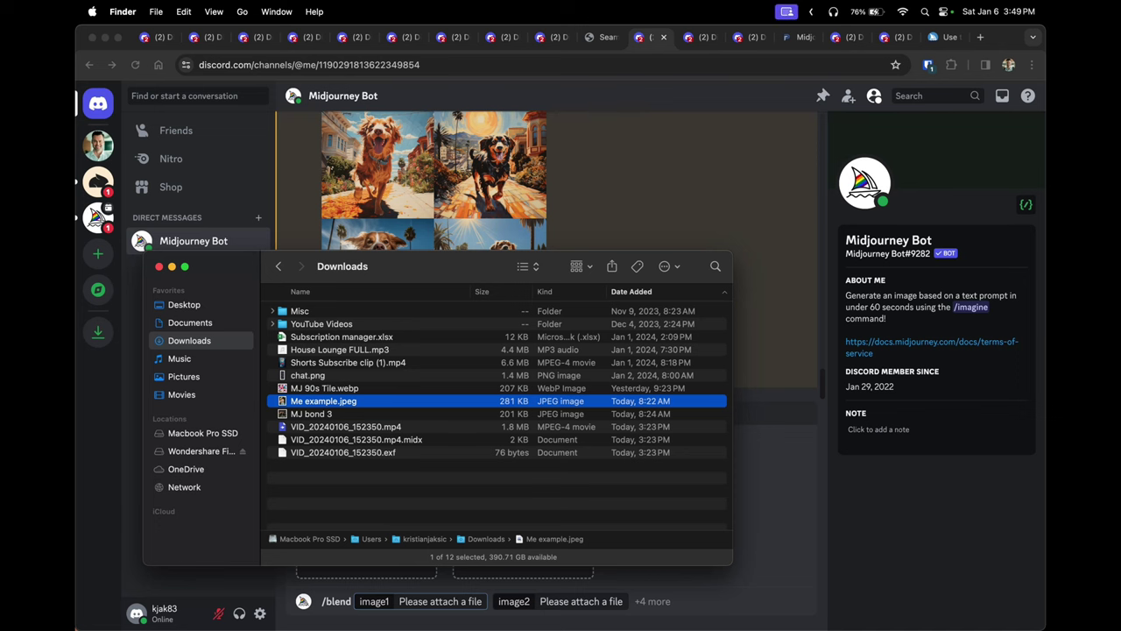
{"action": "key", "text": "Down"}
{"action": "key", "text": "space"}
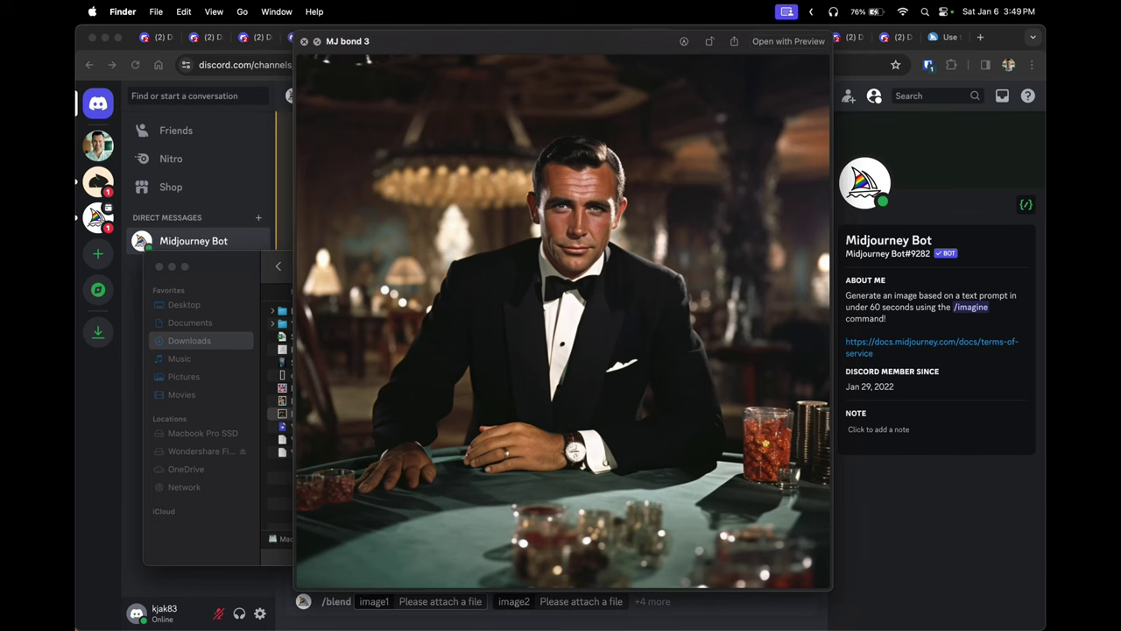
{"action": "key", "text": "space"}
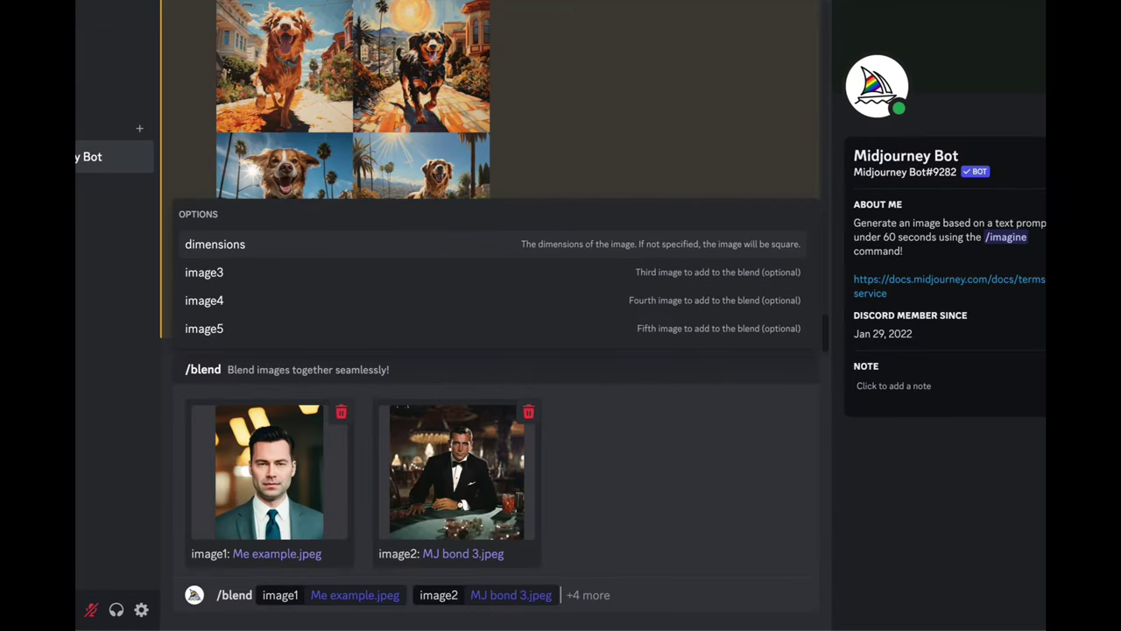
{"action": "key", "text": "Down"}
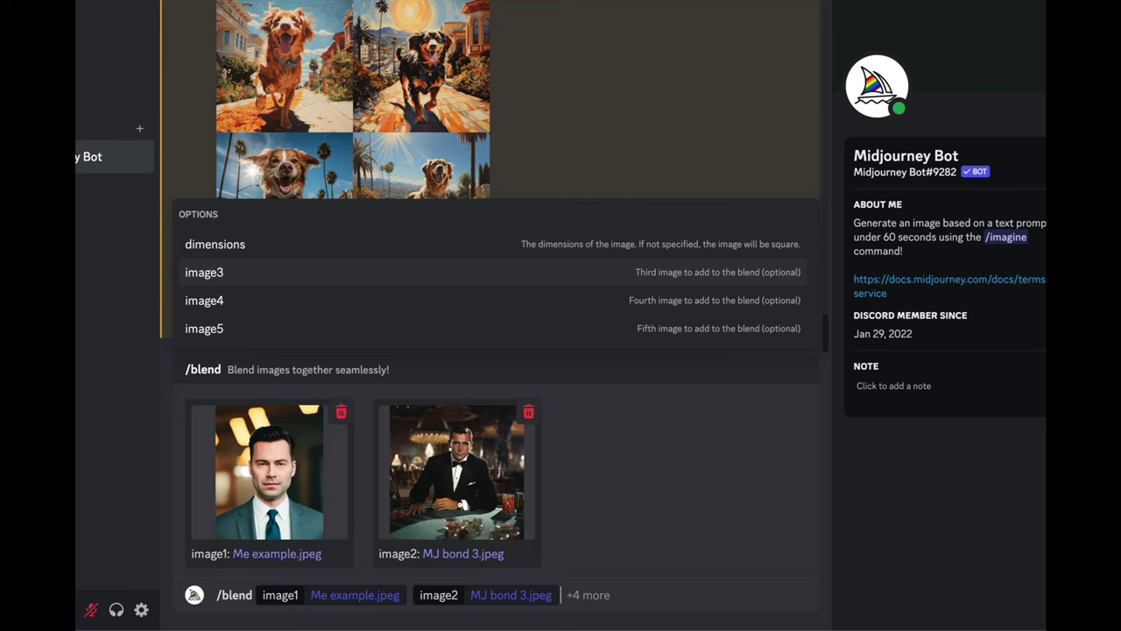
{"action": "key", "text": "Down"}
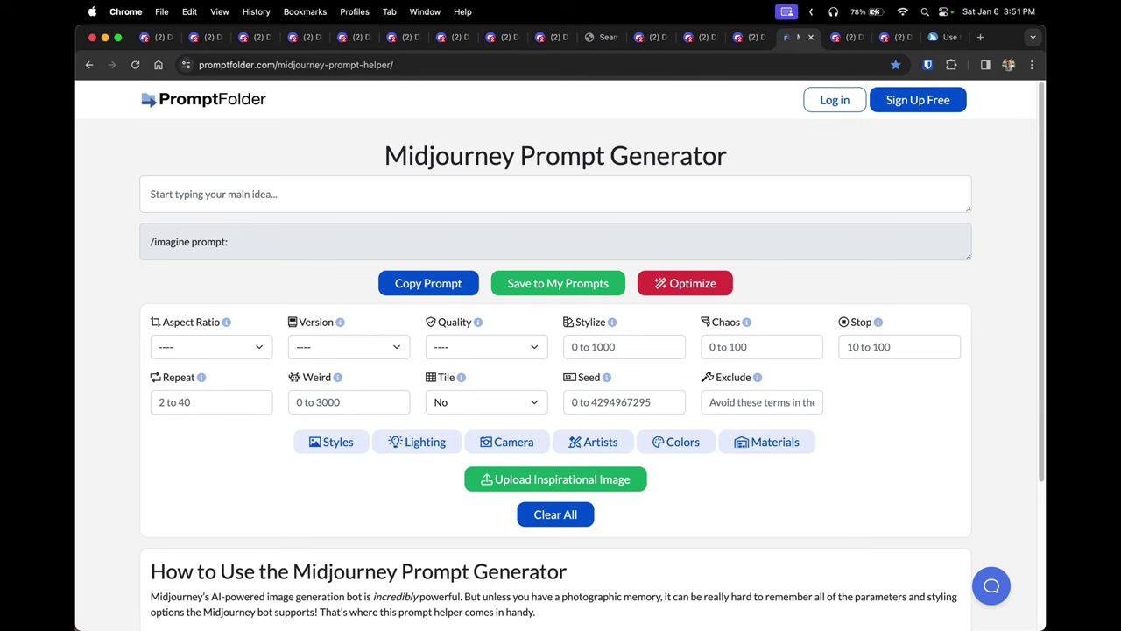
- In PromptFolder's Midjourney Prompt Generator, enter "woman rollerblading down the street" as the main idea
{"action": "left_click", "coordinate": [554, 194]}
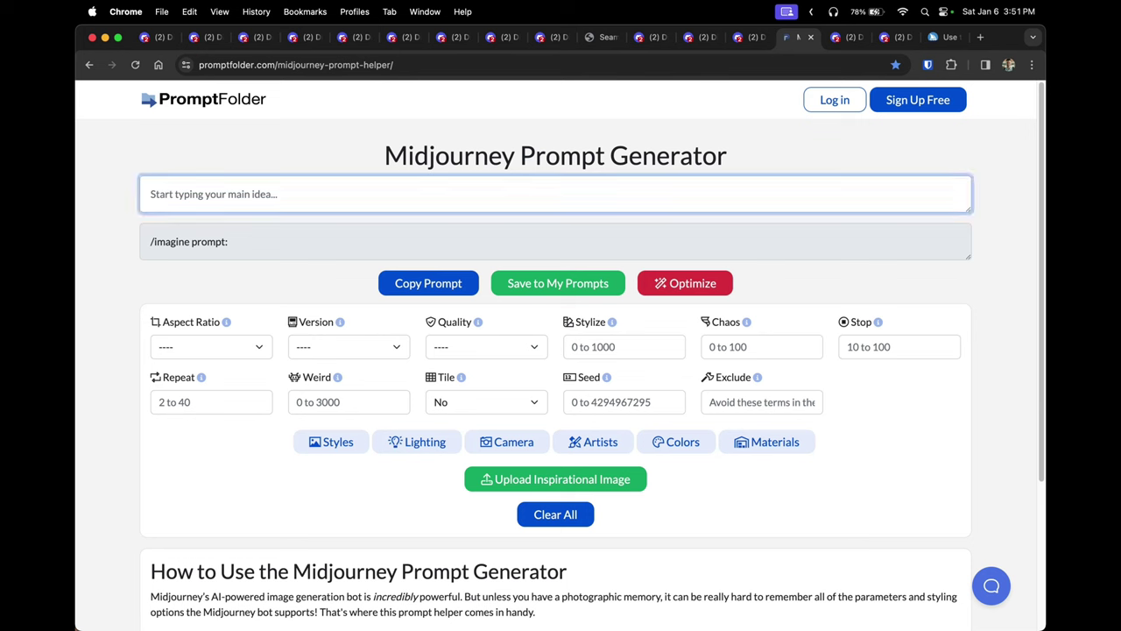
{"action": "type", "text": "woman rollerblading down the street"}
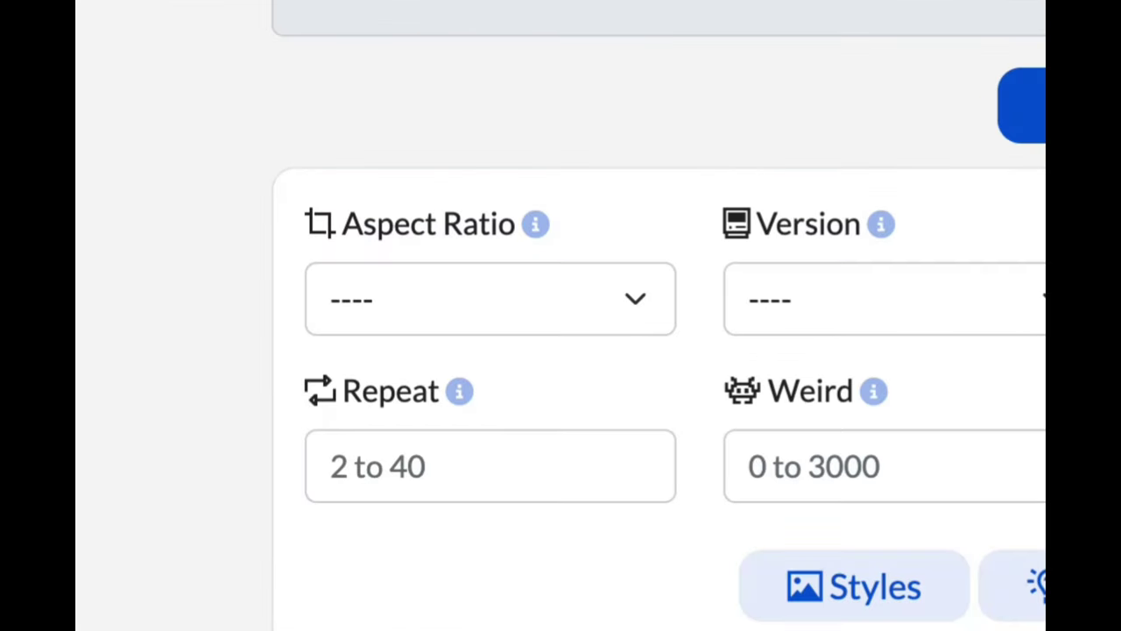
{"action": "mouse_move", "coordinate": [226, 322]}
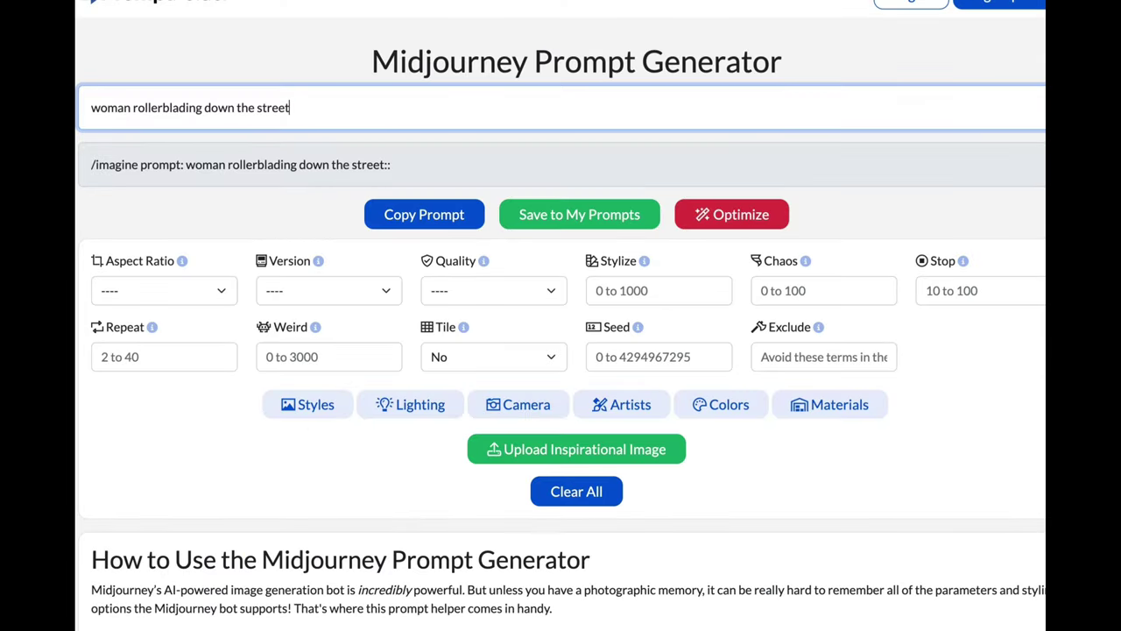
- Set the generated prompt's aspect ratio to 16:9 and its version to 6
{"action": "left_click", "coordinate": [164, 290]}
{"action": "left_click", "coordinate": [114, 391]}
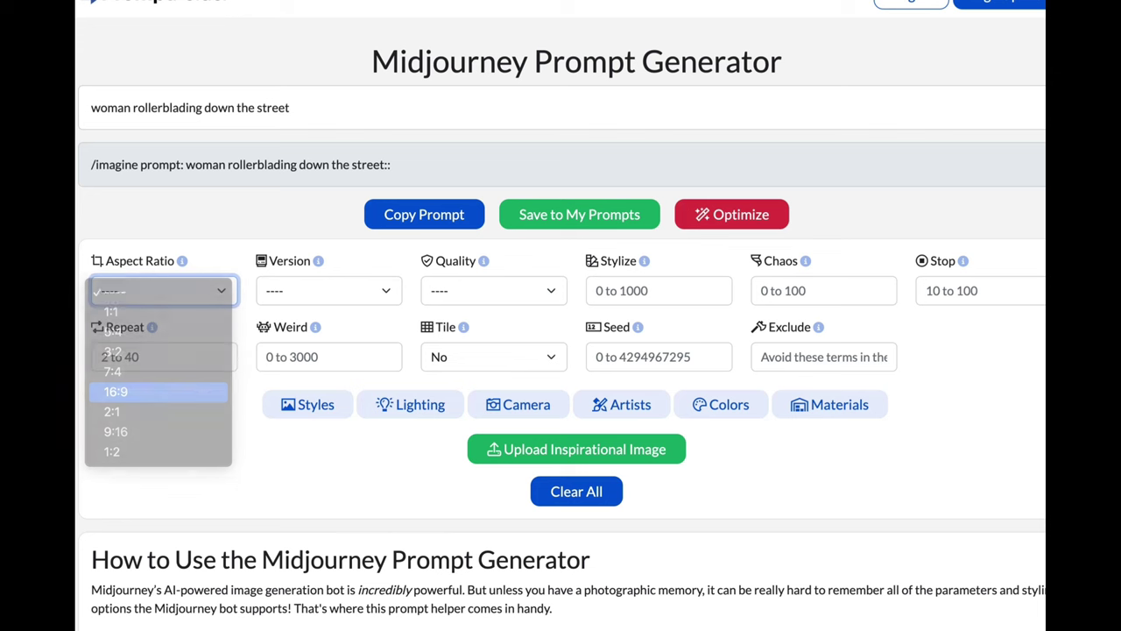
{"action": "left_click", "coordinate": [328, 290]}
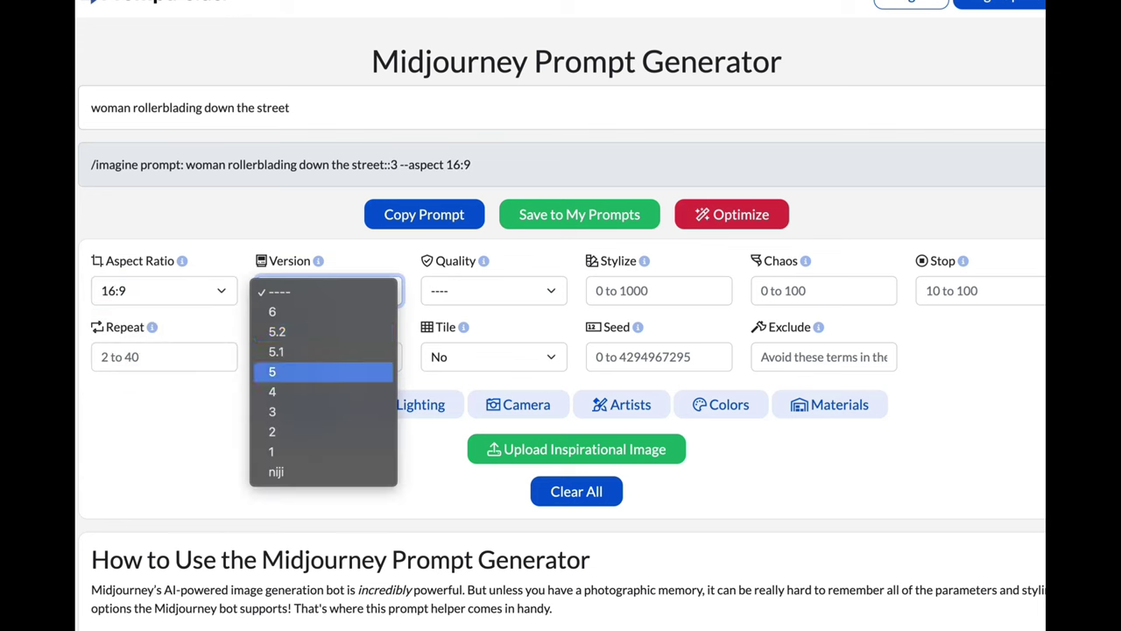
{"action": "key", "text": "Return"}
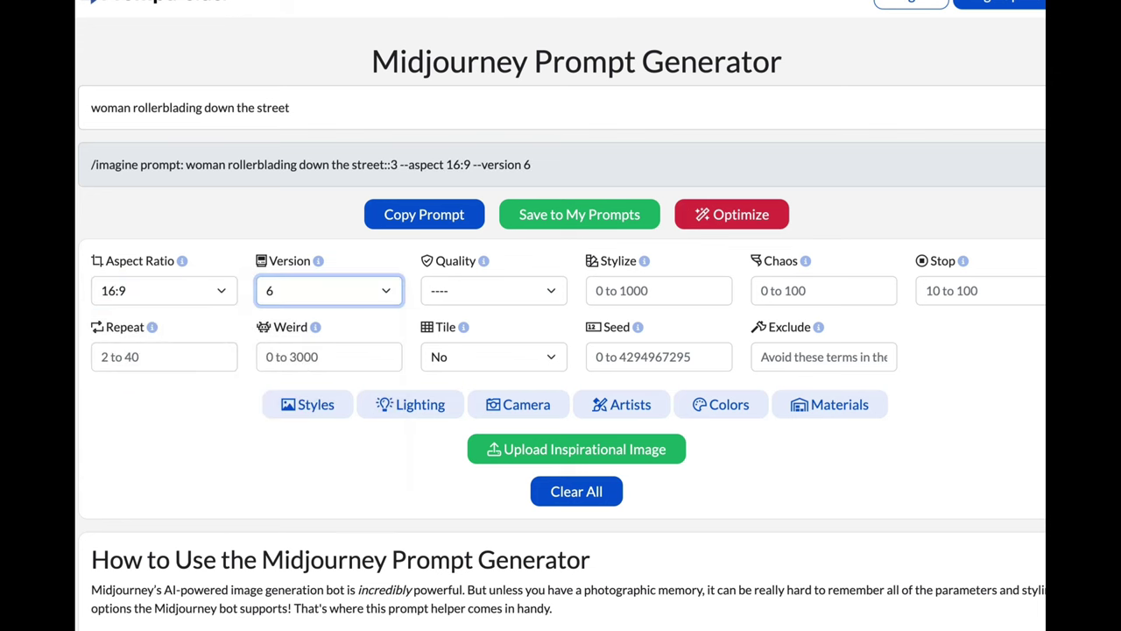
- Set the generated prompt's quality to 1
{"action": "key", "text": "Tab"}
{"action": "key", "text": "space"}
{"action": "key", "text": "Down"}
{"action": "key", "text": "Down"}
{"action": "key", "text": "Down"}
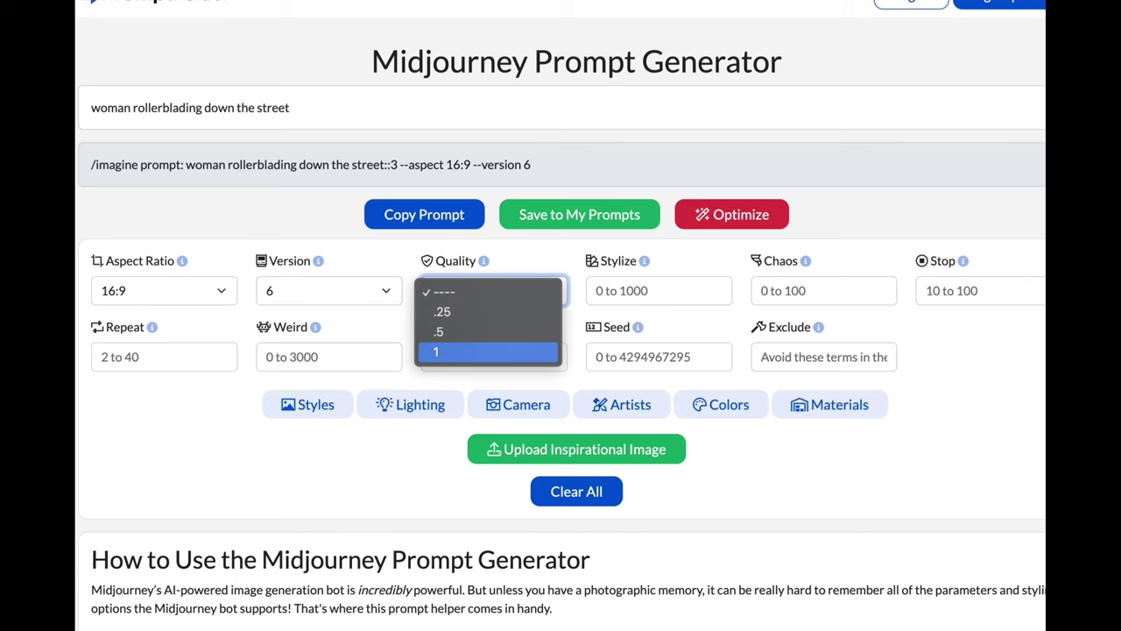
{"action": "key", "text": "Return"}
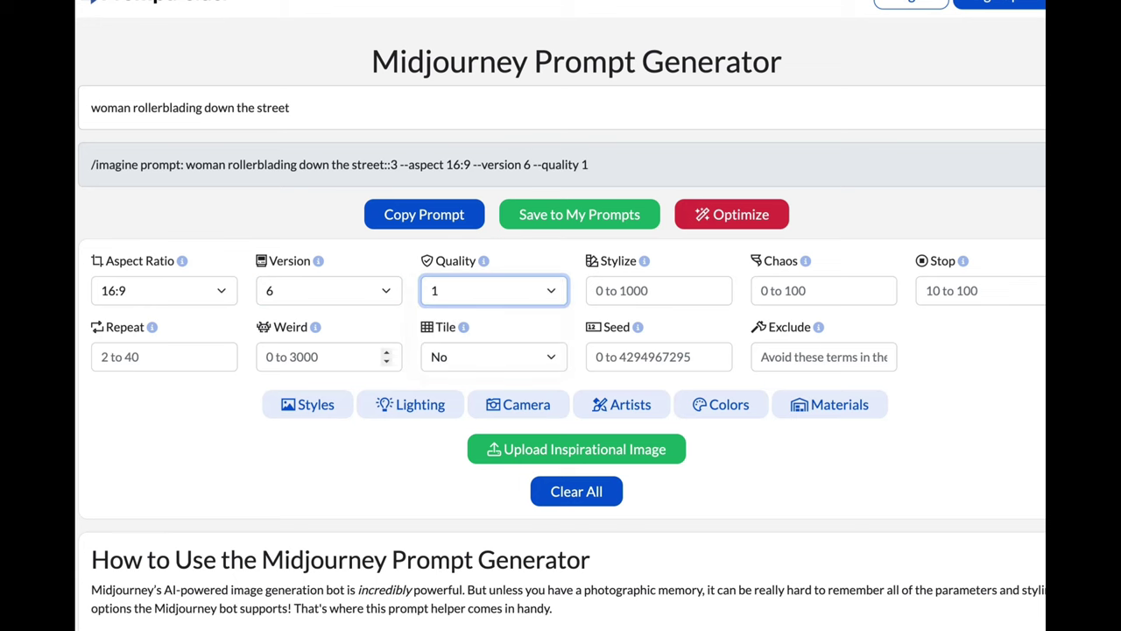
- Choose Cartoon from the available styles and add it to the generated prompt
{"action": "key", "text": "Return"}
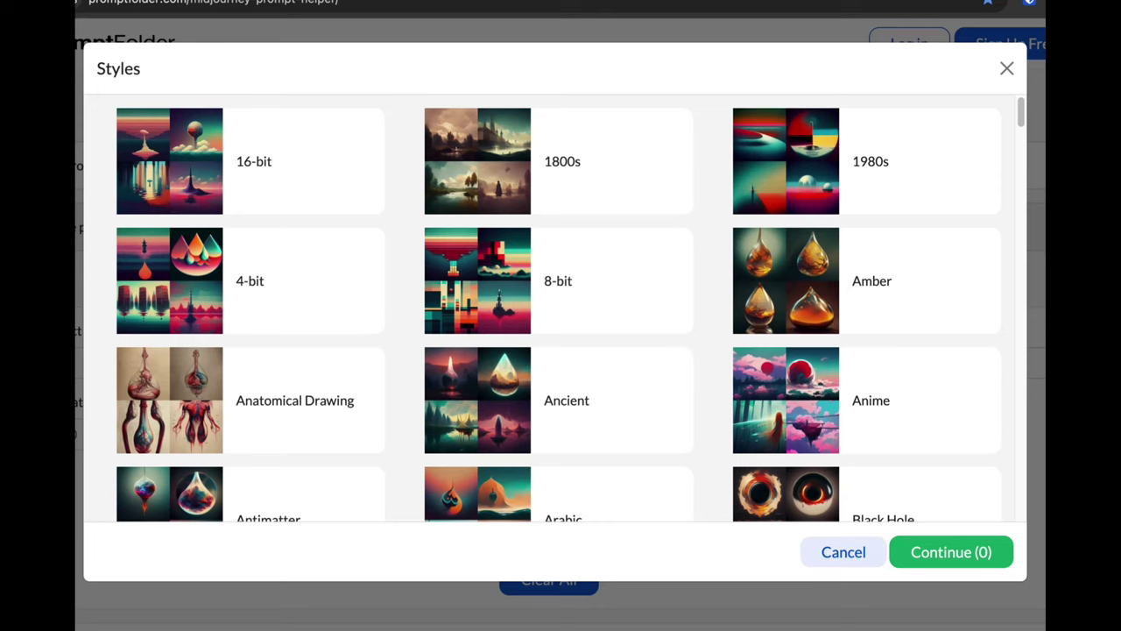
{"action": "scroll", "coordinate": [558, 308], "scroll_direction": "down", "scroll_amount": 4}
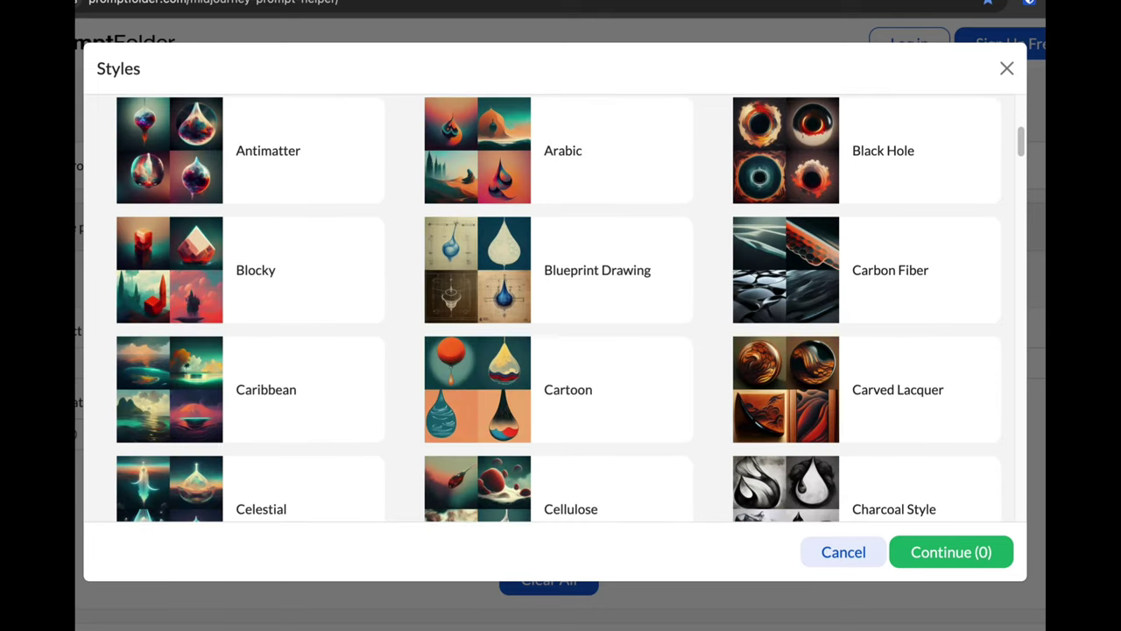
{"action": "scroll", "coordinate": [558, 309], "scroll_direction": "down", "scroll_amount": 2}
{"action": "left_click", "coordinate": [561, 193]}
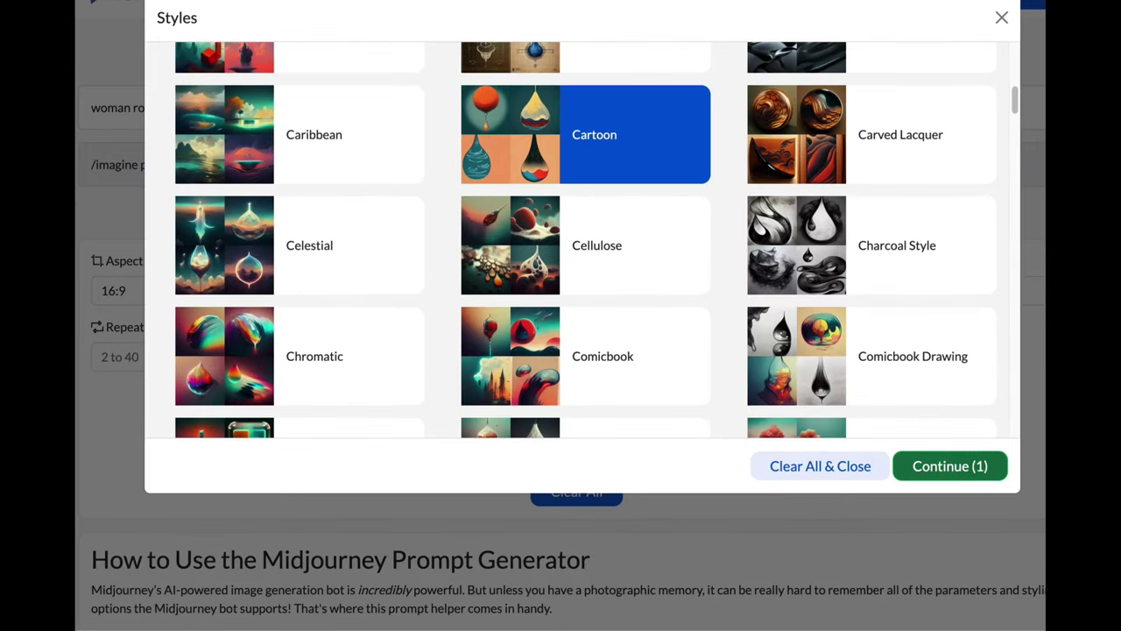
{"action": "left_click", "coordinate": [949, 466]}
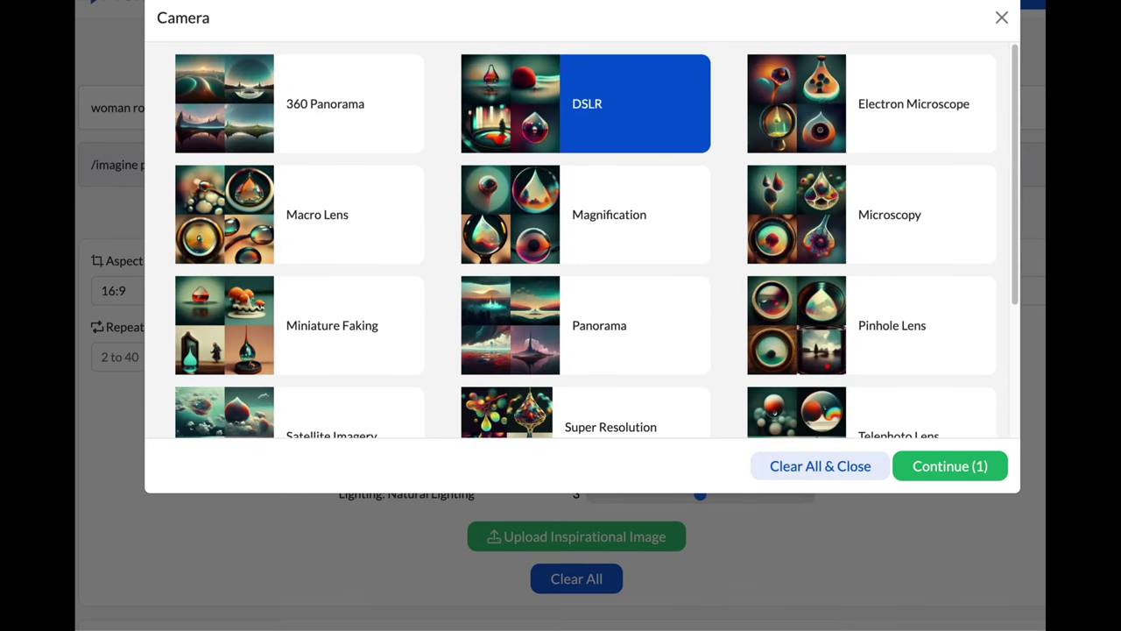
- Finish the camera selection with DSLR chosen and copy the completed prompt to the clipboard
{"action": "key", "text": "Escape"}
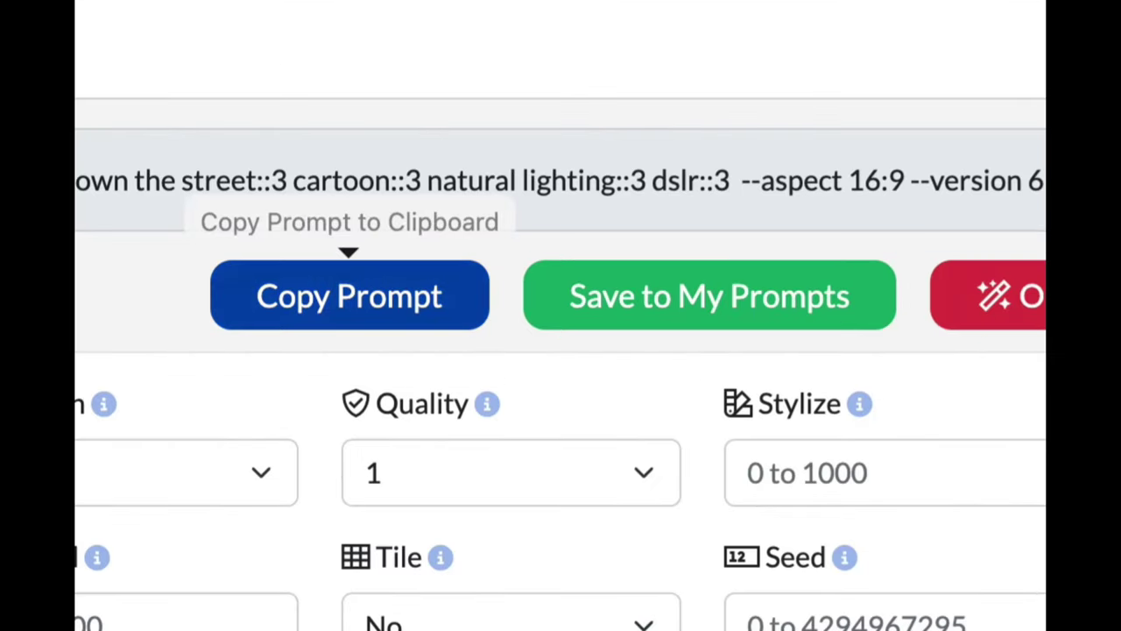
{"action": "left_click", "coordinate": [349, 295]}
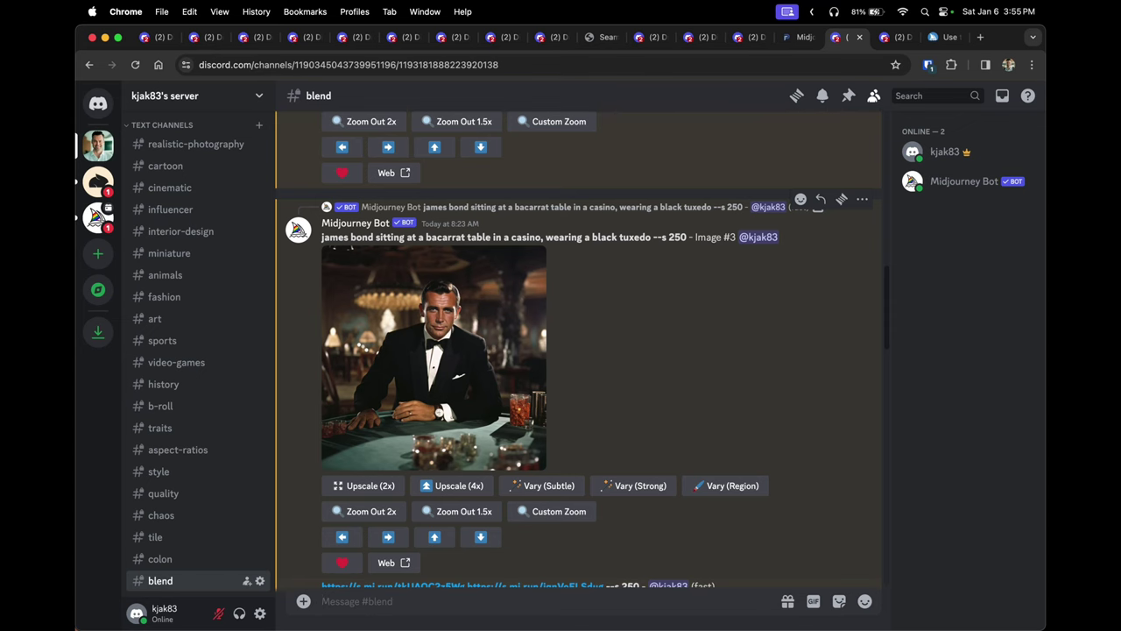
- In Discord's #blend channel, enlarge the James Bond casino image, copy its link address and close the enlarged view
{"action": "left_click", "coordinate": [421, 451]}
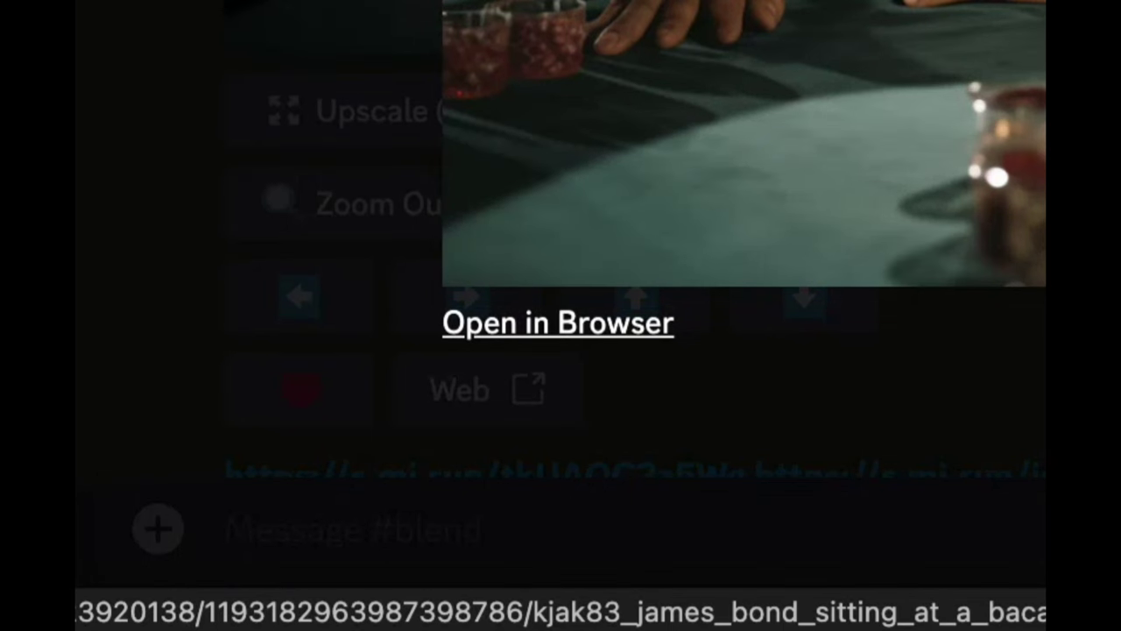
{"action": "right_click", "coordinate": [609, 332]}
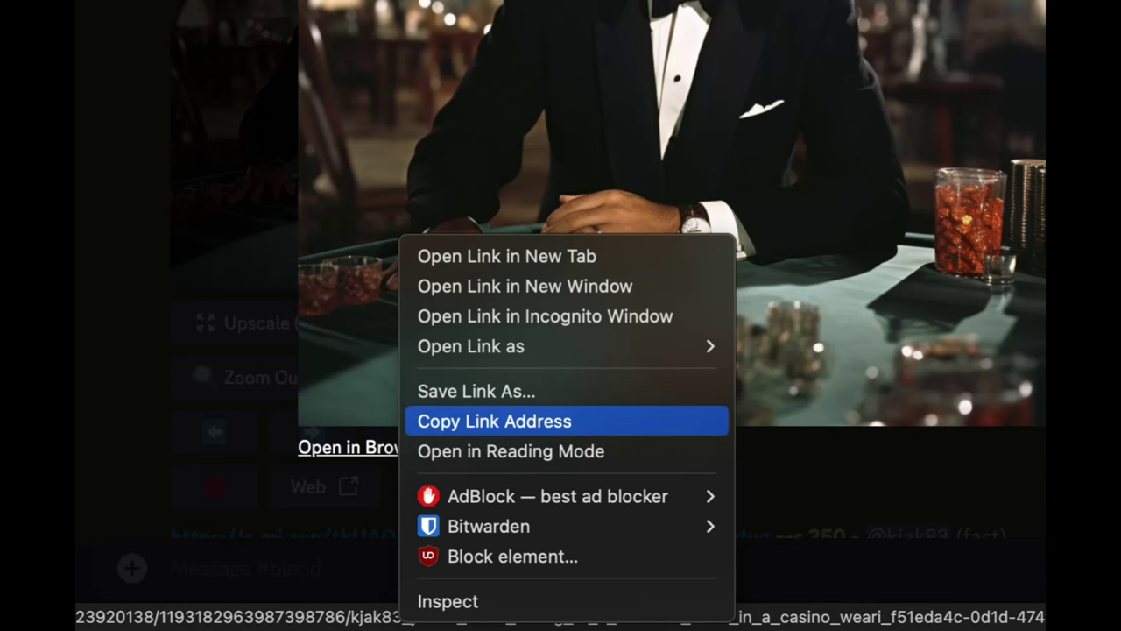
{"action": "left_click", "coordinate": [494, 421]}
{"action": "key", "text": "Escape"}
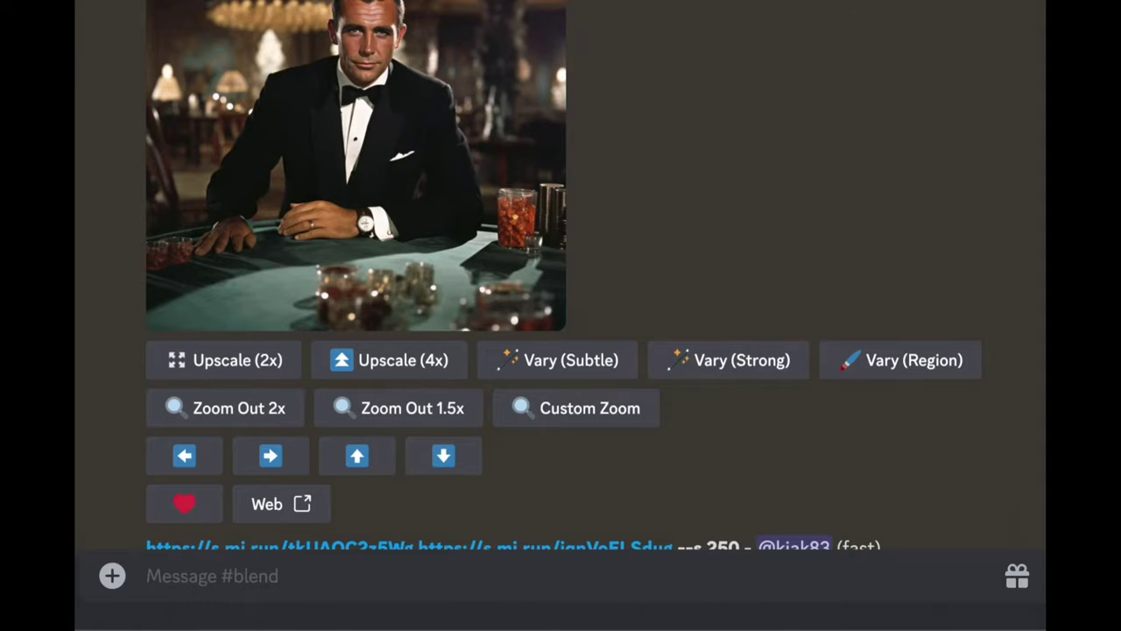
- Start an /imagine prompt with the copied image link followed by "desert, sun shining"
{"action": "type", "text": "/"}
{"action": "key", "text": "Return"}
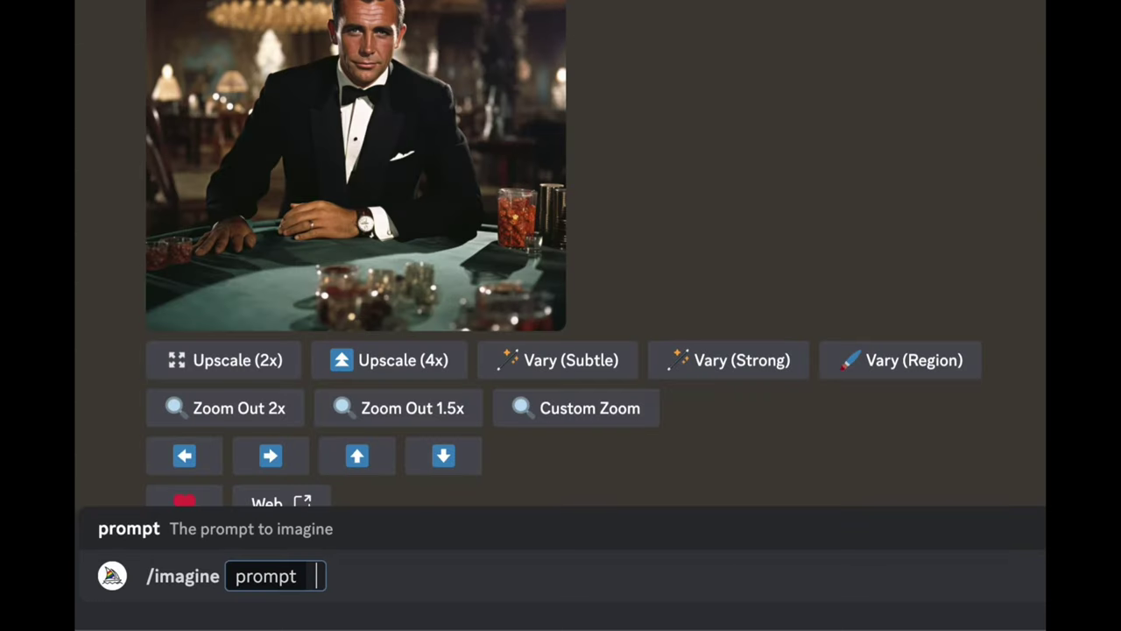
{"action": "key", "text": "ctrl+v"}
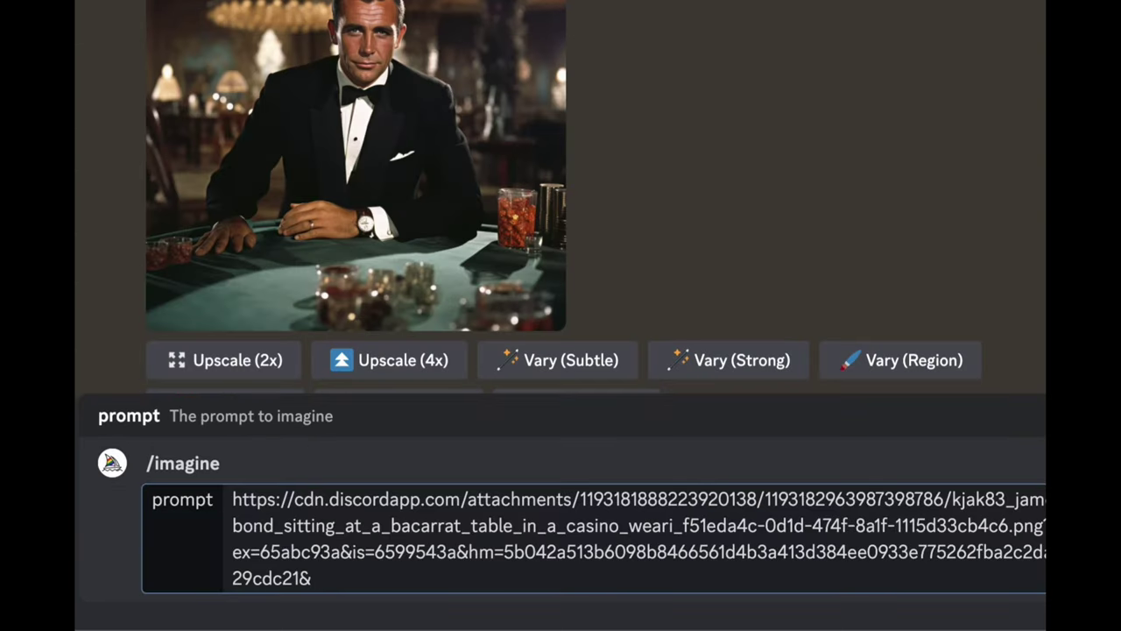
{"action": "type", "text": "des"}
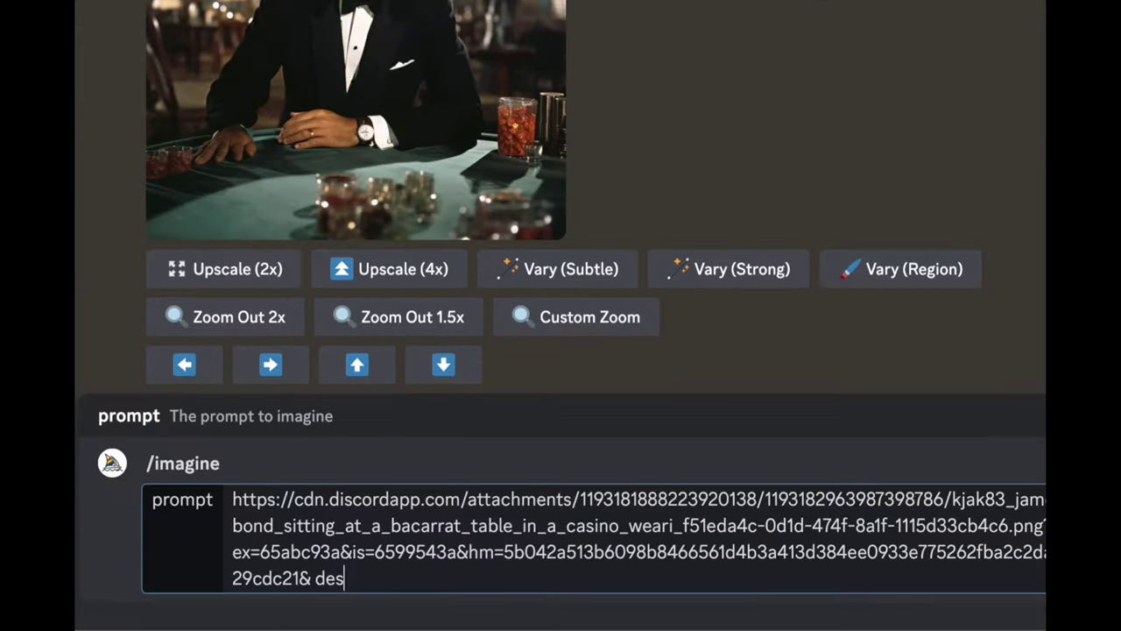
{"action": "type", "text": "ert, sun s"}
{"action": "type", "text": "hining"}
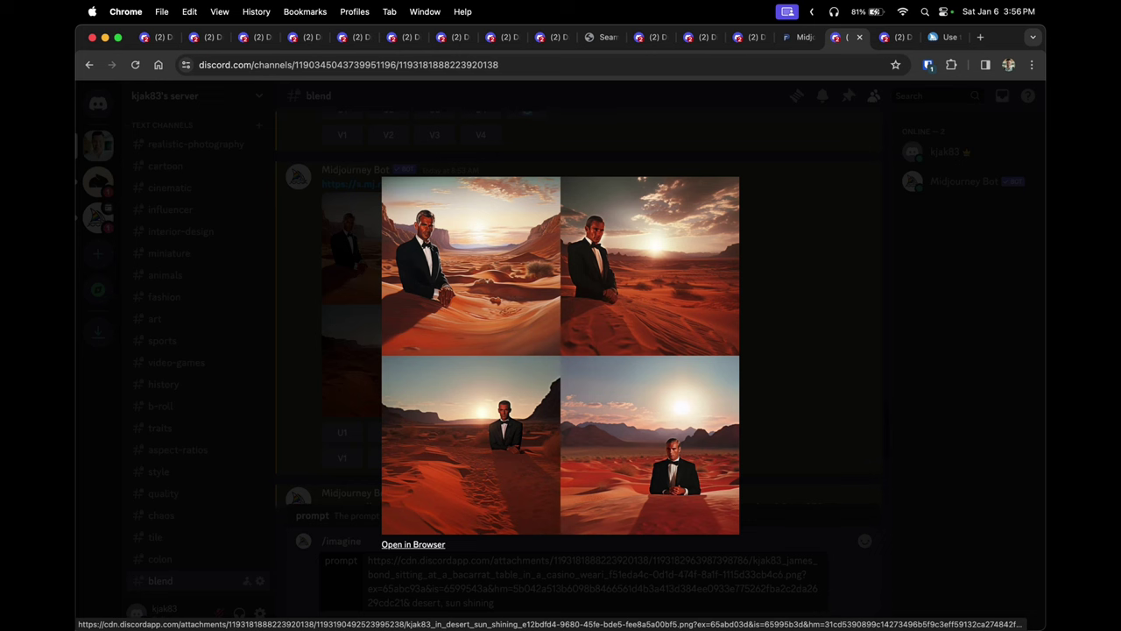
- Copy the link address of the enlarged four-image desert result
{"action": "right_click", "coordinate": [427, 544]}
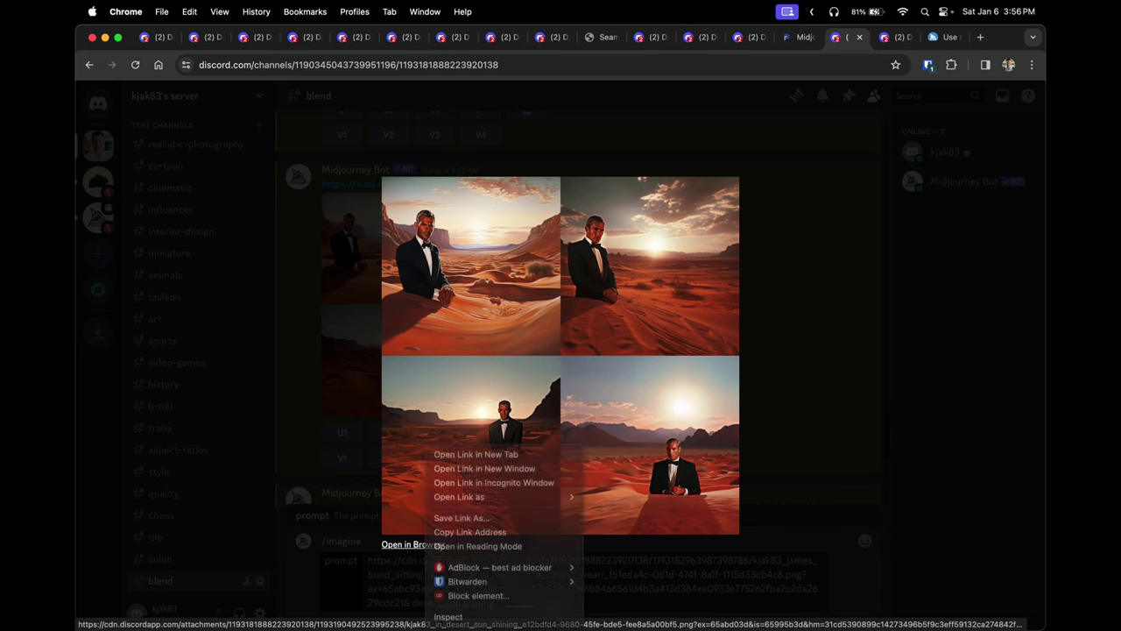
{"action": "left_click", "coordinate": [470, 532]}
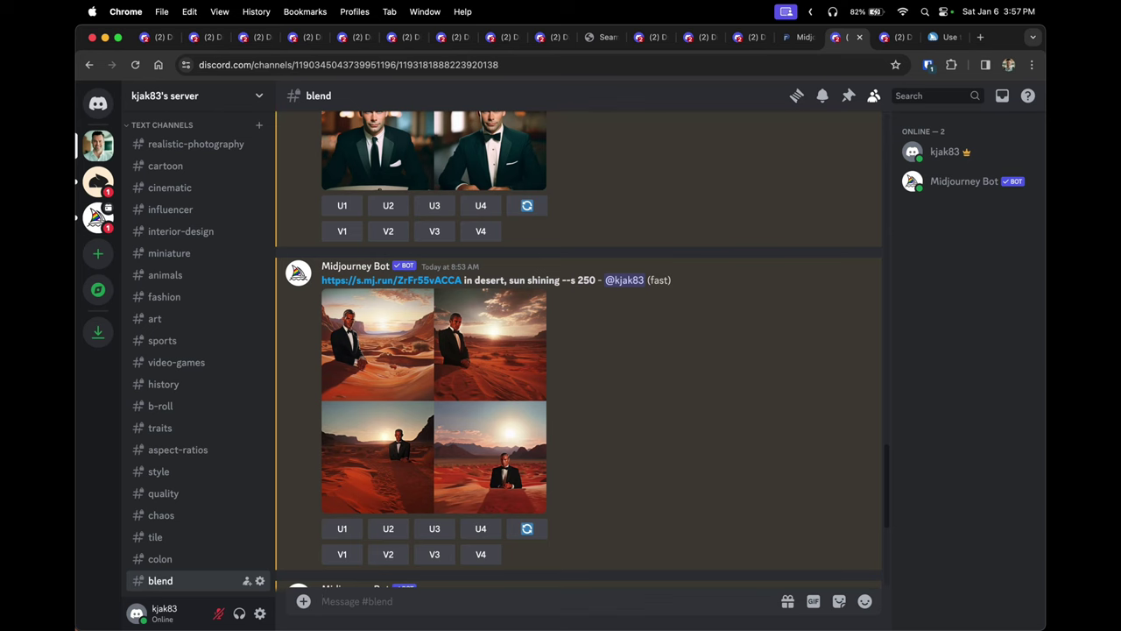
- Start the /describe command in the #blend channel
{"action": "type", "text": "/"}
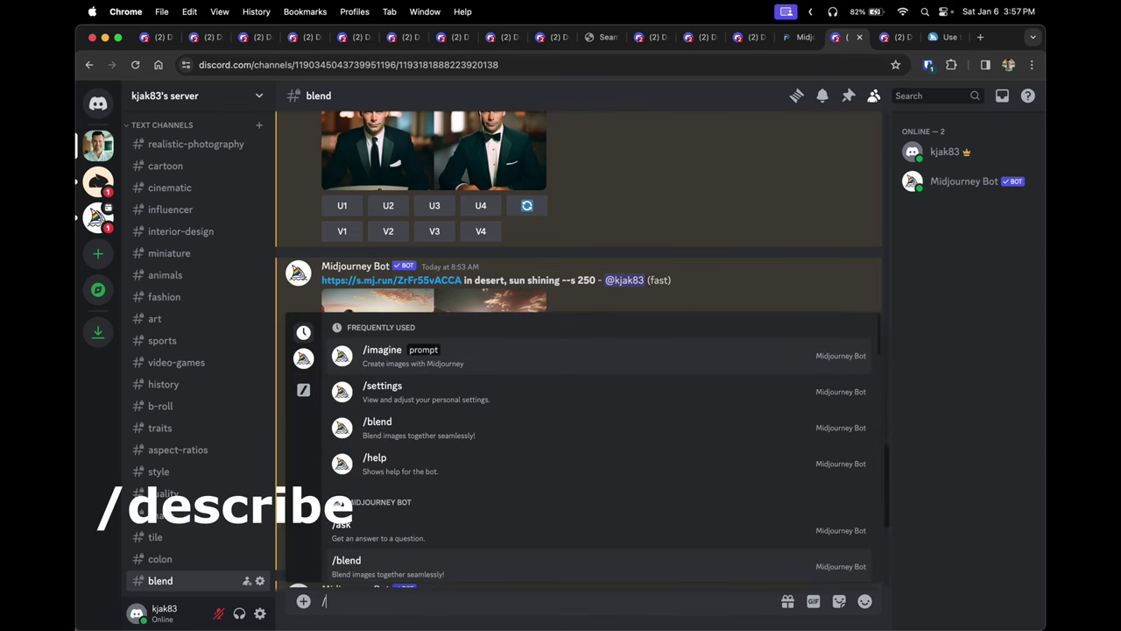
{"action": "type", "text": "des"}
{"action": "key", "text": "Tab"}
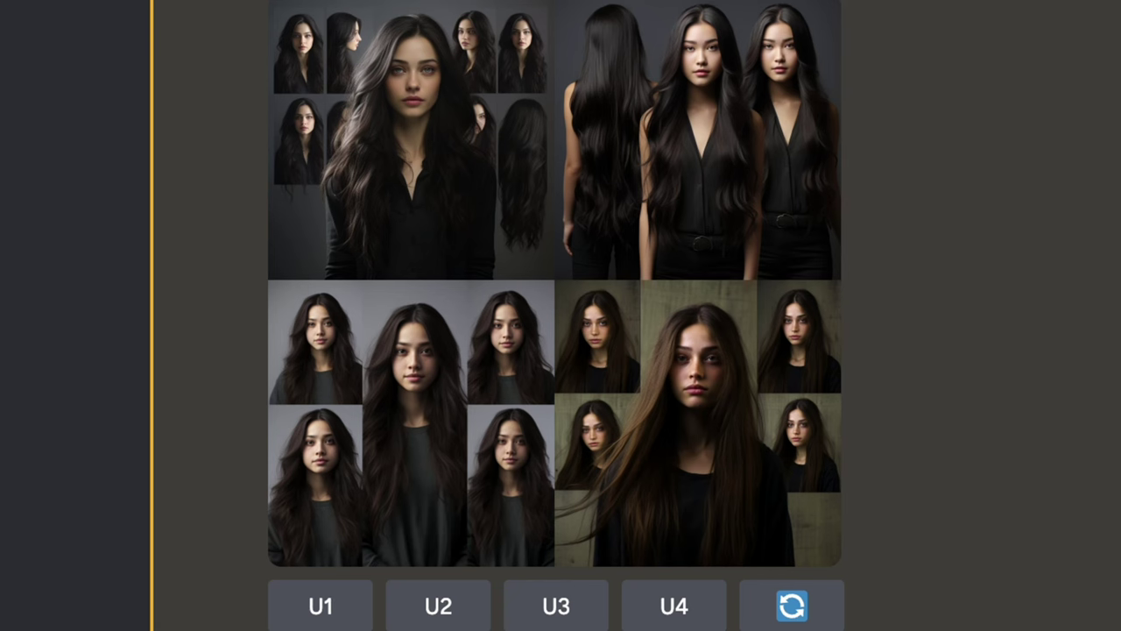
- Review the multiple-angle images of the young woman with long dark hair and close the enlarged view
{"action": "scroll", "coordinate": [556, 315], "scroll_direction": "down", "scroll_amount": 15}
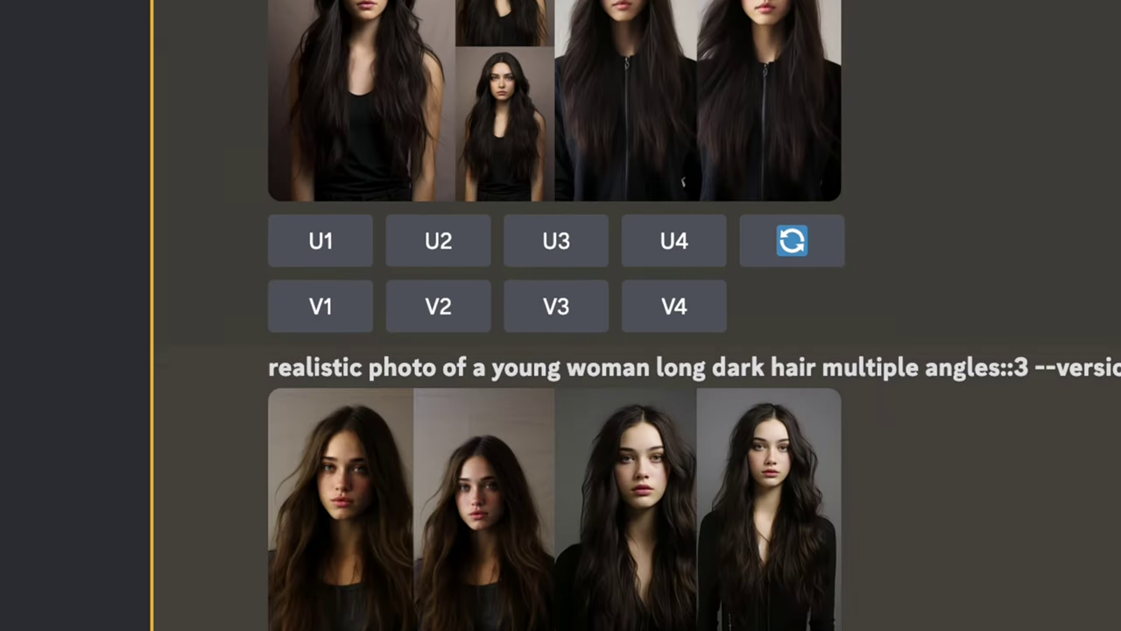
{"action": "scroll", "coordinate": [556, 315], "scroll_direction": "down", "scroll_amount": 10}
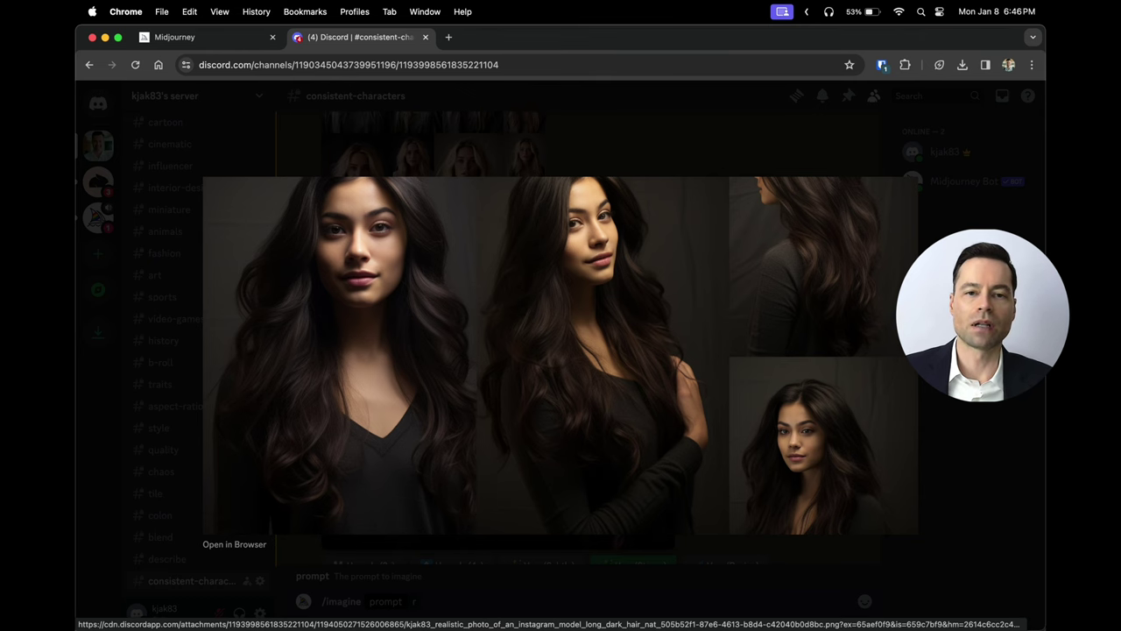
{"action": "key", "text": "Escape"}
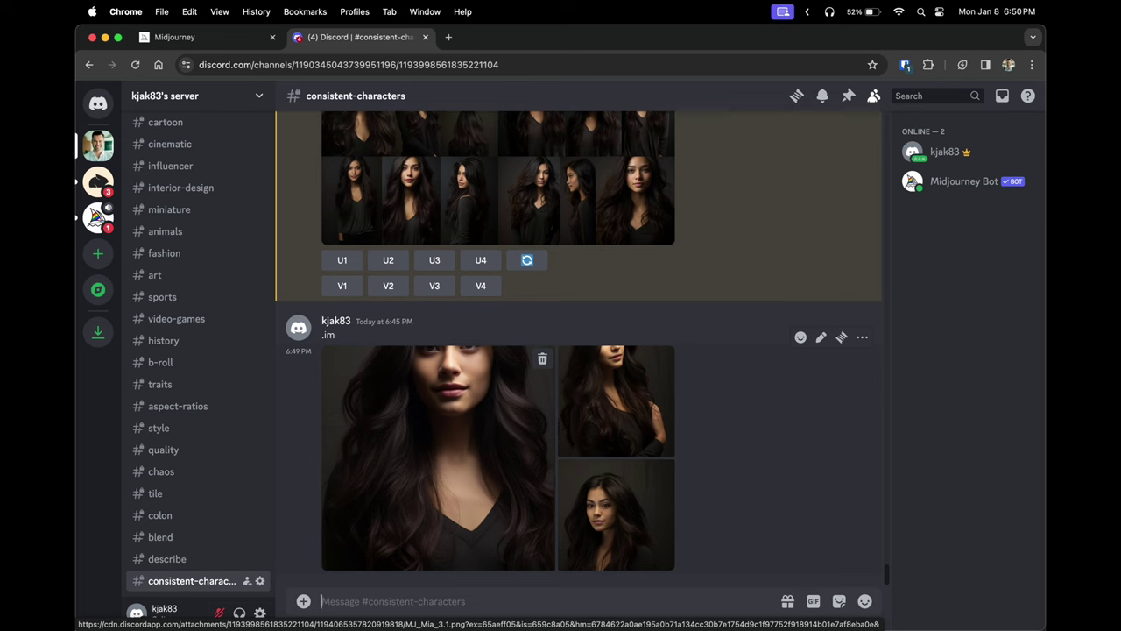
- Collect the link addresses of the three MJ_Mia_3 images in the message box and cut them all to the clipboard
{"action": "left_click", "coordinate": [438, 456]}
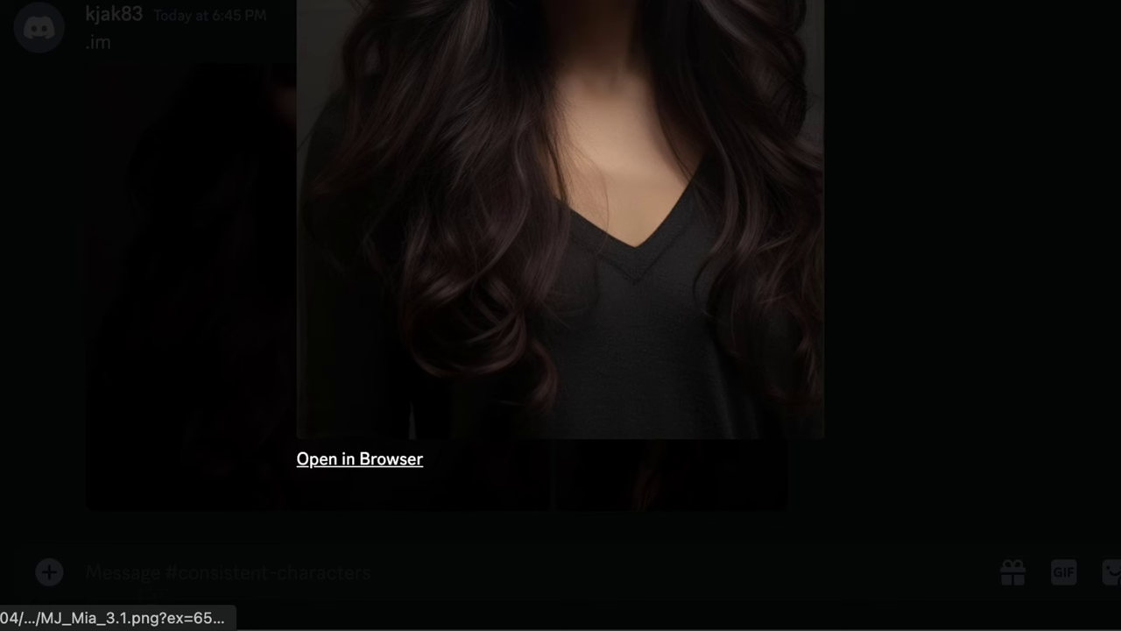
{"action": "key", "text": "Escape"}
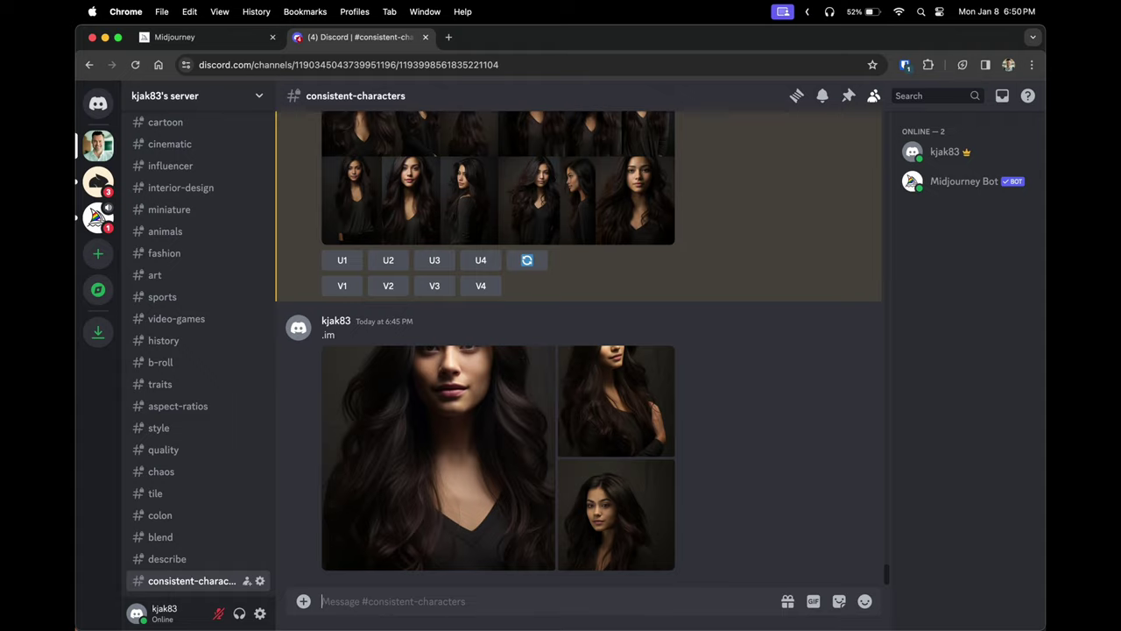
{"action": "key", "text": "super+v"}
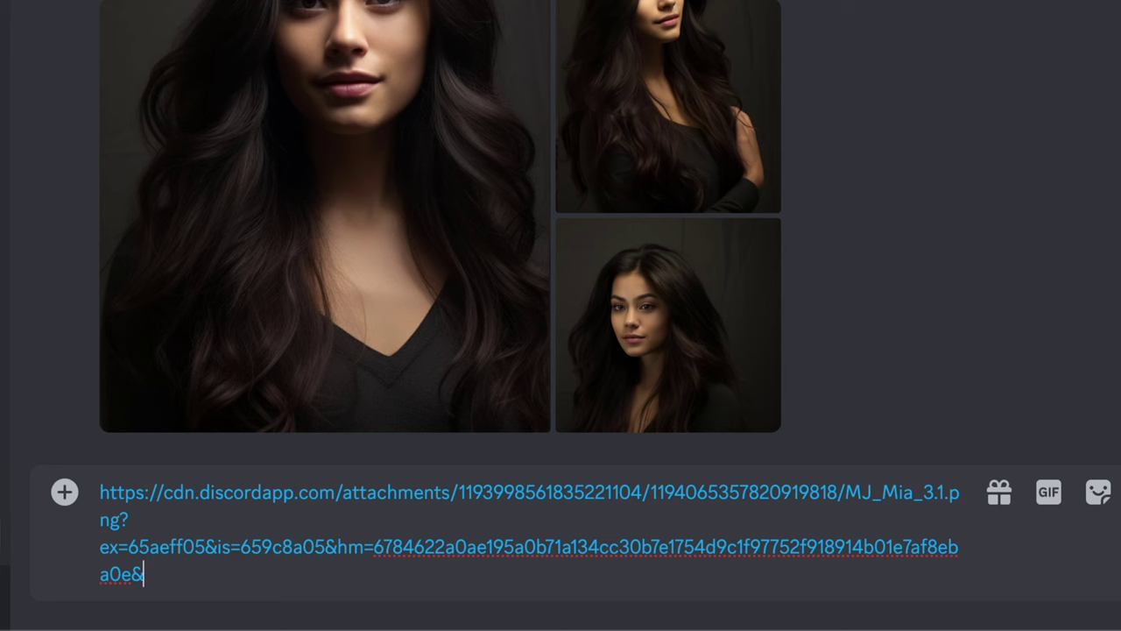
{"action": "key", "text": "super+v"}
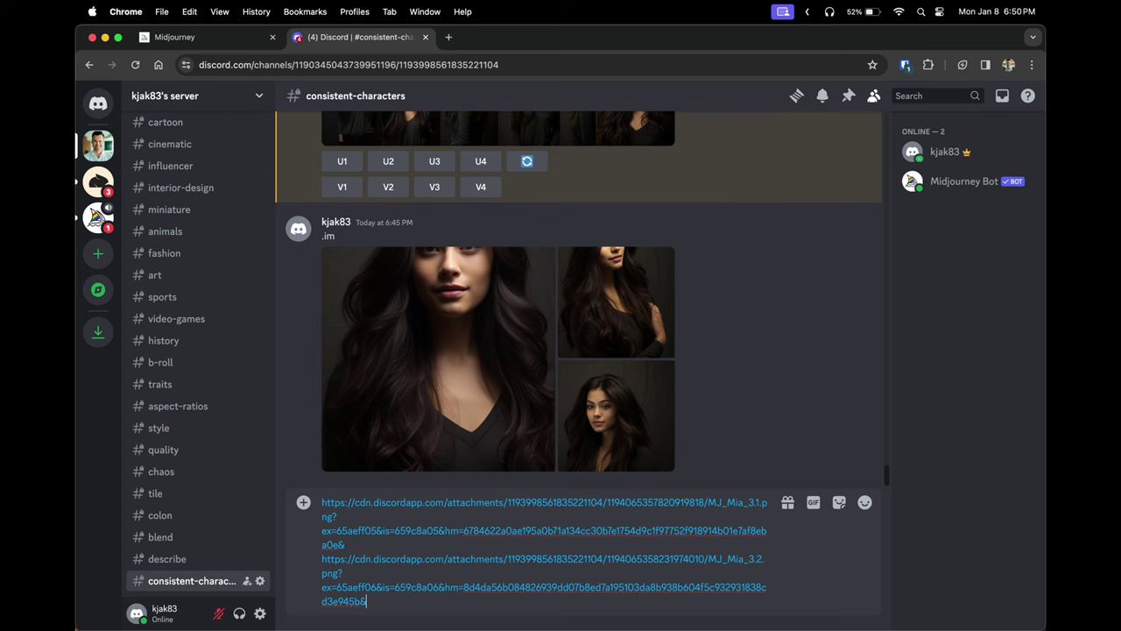
{"action": "key", "text": "super+a"}
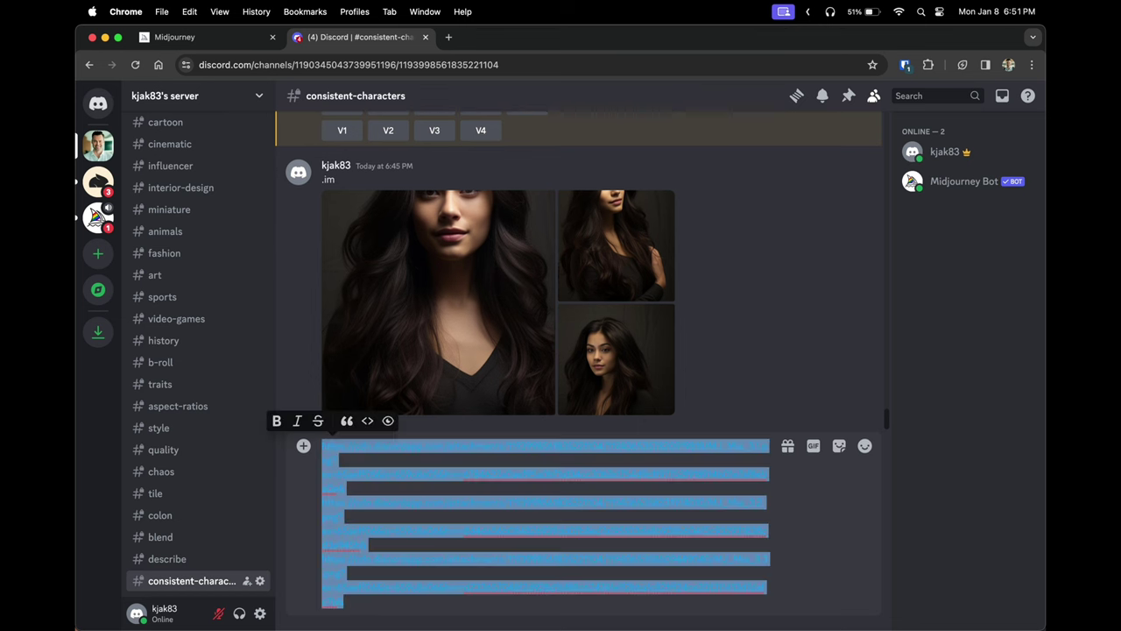
{"action": "right_click", "coordinate": [336, 491]}
{"action": "left_click", "coordinate": [376, 332]}
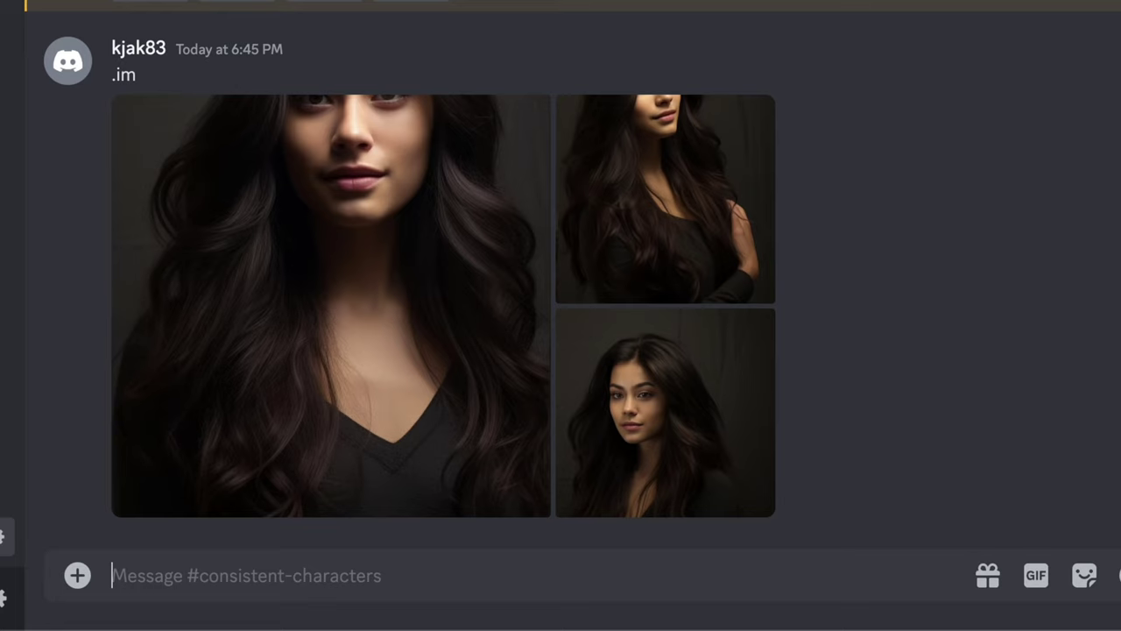
- Save a custom option named mia with /prefer option set, using the three copied image links as its value
{"action": "type", "text": "/pref"}
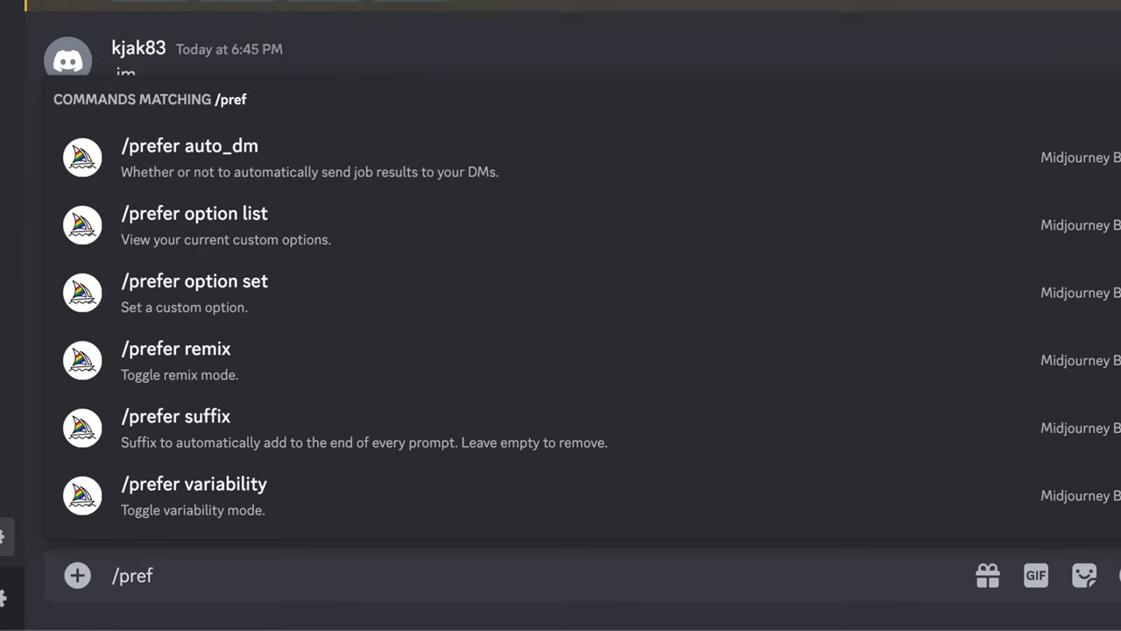
{"action": "key", "text": "Down"}
{"action": "key", "text": "Down"}
{"action": "key", "text": "Return"}
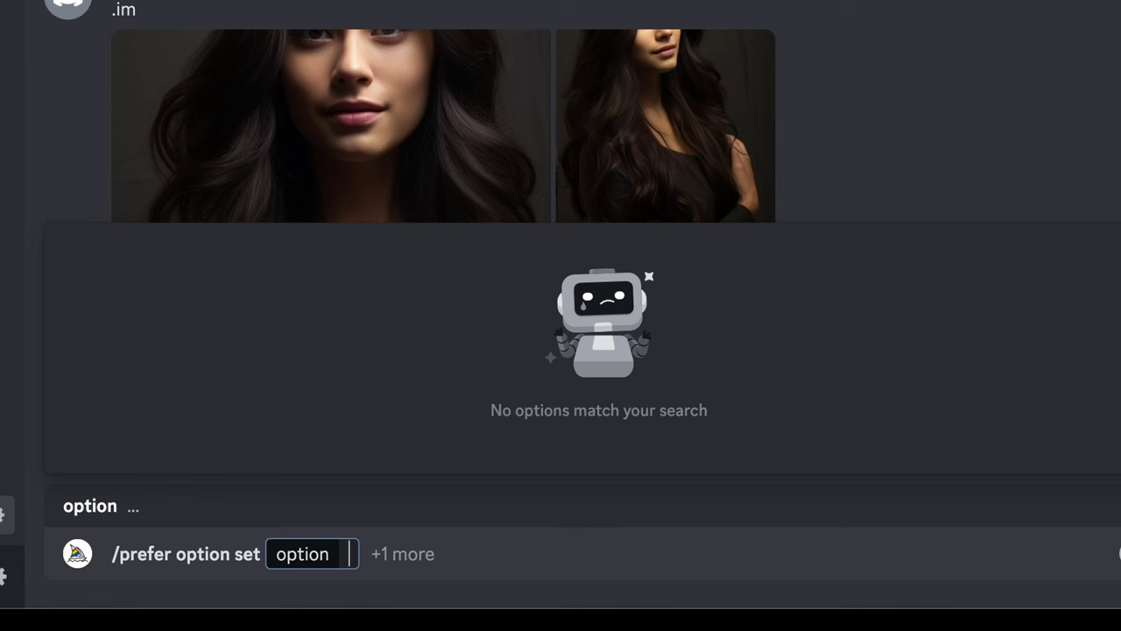
{"action": "type", "text": "mia"}
{"action": "key", "text": "Tab"}
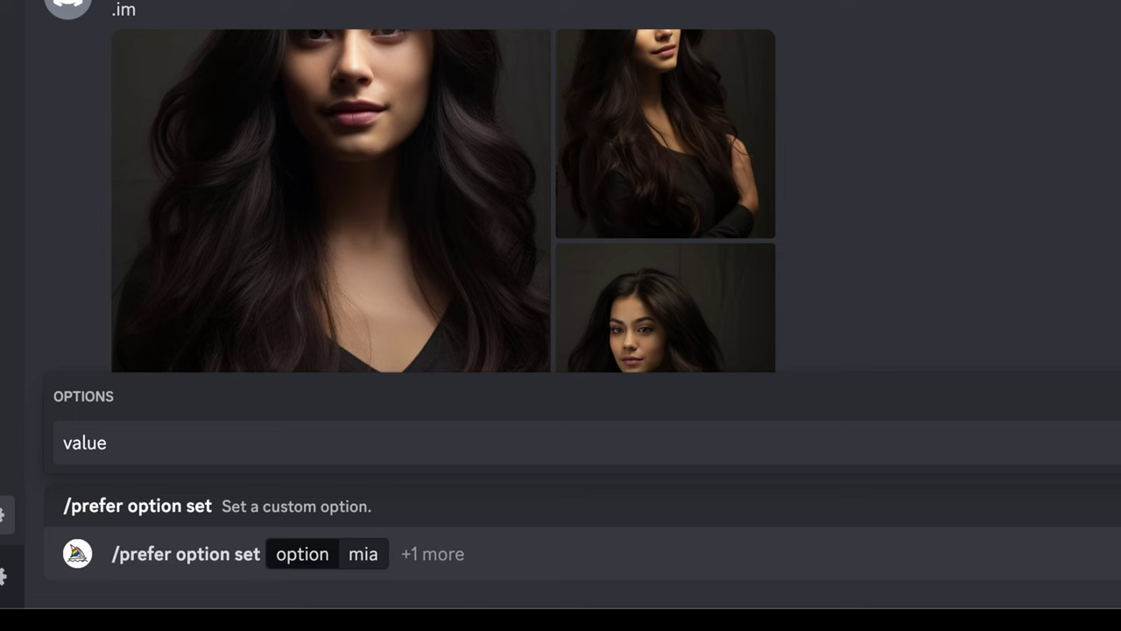
{"action": "key", "text": "Tab"}
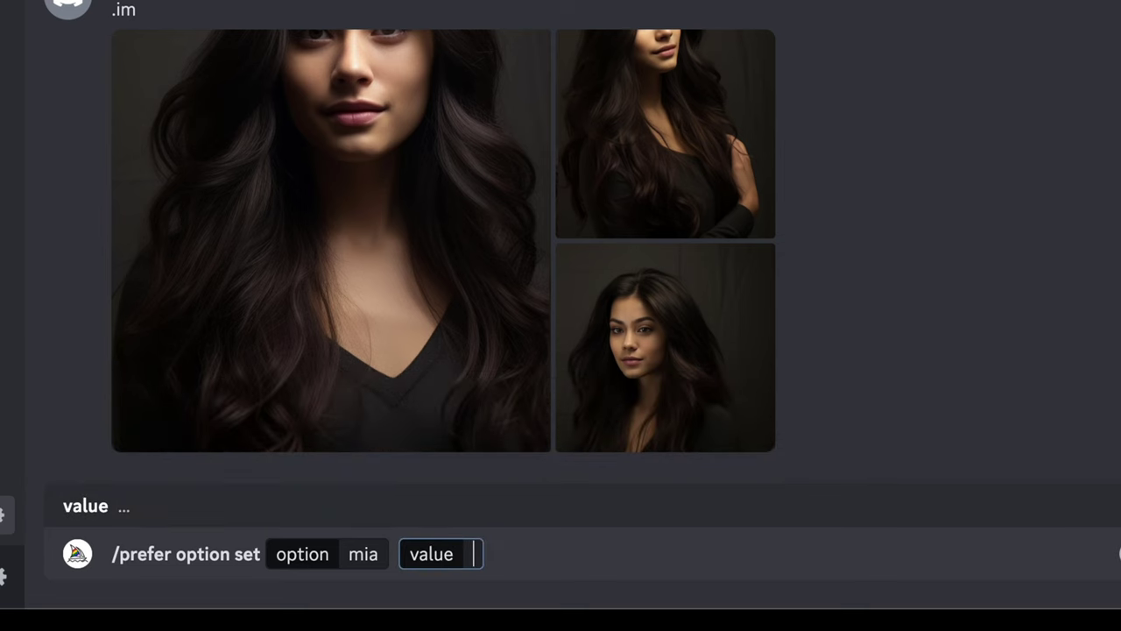
{"action": "key", "text": "ctrl+v"}
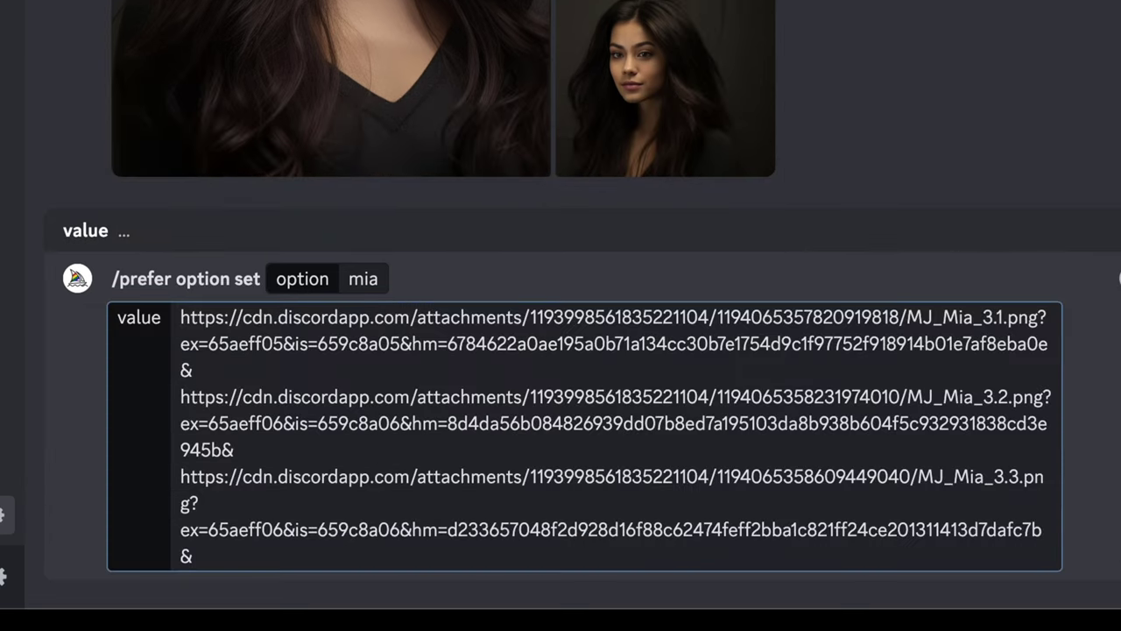
{"action": "key", "text": "Return"}
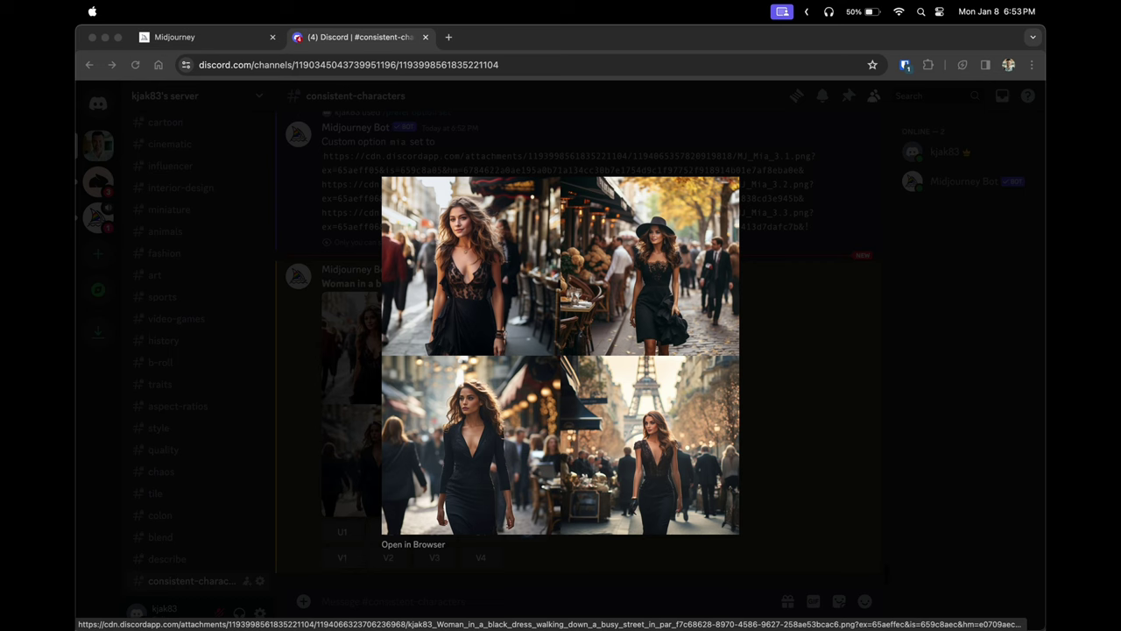
- Close the enlarged Paris street images and bring up the Midjourney settings with /settings
{"action": "key", "text": "Escape"}
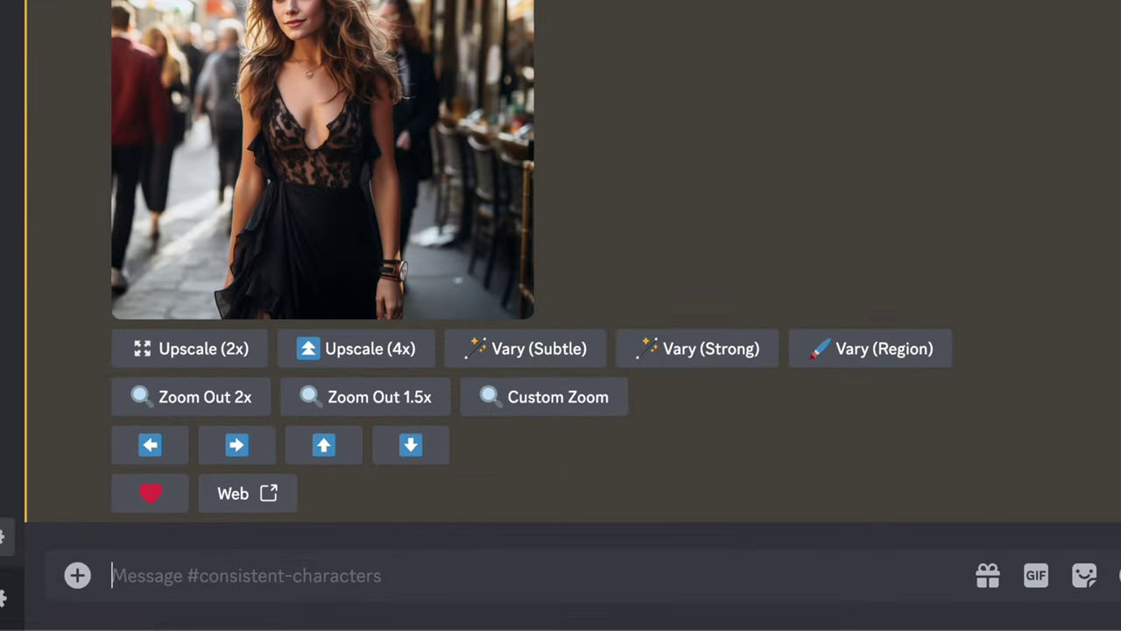
{"action": "type", "text": "/"}
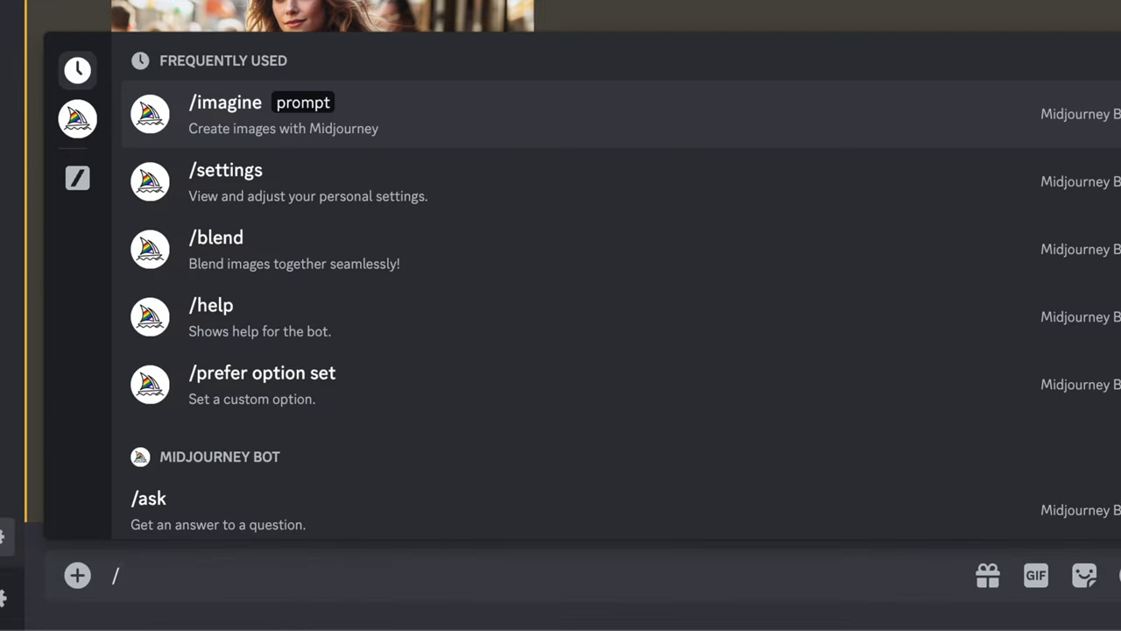
{"action": "type", "text": "sett"}
{"action": "key", "text": "Return"}
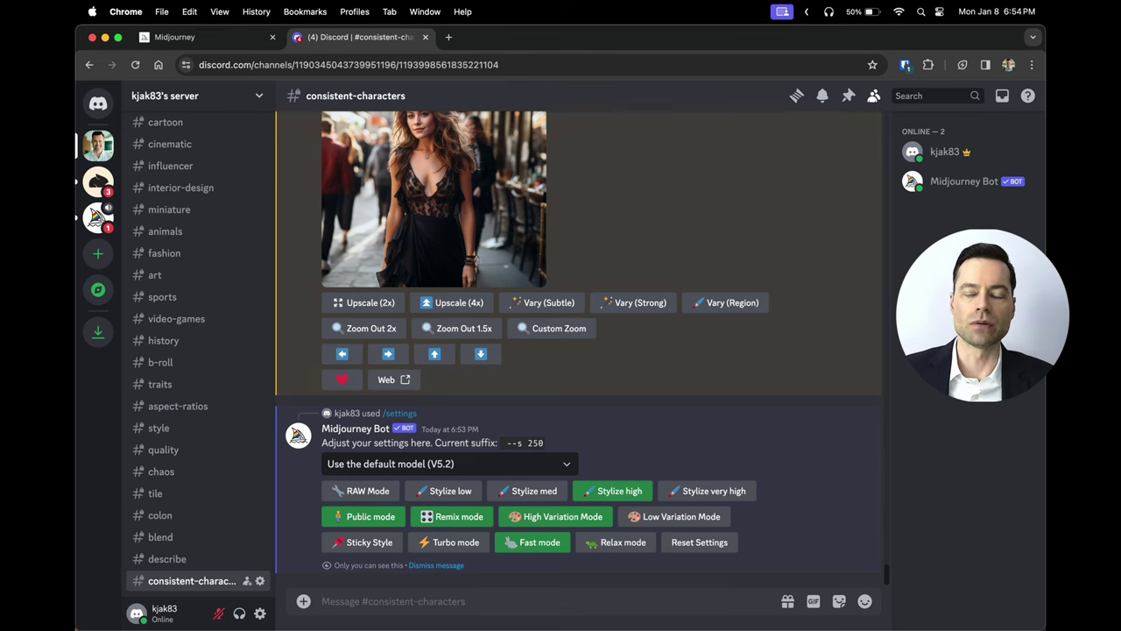
- Open Vary (Region) for the upscaled Paris street image, choose lasso selection and add --mia at the start of the prompt
{"action": "left_click", "coordinate": [726, 302]}
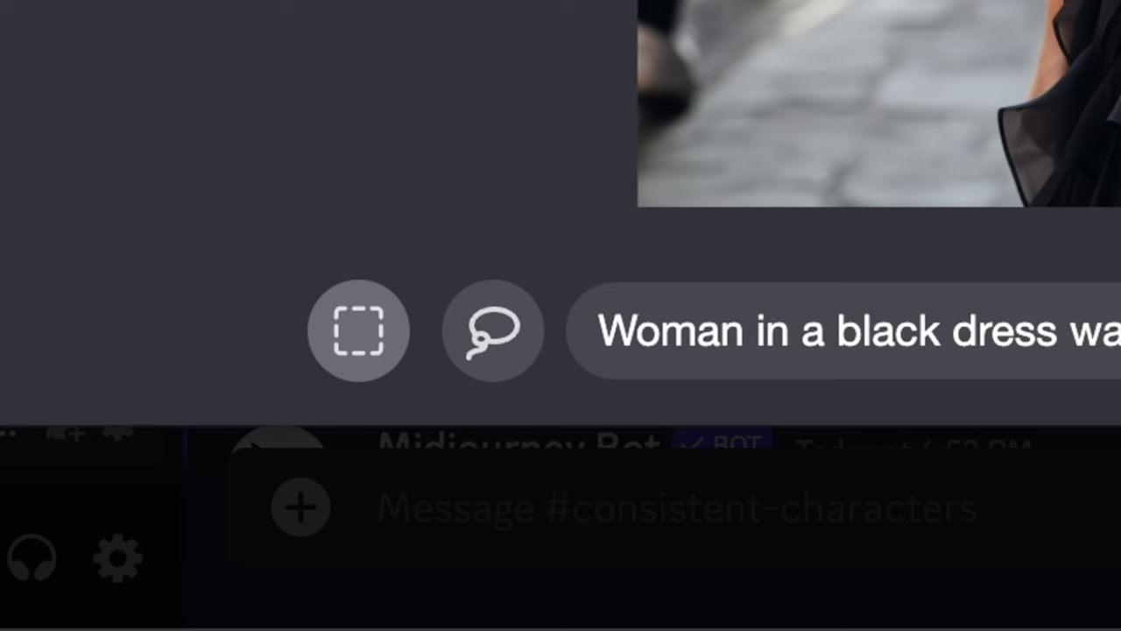
{"action": "left_click", "coordinate": [493, 330]}
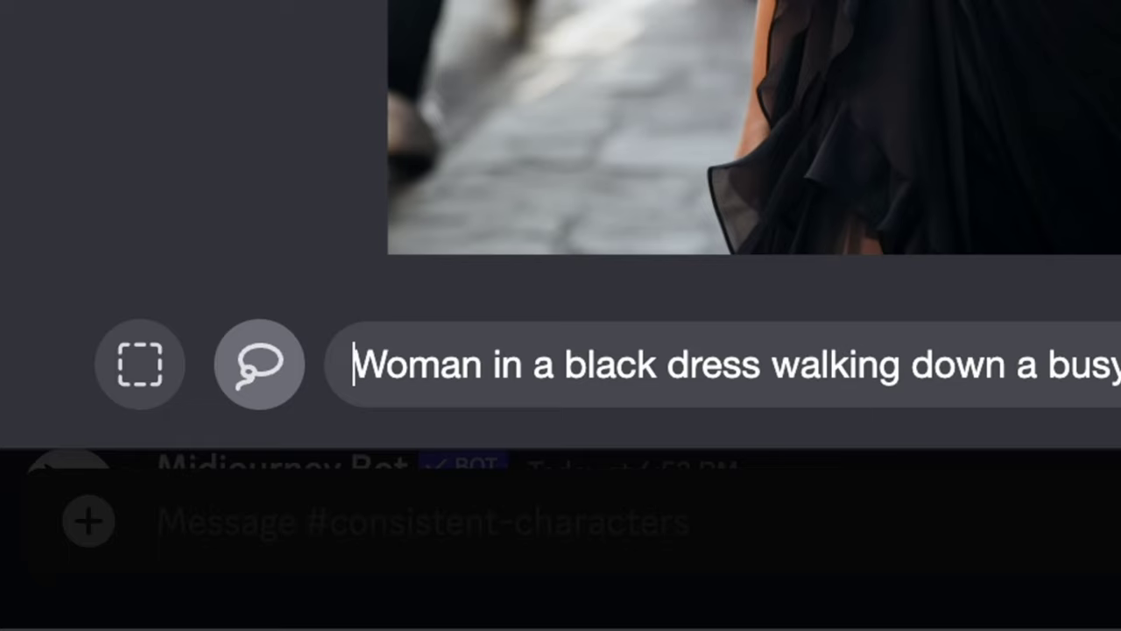
{"action": "type", "text": "--mia"}
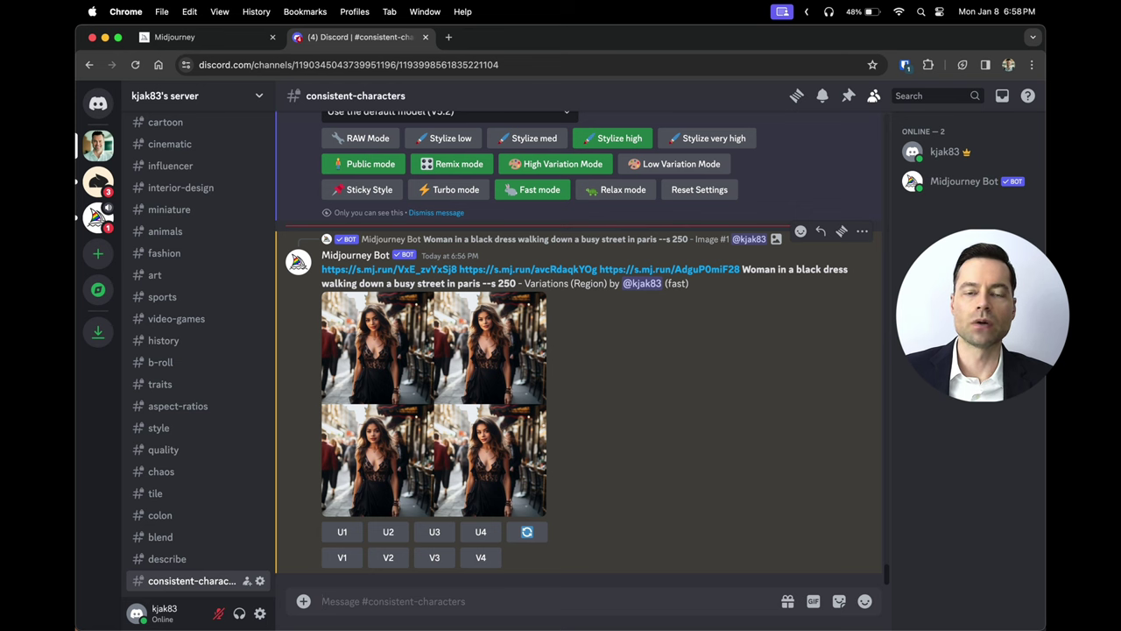
- Reopen Vary (Region) for the upscaled Paris street image, with the woman's face and hair masked and --mia leading the prompt
{"action": "scroll", "coordinate": [578, 342], "scroll_direction": "up", "scroll_amount": 10}
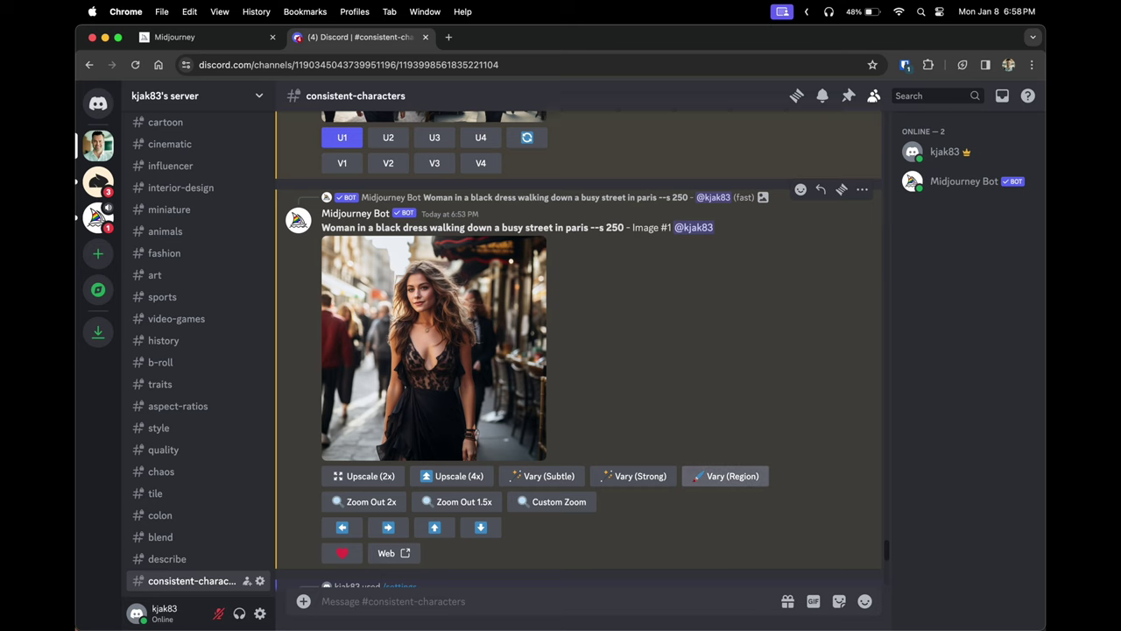
{"action": "left_click", "coordinate": [726, 475]}
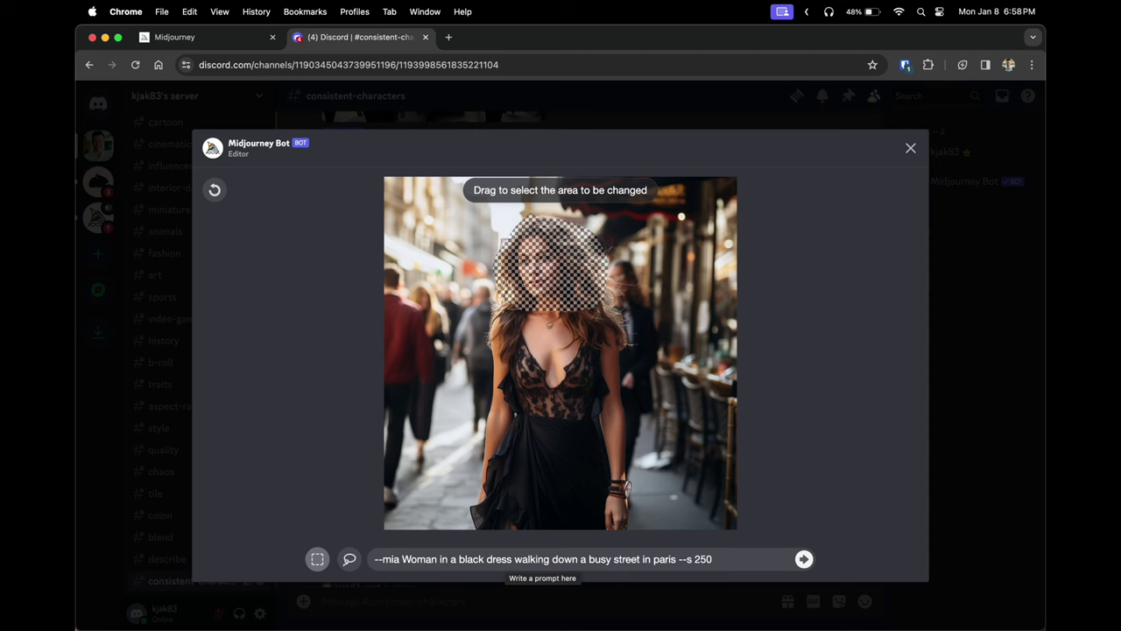
{"action": "left_click_drag", "start_coordinate": [514, 559], "coordinate": [466, 559]}
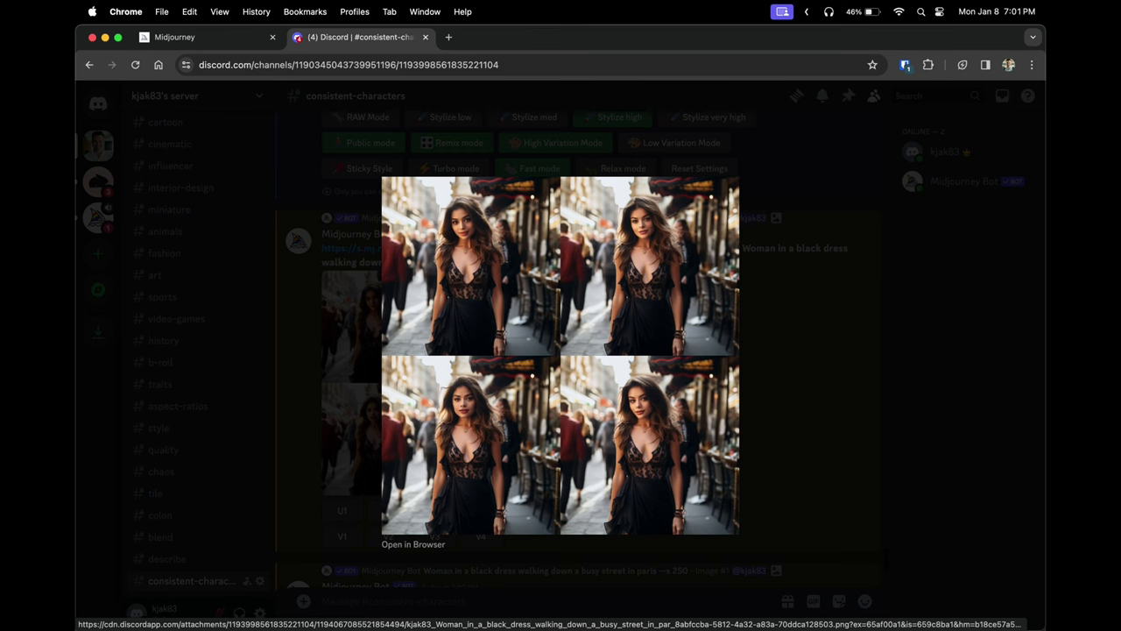
- Review the region variations of the woman on the Paris street, in the forest, at the desk and in the cafe
{"action": "key", "text": "Escape"}
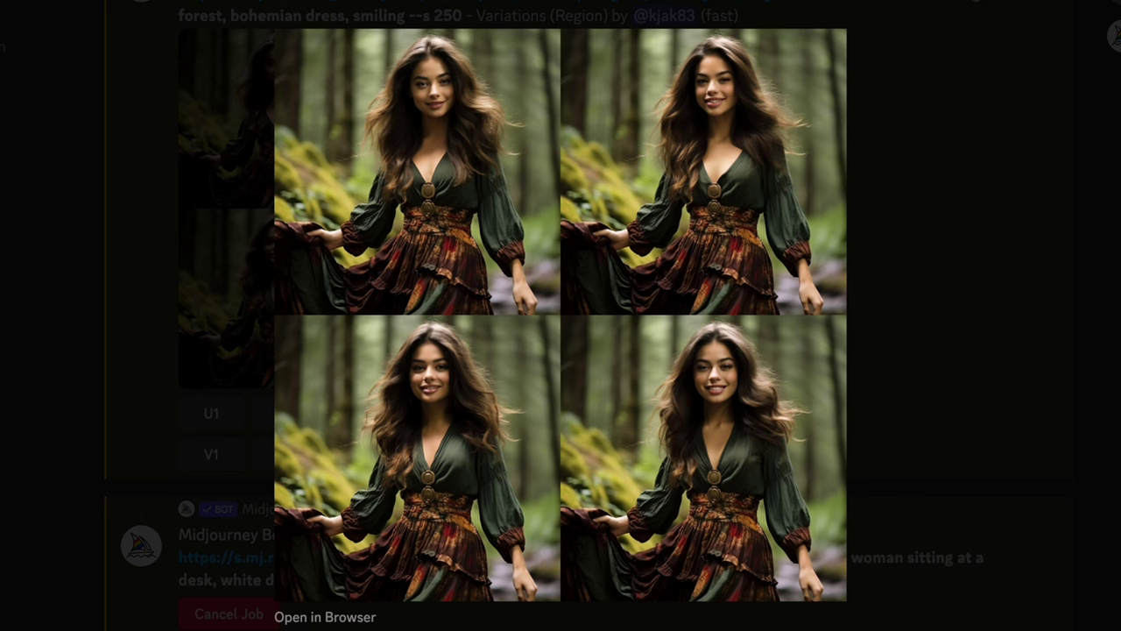
{"action": "key", "text": "Right"}
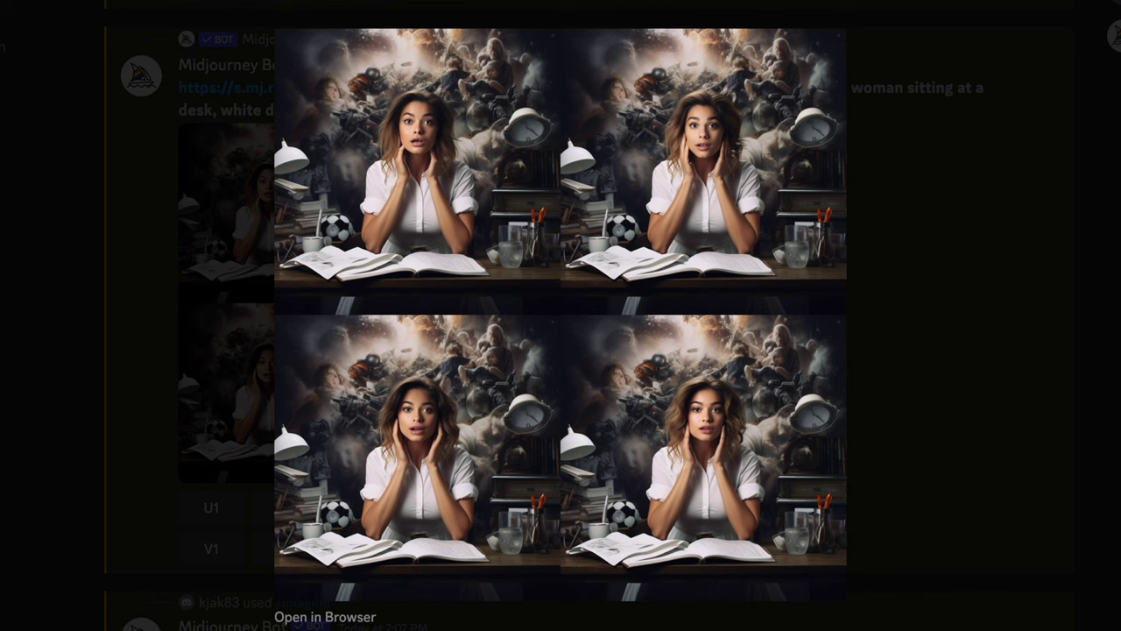
{"action": "key", "text": "Right"}
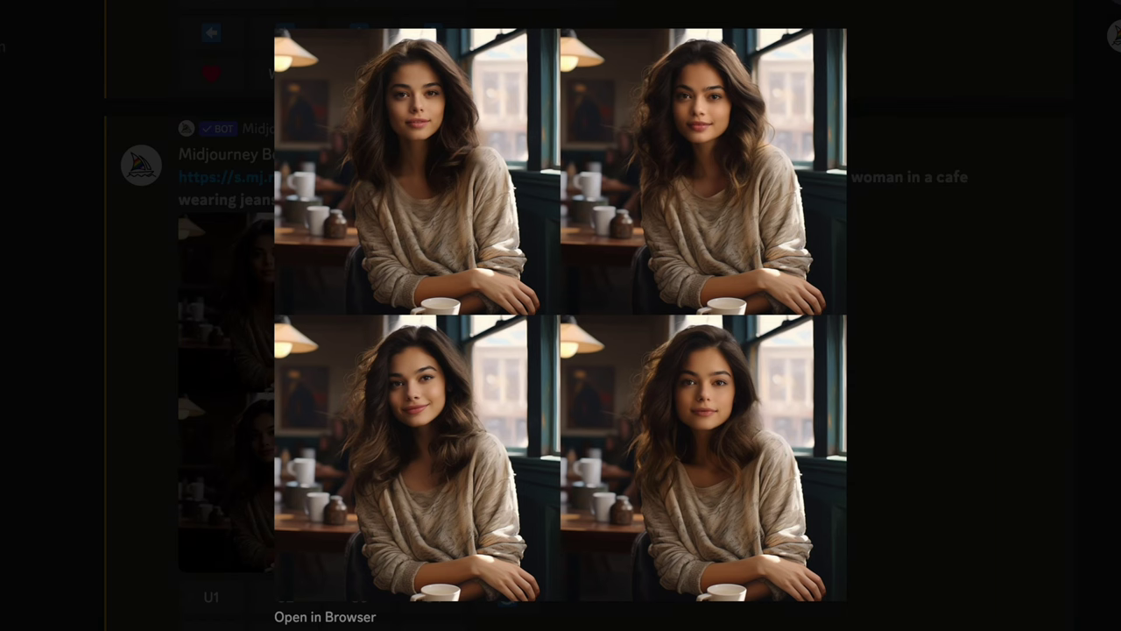
{"action": "key", "text": "Escape"}
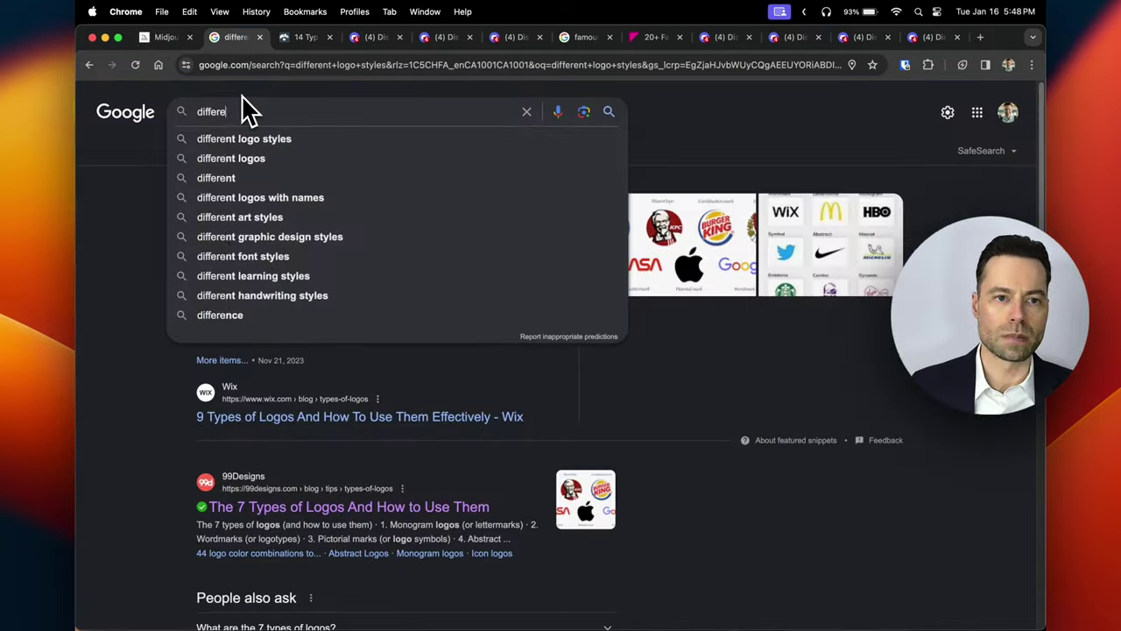
- Search the web for different logo styles and look through the Visme article on types of logos
{"action": "type", "text": "nt lo"}
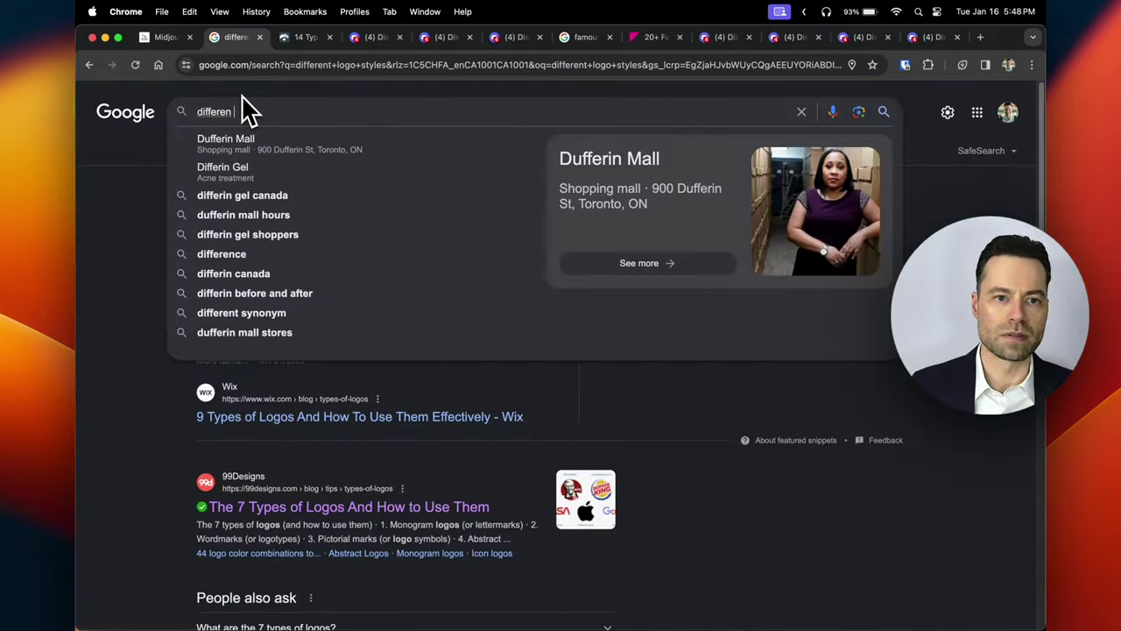
{"action": "type", "text": "go s"}
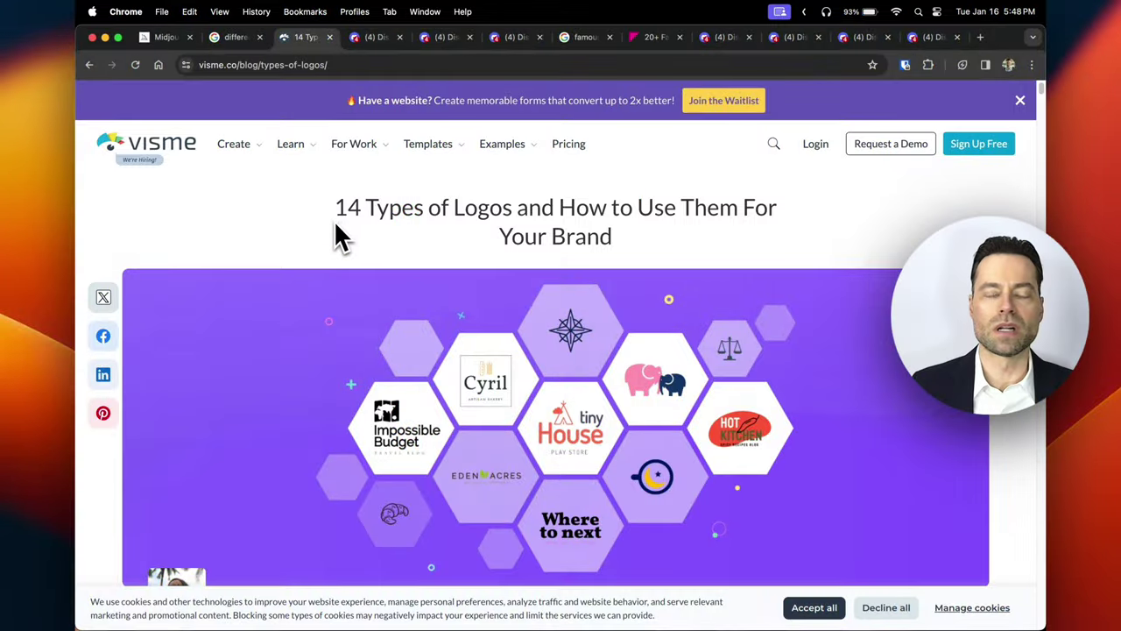
{"action": "scroll", "coordinate": [316, 225], "scroll_direction": "down", "scroll_amount": 5}
{"action": "scroll", "coordinate": [306, 227], "scroll_direction": "down", "scroll_amount": 6}
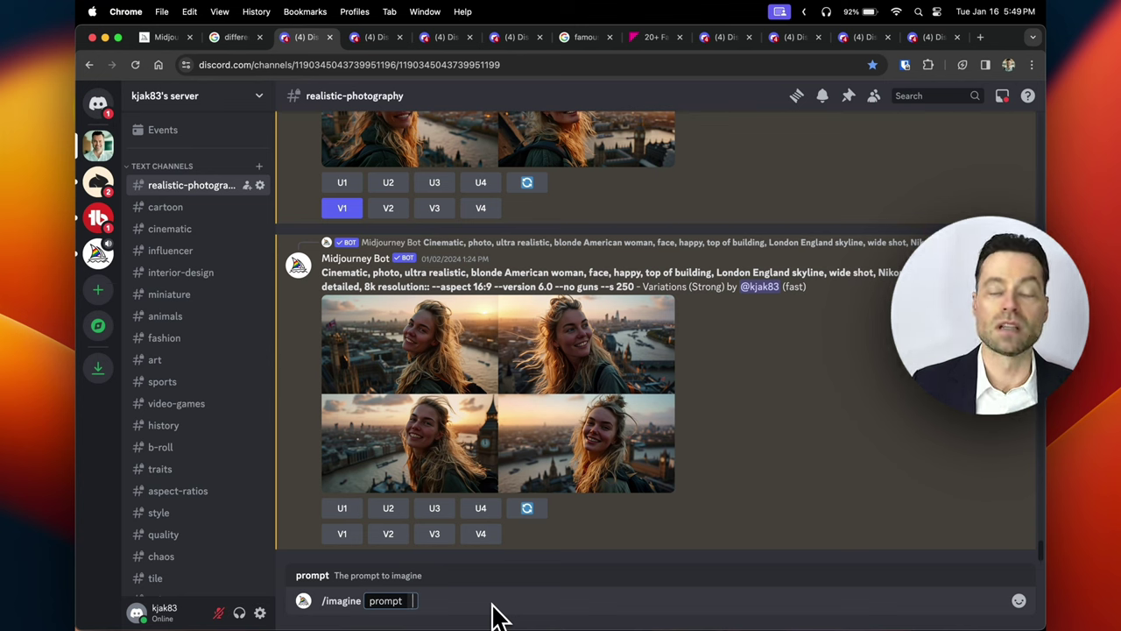
- Fill the /imagine prompt with: create a logo for a fictional soccer team called the "lion soccer club"
{"action": "type", "text": "create a logo for a fictional soccer team called the \"lion soccer club"}
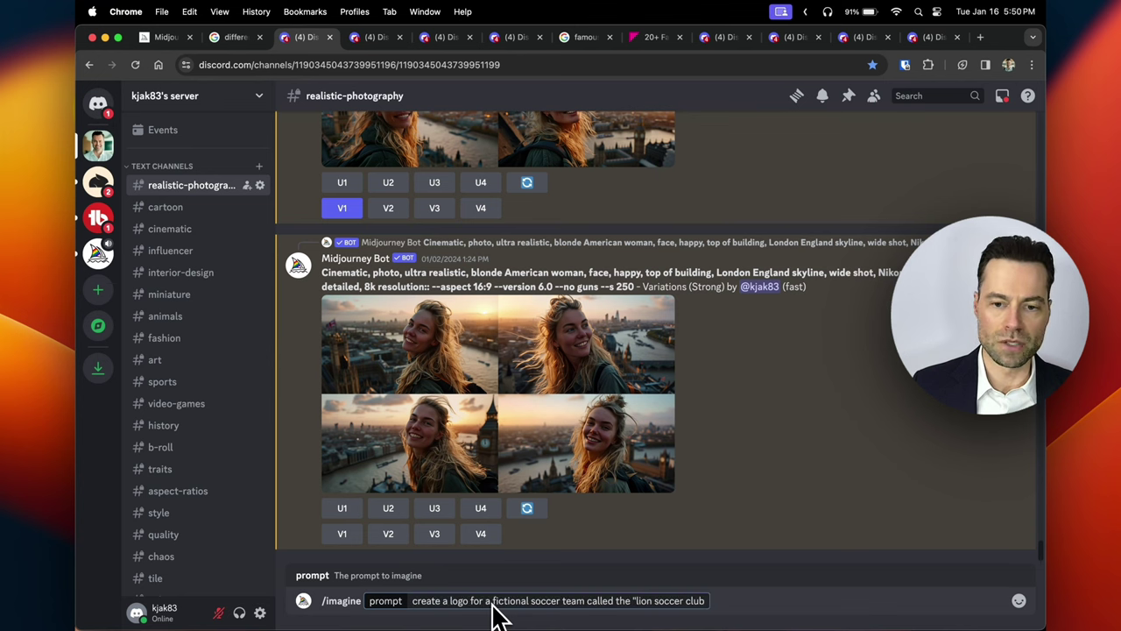
{"action": "type", "text": "\""}
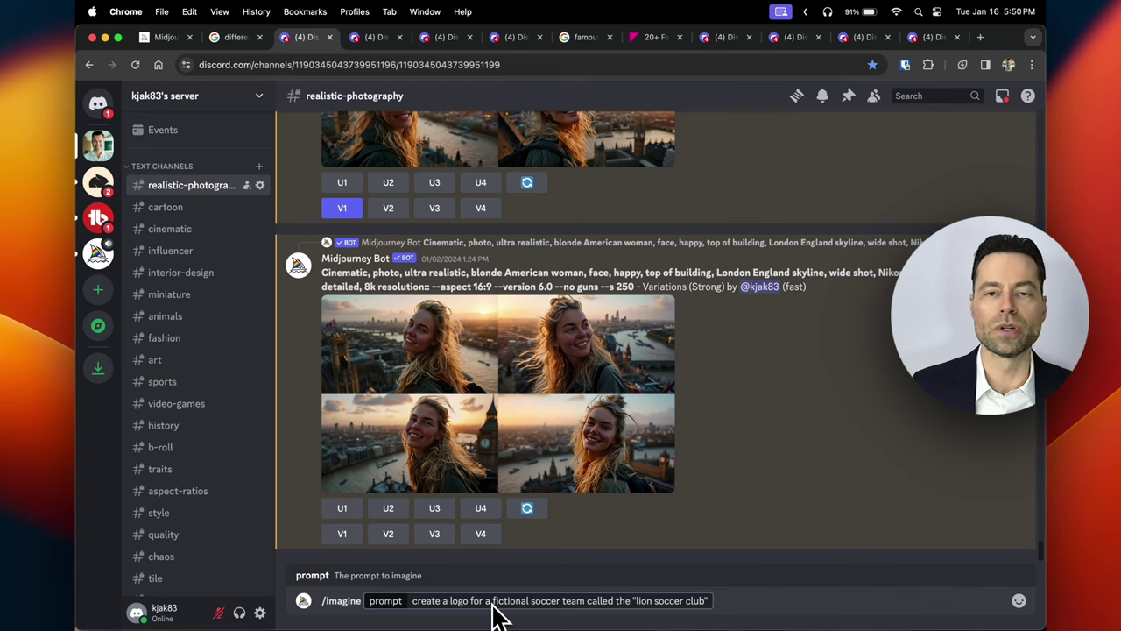
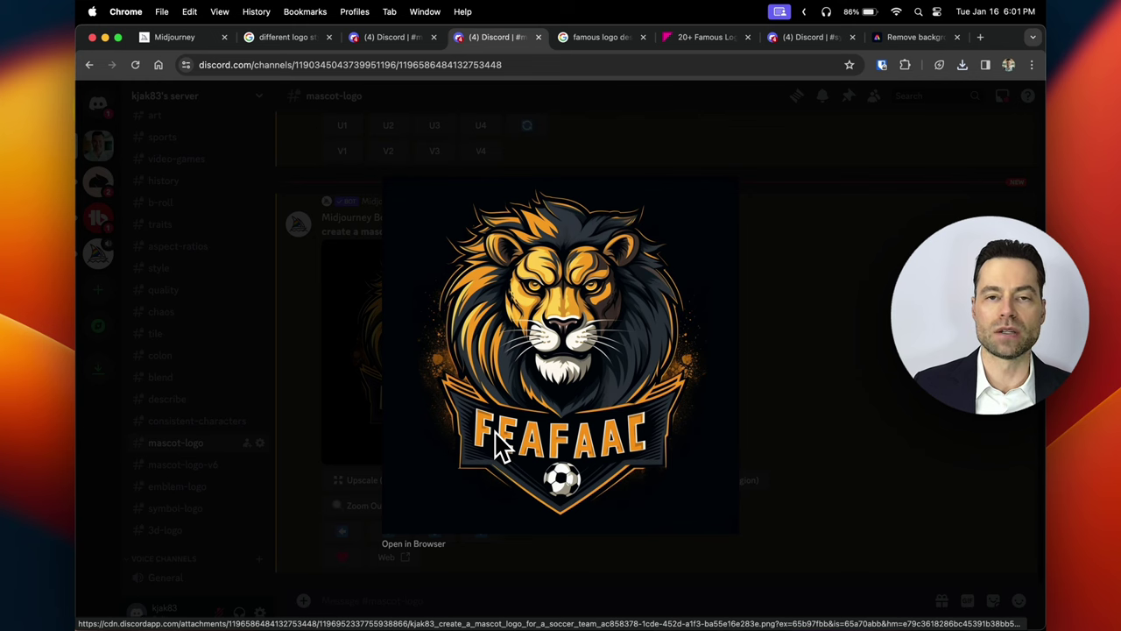
- Switch to Canva and create a new 1024 × 1024 px design from the lion mascot image MJ Lion Canva.webp
{"action": "key", "text": "Escape"}
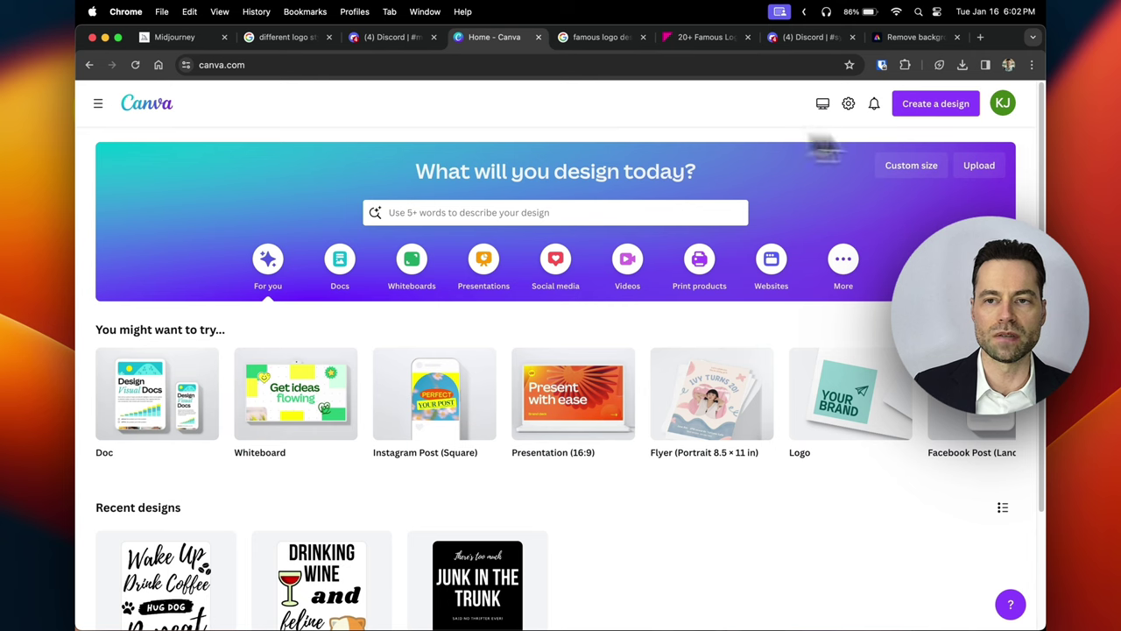
{"action": "left_click", "coordinate": [943, 104]}
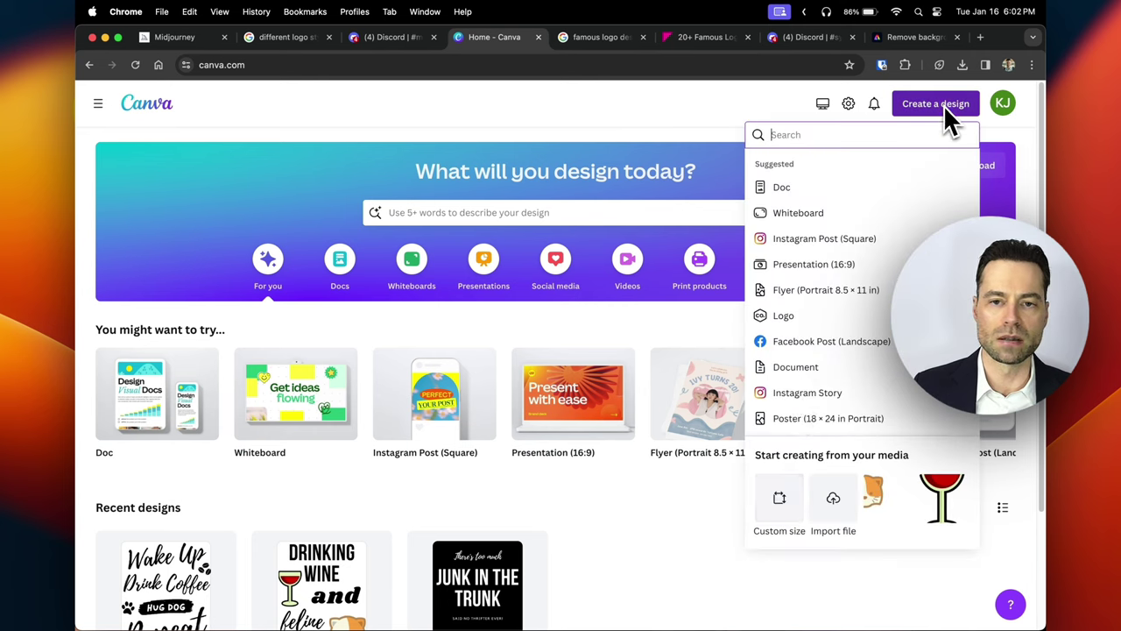
{"action": "key", "text": "super+v"}
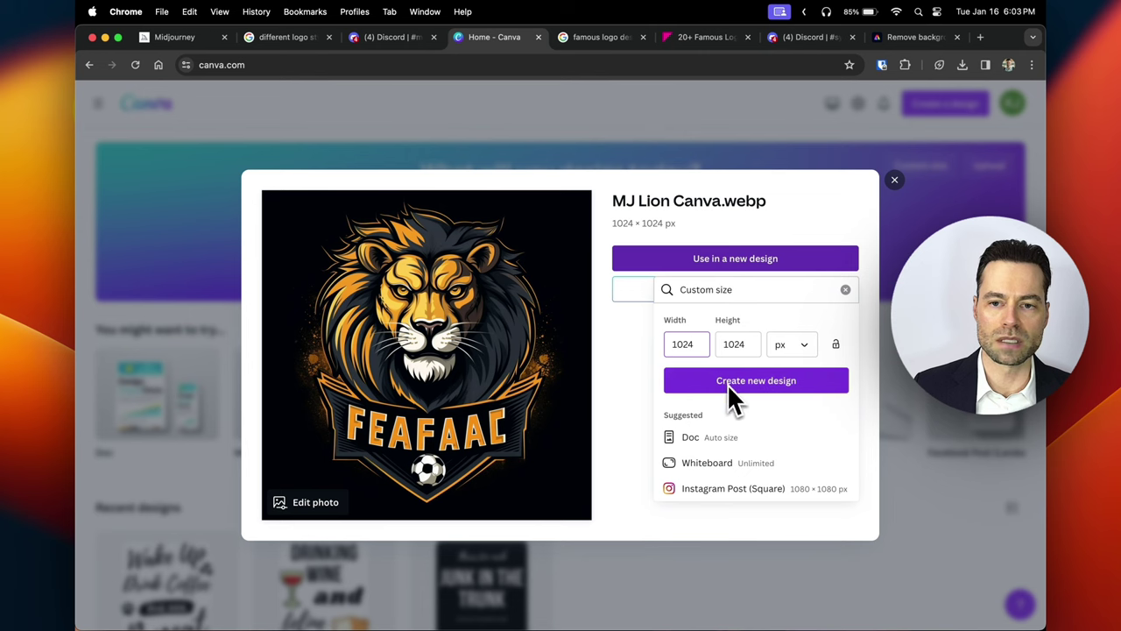
{"action": "left_click", "coordinate": [758, 383]}
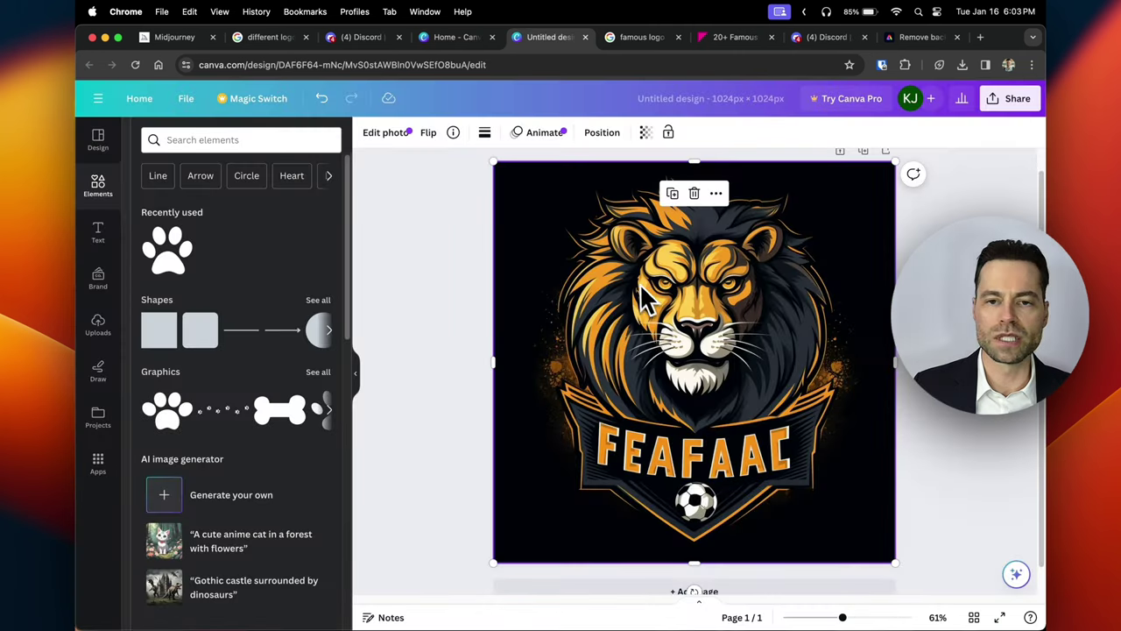
- Add the green WORKOUT text style to the lion logo and scale it down to font size 131 over the banner
{"action": "left_click", "coordinate": [99, 145]}
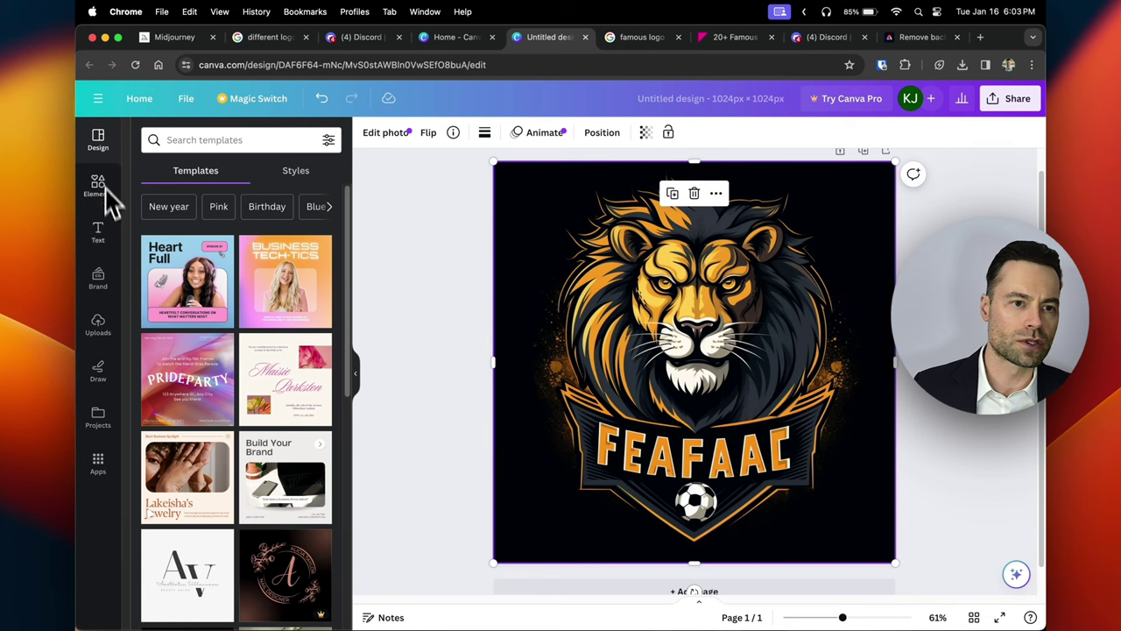
{"action": "left_click", "coordinate": [100, 234]}
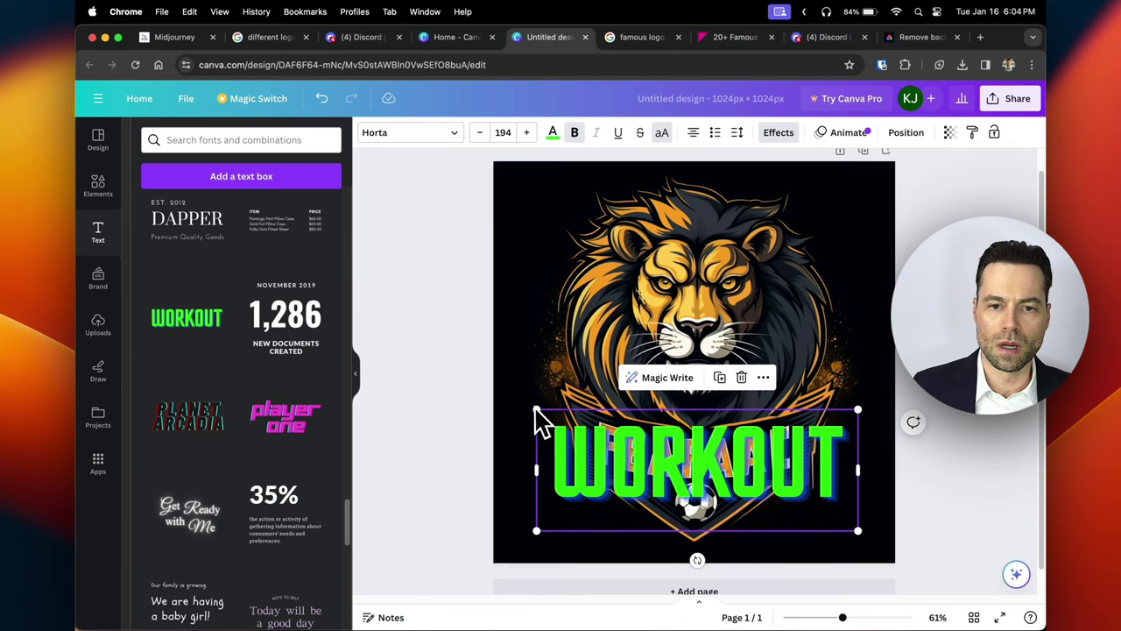
{"action": "left_click_drag", "start_coordinate": [537, 411], "coordinate": [611, 515]}
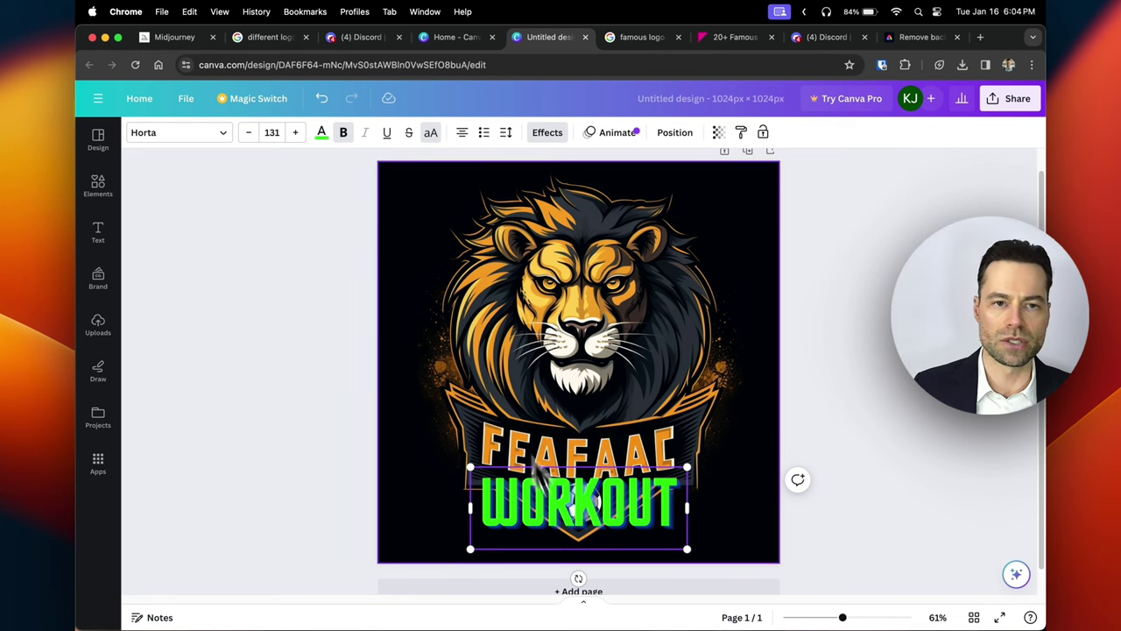
- Recolor the WORKOUT text with the orange sampled from the banner lettering and move it above the banner
{"action": "left_click", "coordinate": [321, 133]}
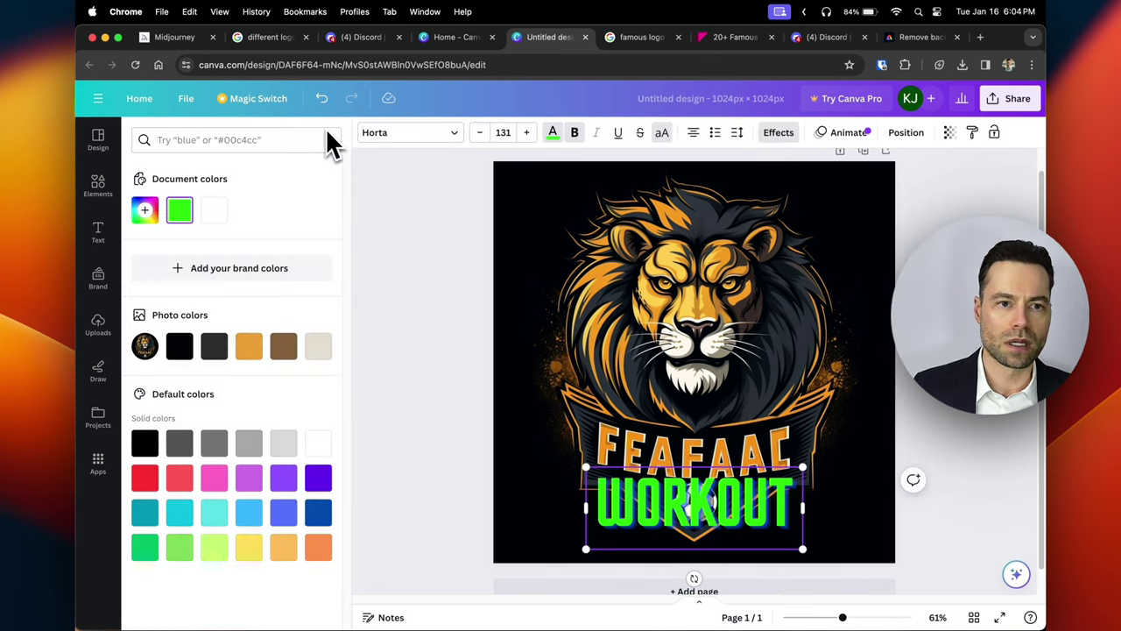
{"action": "left_click", "coordinate": [143, 212]}
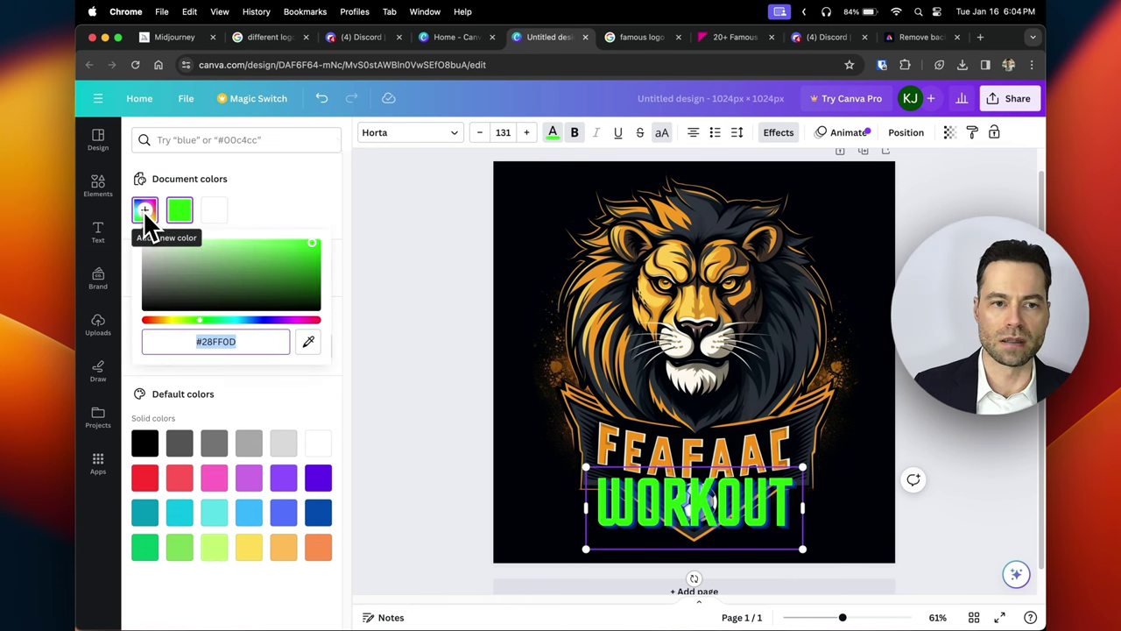
{"action": "left_click", "coordinate": [308, 341]}
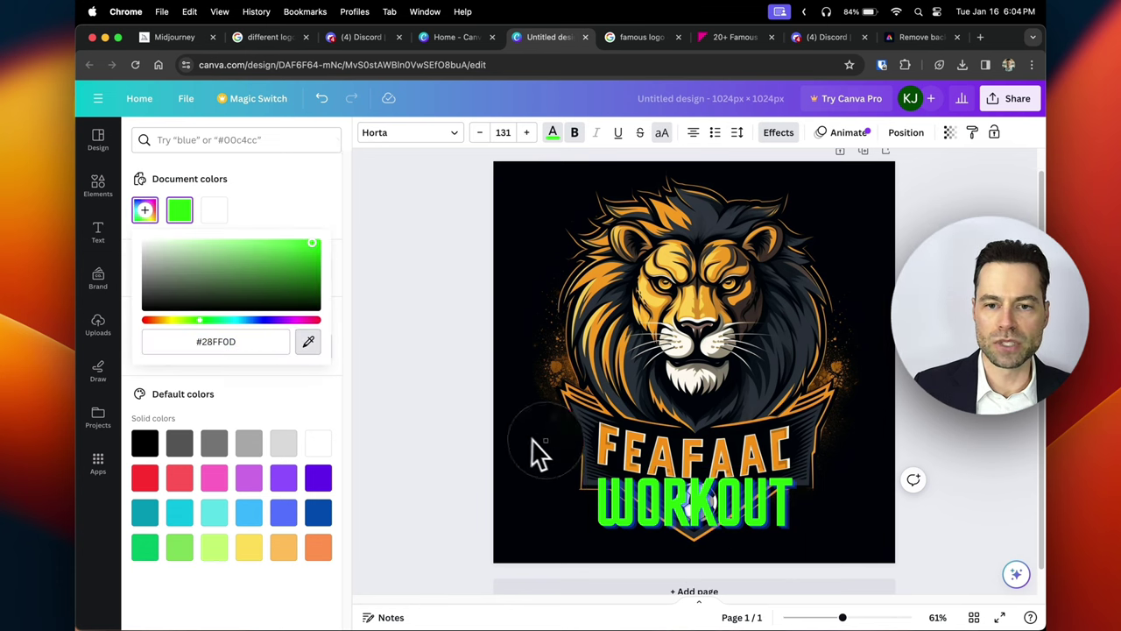
{"action": "left_click", "coordinate": [608, 464]}
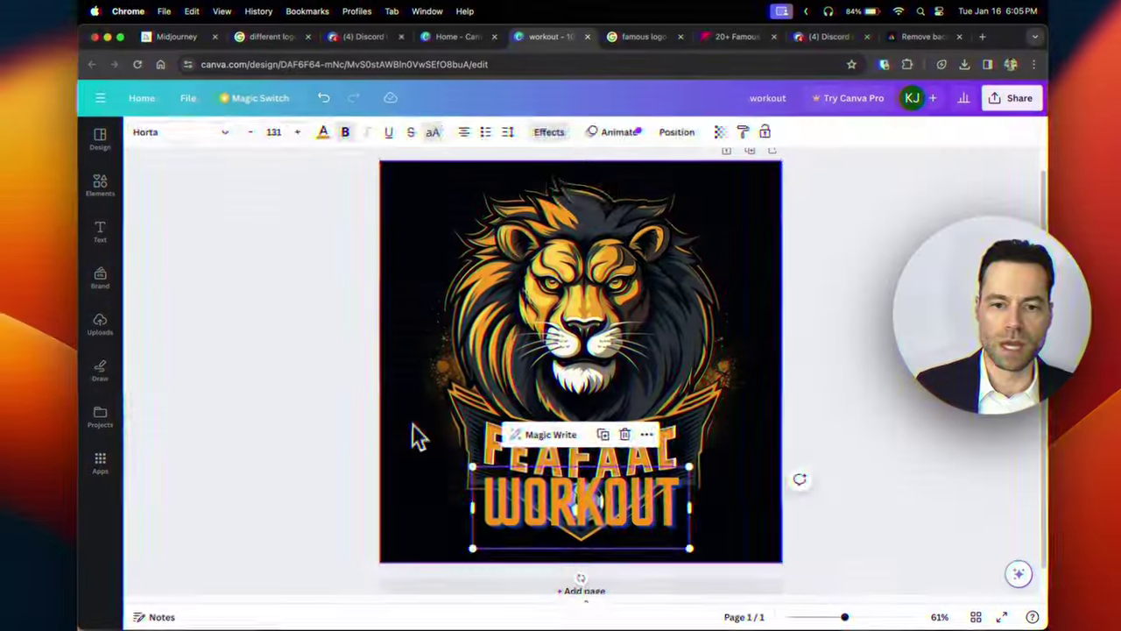
{"action": "left_click", "coordinate": [418, 436]}
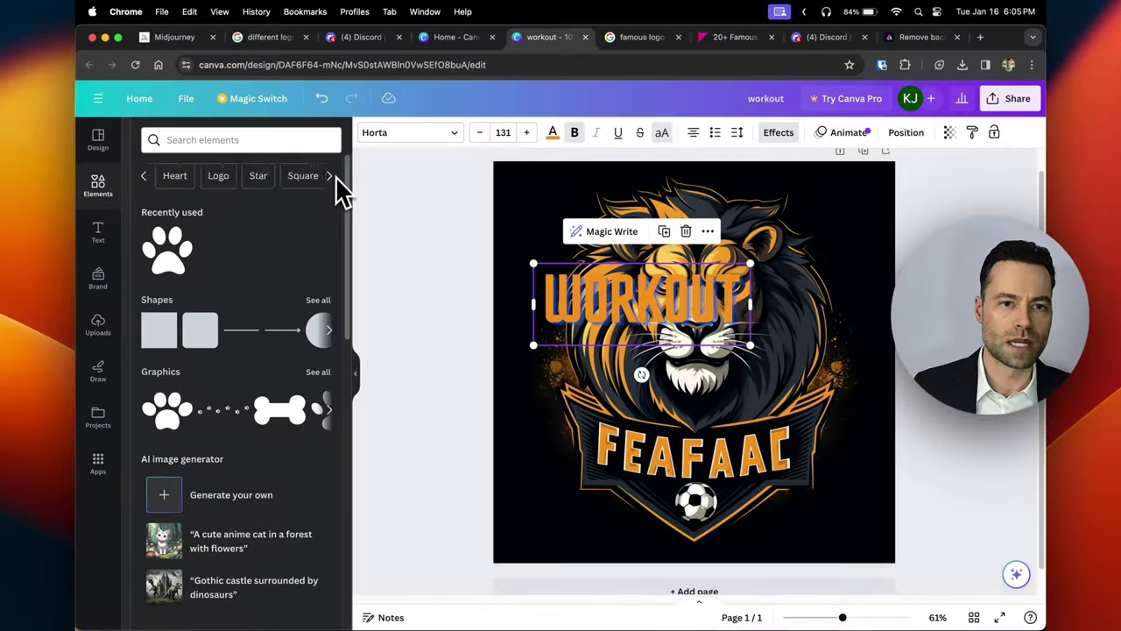
- Find rectangle elements, place a rectangle shape over the banner and fill it with the photo's black
{"action": "left_click", "coordinate": [335, 176]}
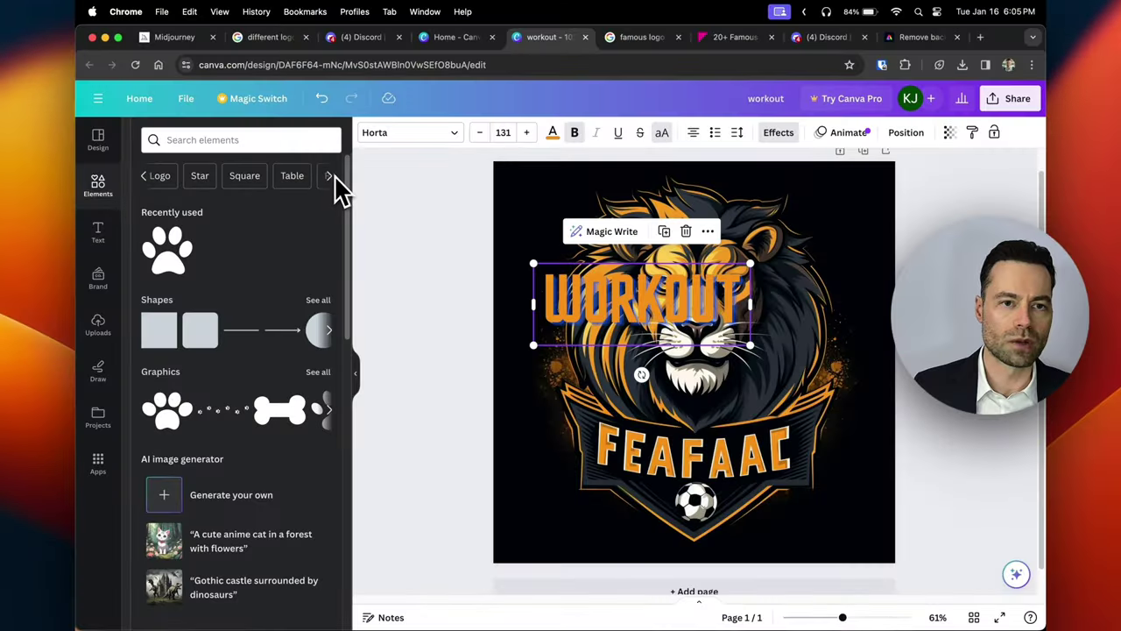
{"action": "left_click", "coordinate": [281, 183]}
{"action": "left_click_drag", "start_coordinate": [159, 274], "coordinate": [573, 443]}
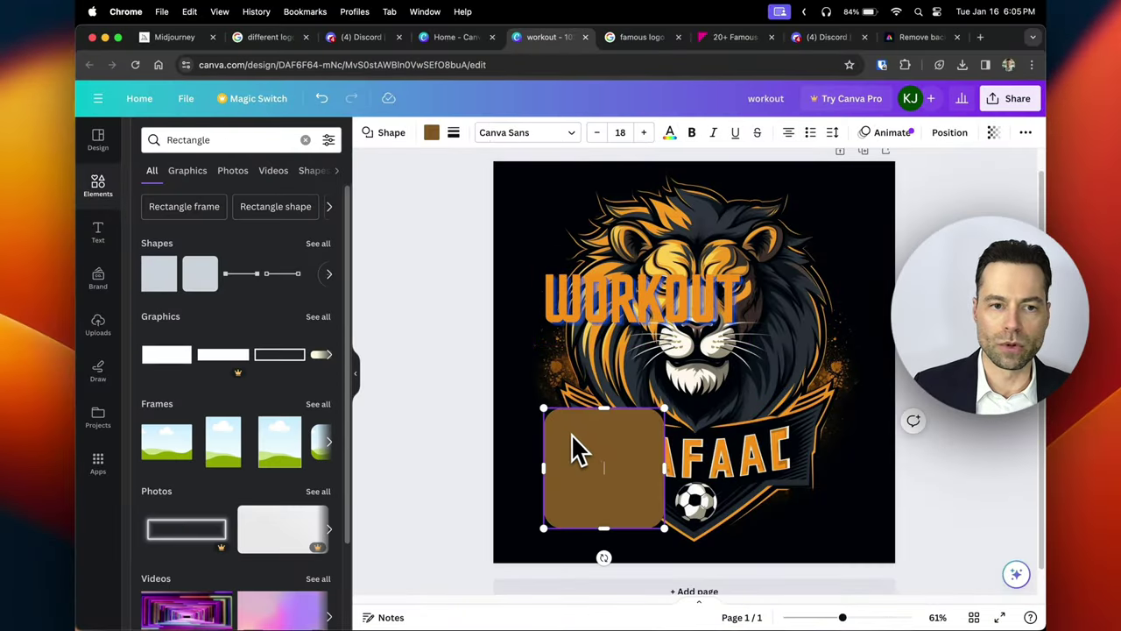
{"action": "left_click", "coordinate": [431, 132]}
{"action": "left_click", "coordinate": [181, 345]}
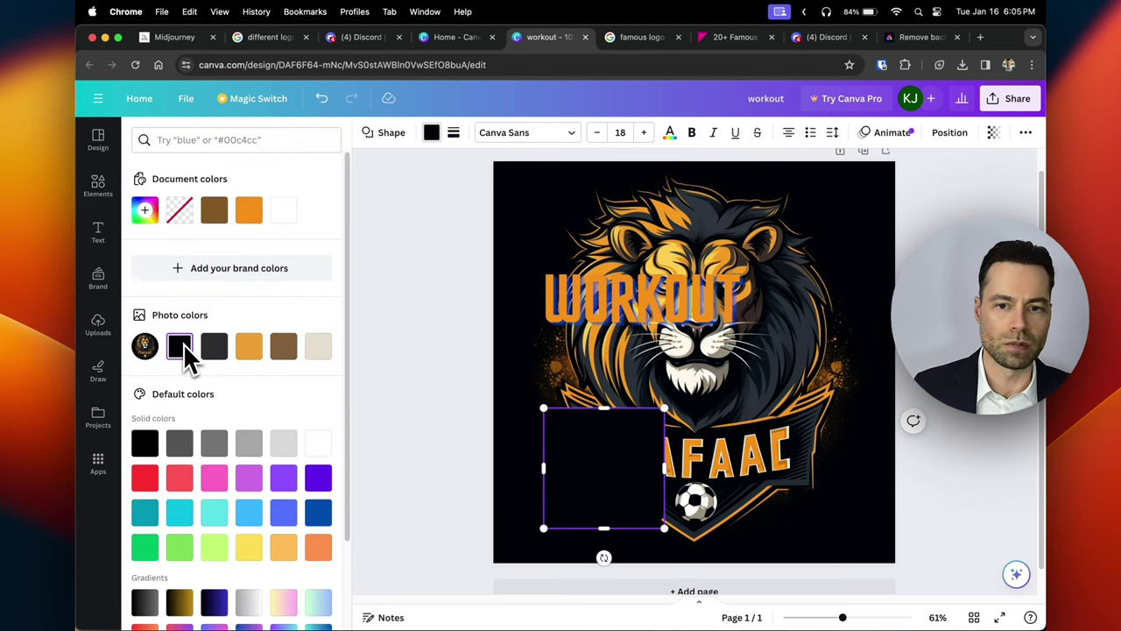
- Resize the black rectangle so that it covers the FEAFAAC lettering inside the banner above the soccer ball
{"action": "left_click_drag", "start_coordinate": [664, 468], "coordinate": [825, 468]}
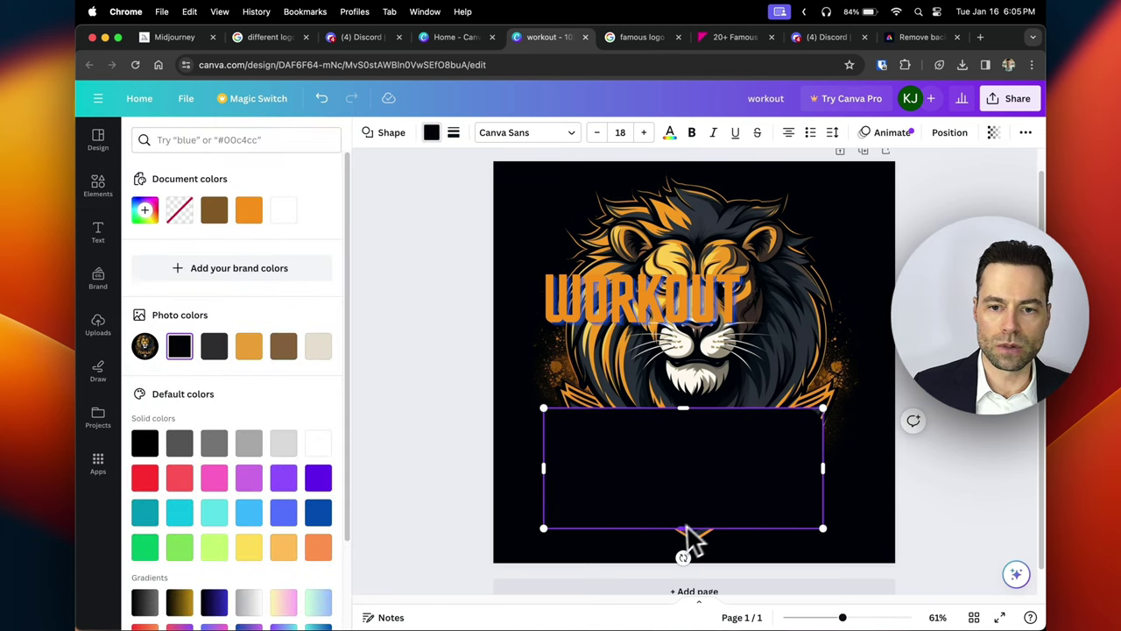
{"action": "left_click_drag", "start_coordinate": [685, 528], "coordinate": [688, 470]}
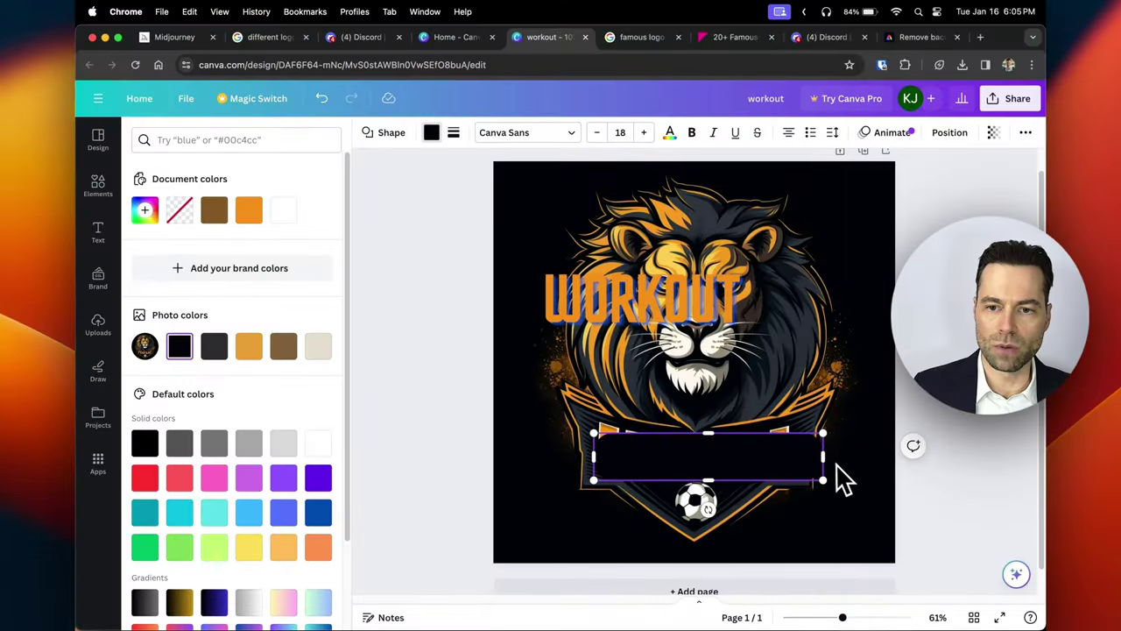
{"action": "left_click_drag", "start_coordinate": [823, 465], "coordinate": [809, 468]}
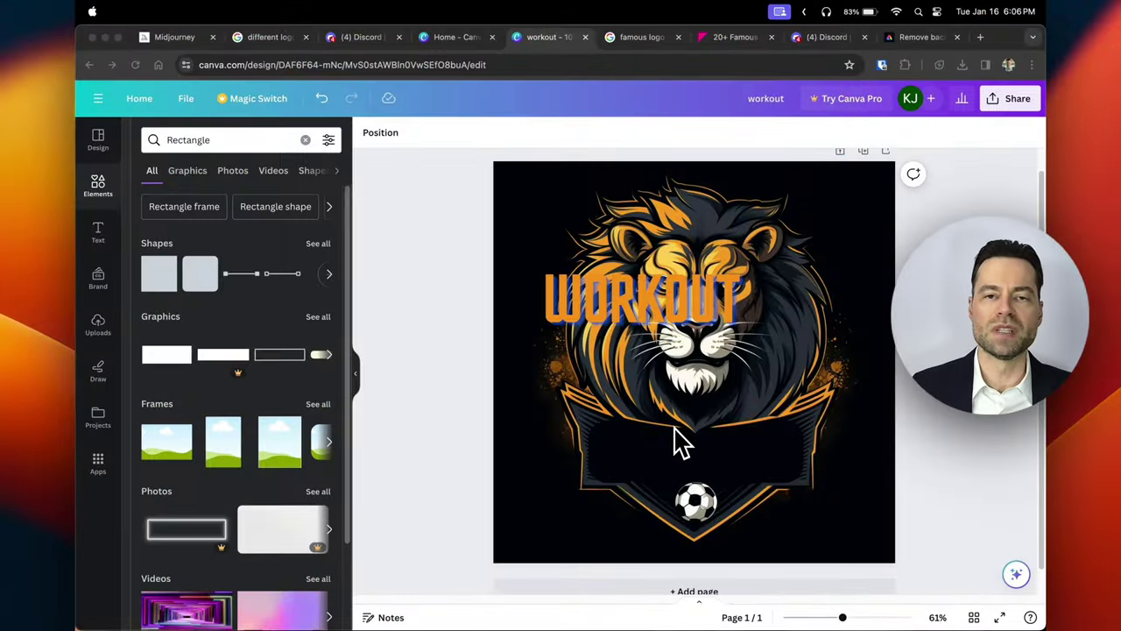
- Replace the WORKOUT text with "LION SOCCER CLUB", reduce its font size and place it on one line across the blank banner
{"action": "left_click", "coordinate": [650, 292]}
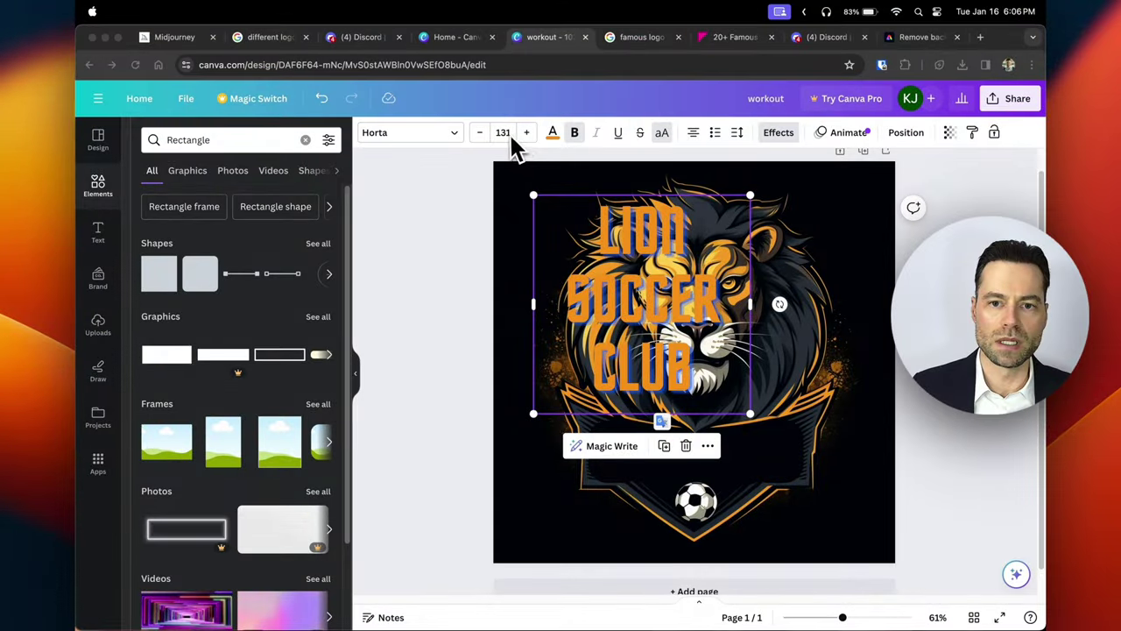
{"action": "left_click", "coordinate": [504, 132]}
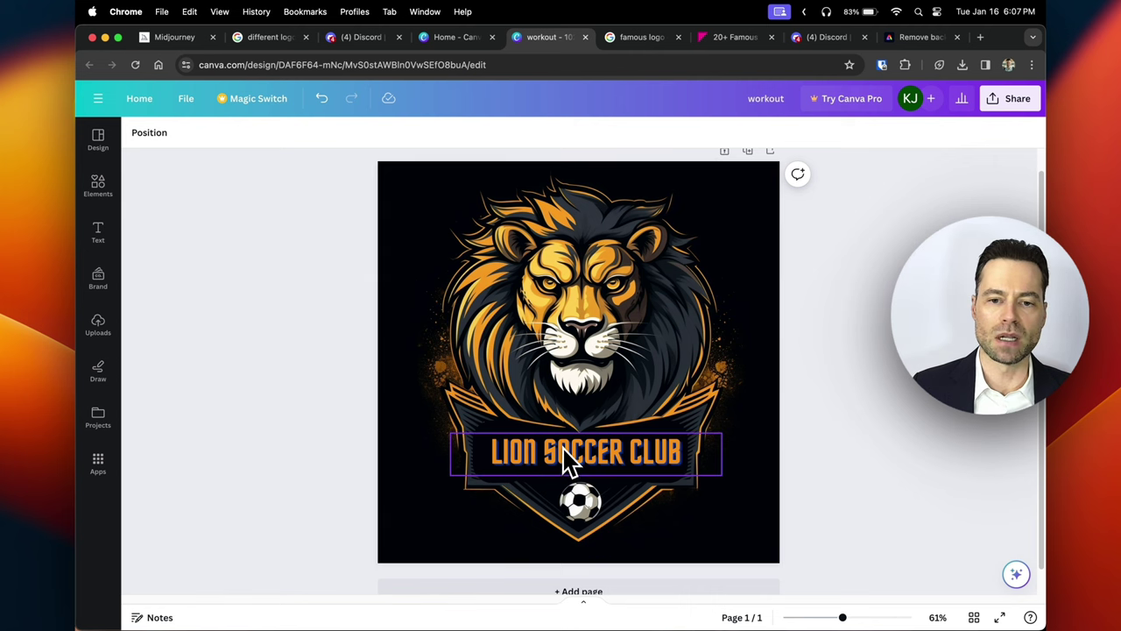
{"action": "left_click", "coordinate": [761, 377]}
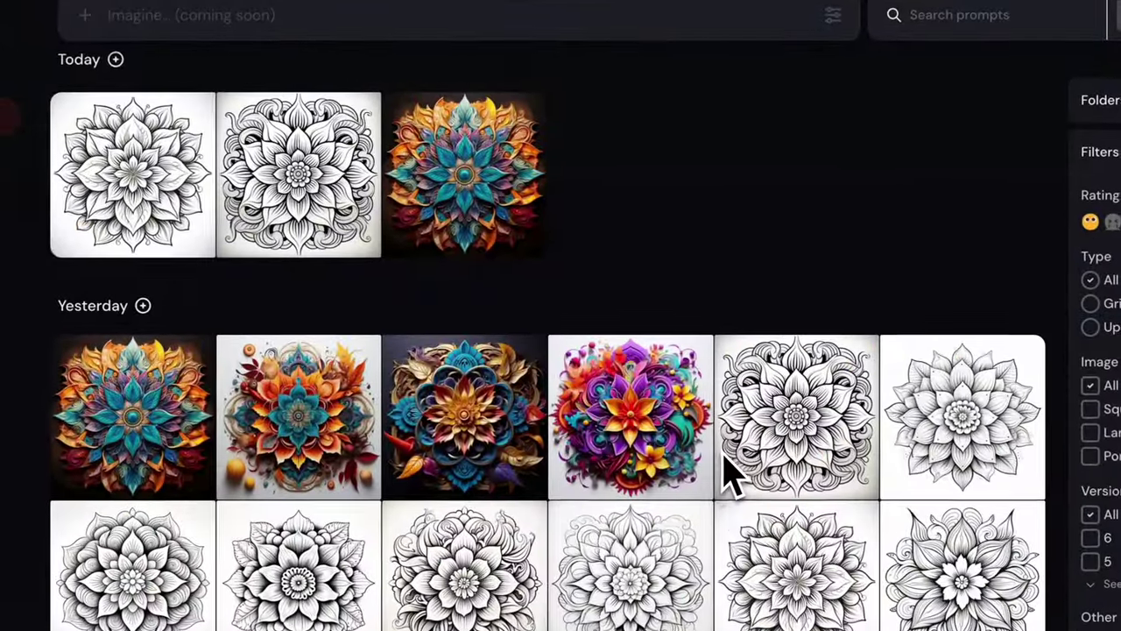
- Look through the mandala and other coloring page images in the Midjourney My Images gallery
{"action": "scroll", "coordinate": [732, 477], "scroll_direction": "down", "scroll_amount": 1}
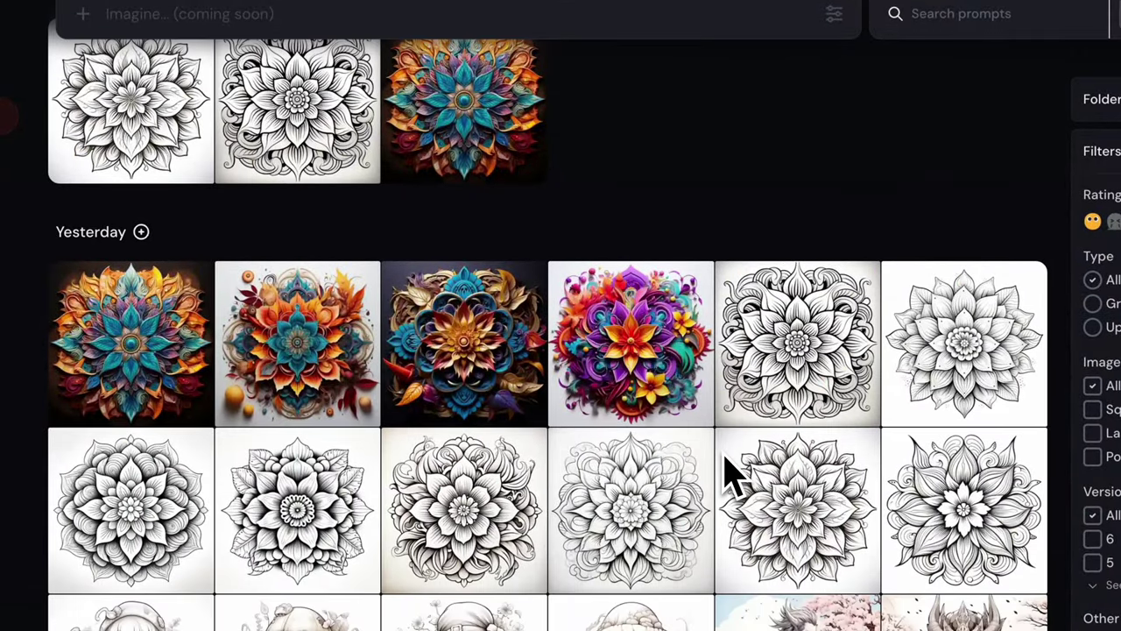
{"action": "scroll", "coordinate": [731, 478], "scroll_direction": "down", "scroll_amount": 1}
{"action": "scroll", "coordinate": [732, 477], "scroll_direction": "down", "scroll_amount": 4}
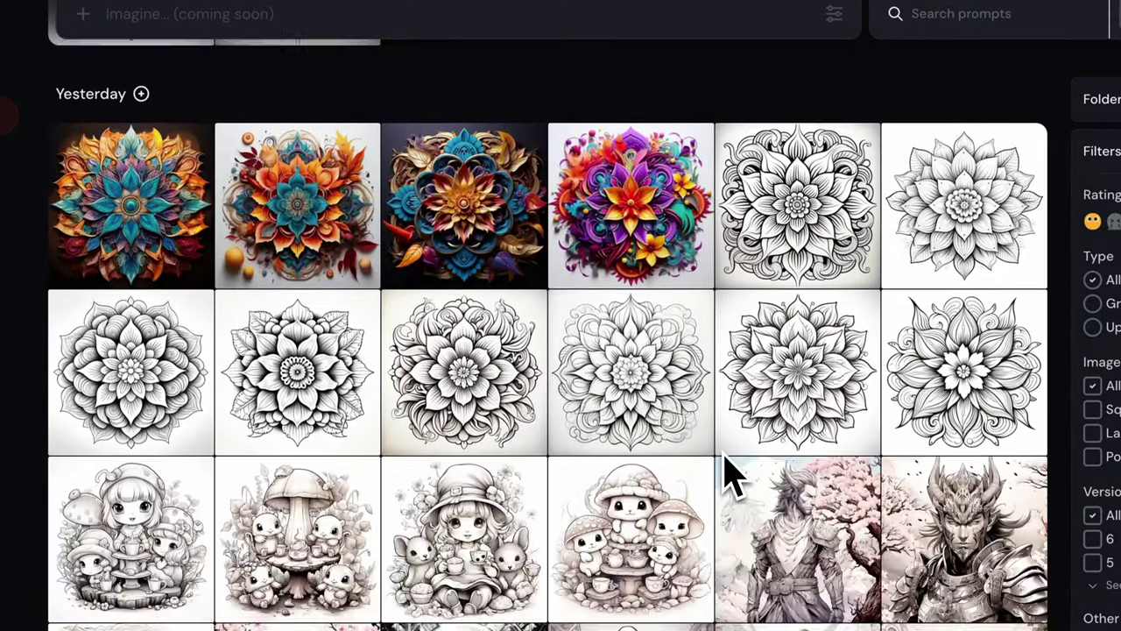
{"action": "scroll", "coordinate": [732, 477], "scroll_direction": "down", "scroll_amount": 2}
{"action": "left_click", "coordinate": [523, 506]}
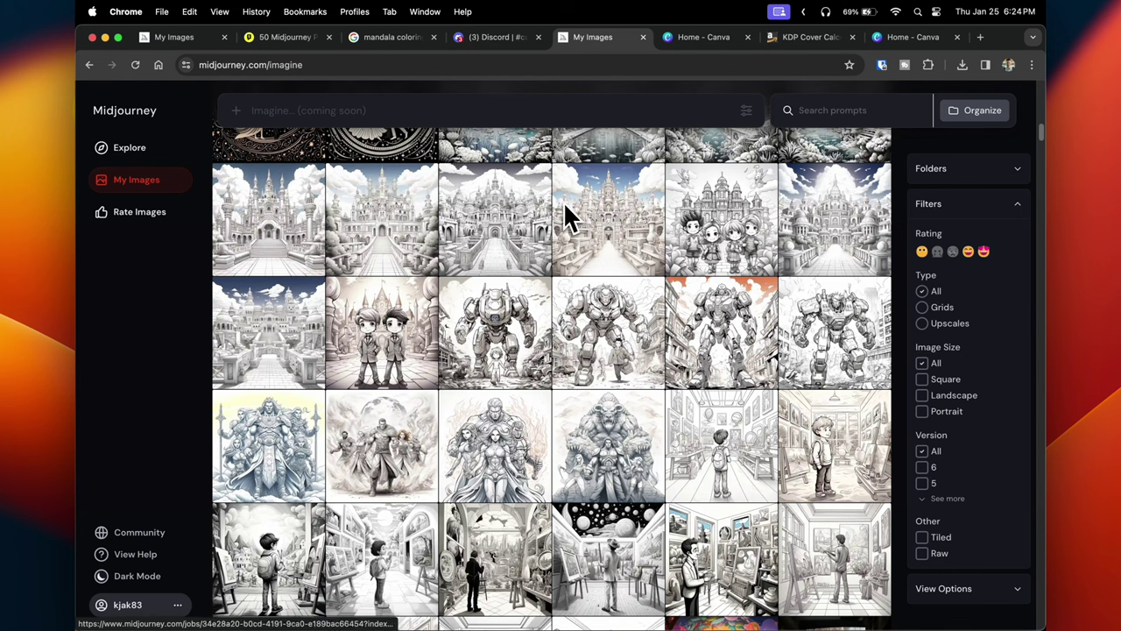
- Look through the article with 50 Midjourney prompts for coloring book pages and the Google image results for "mandala coloring book"
{"action": "left_click", "coordinate": [296, 40]}
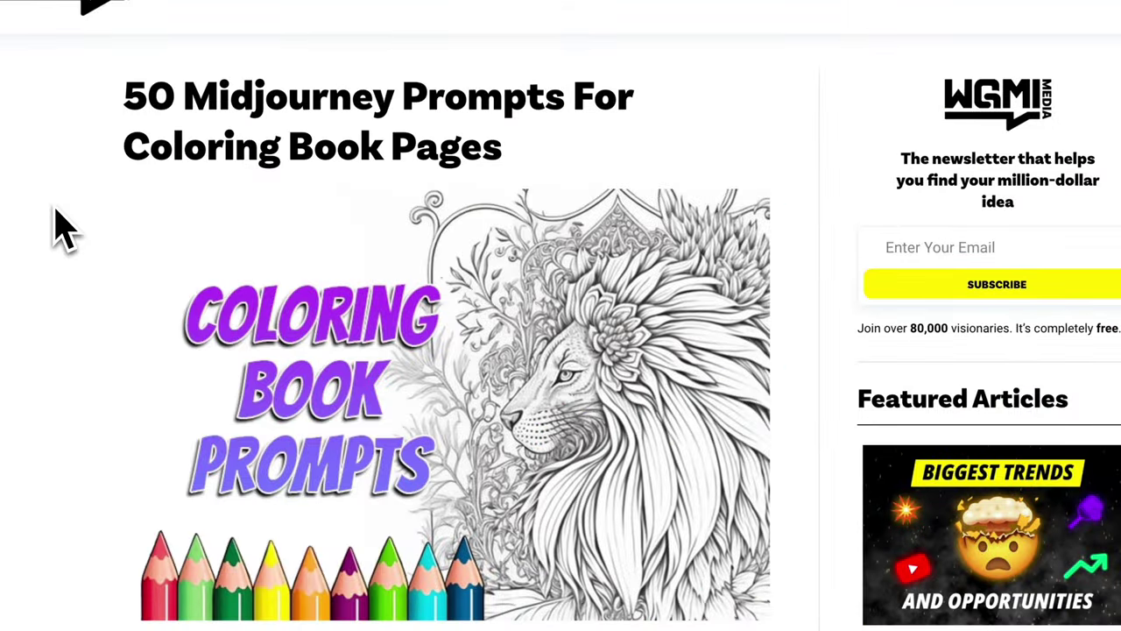
{"action": "scroll", "coordinate": [62, 230], "scroll_direction": "down", "scroll_amount": 10}
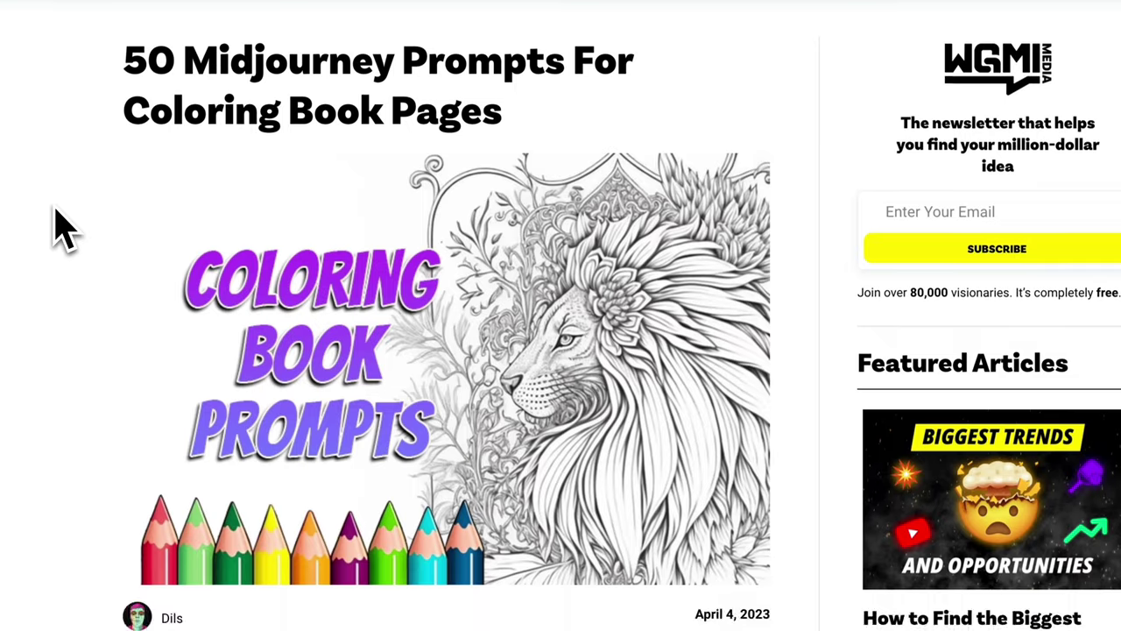
{"action": "scroll", "coordinate": [61, 230], "scroll_direction": "down", "scroll_amount": 5}
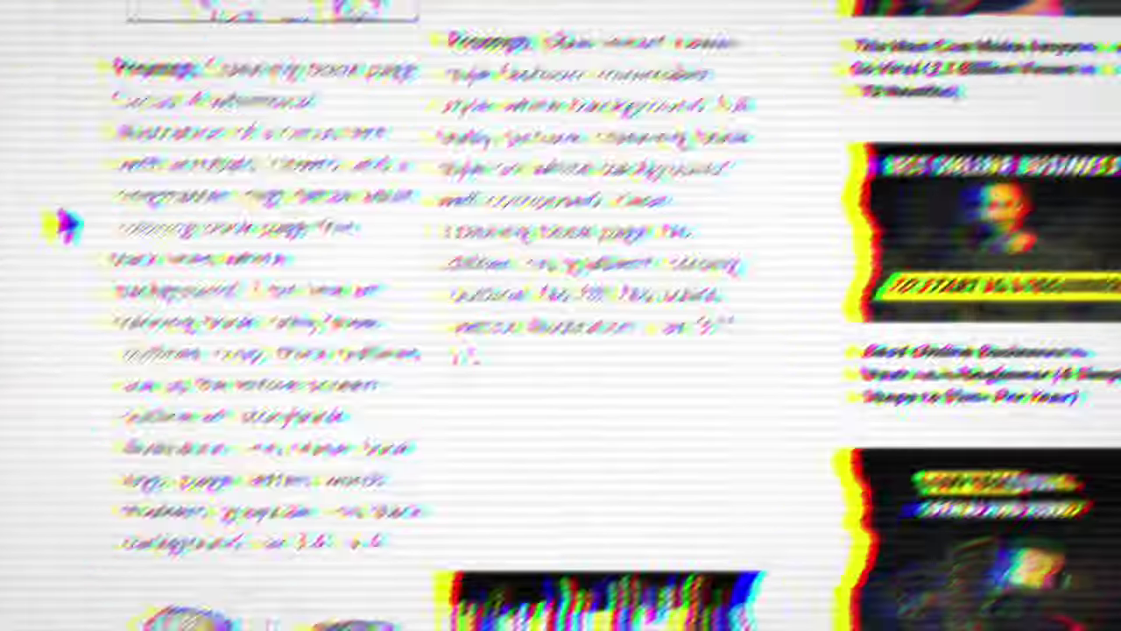
{"action": "scroll", "coordinate": [61, 228], "scroll_direction": "down", "scroll_amount": 10}
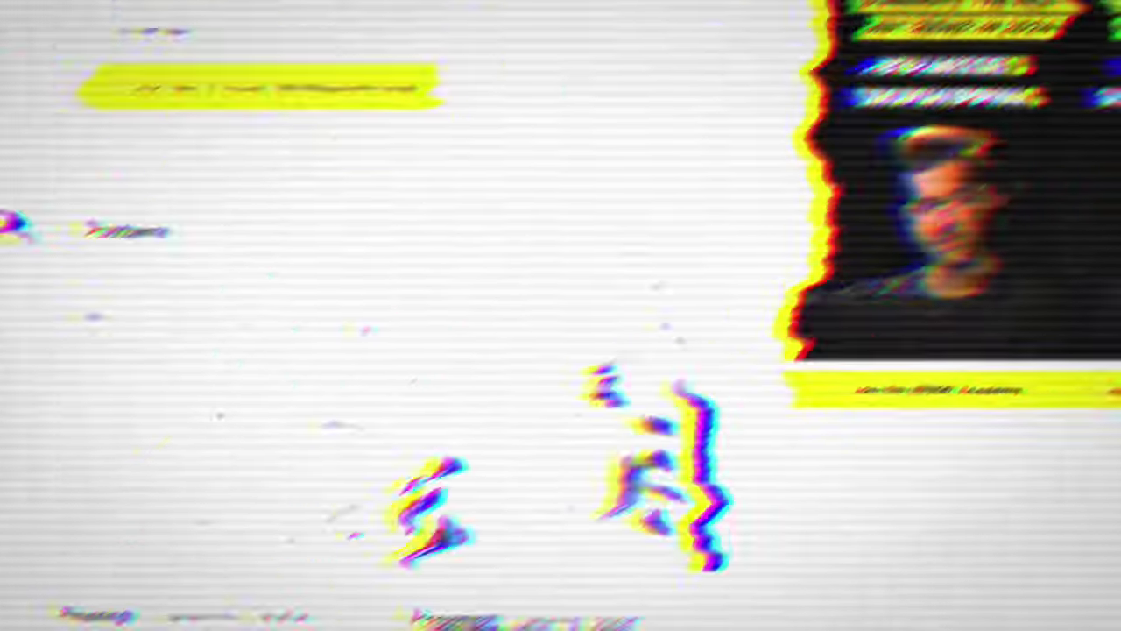
{"action": "scroll", "coordinate": [62, 230], "scroll_direction": "down", "scroll_amount": 10}
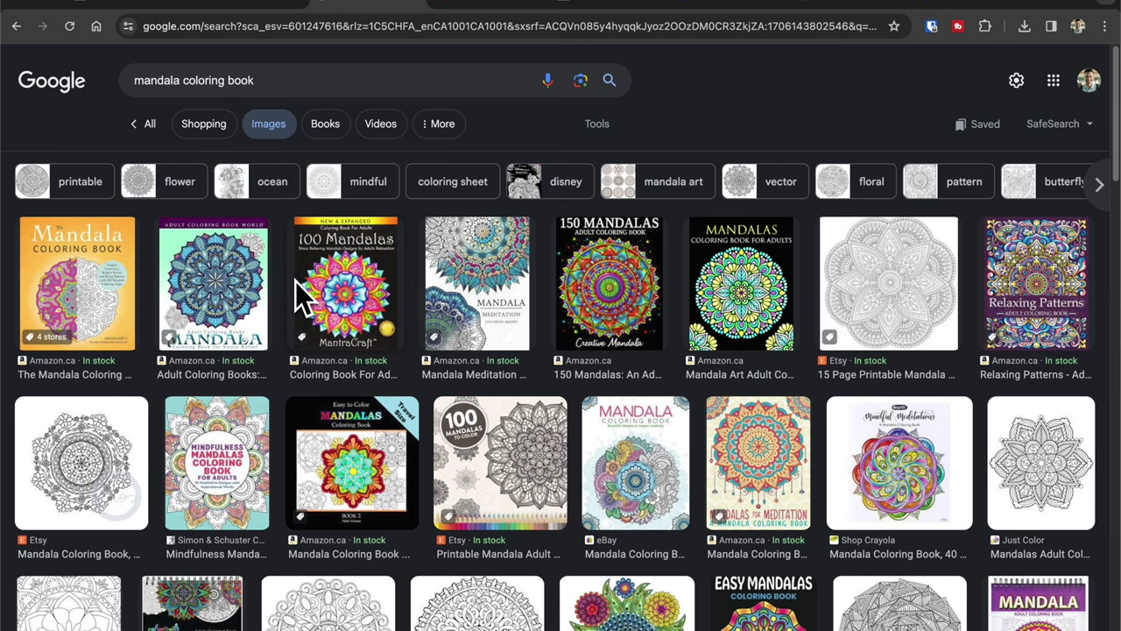
{"action": "scroll", "coordinate": [296, 281], "scroll_direction": "down", "scroll_amount": 10}
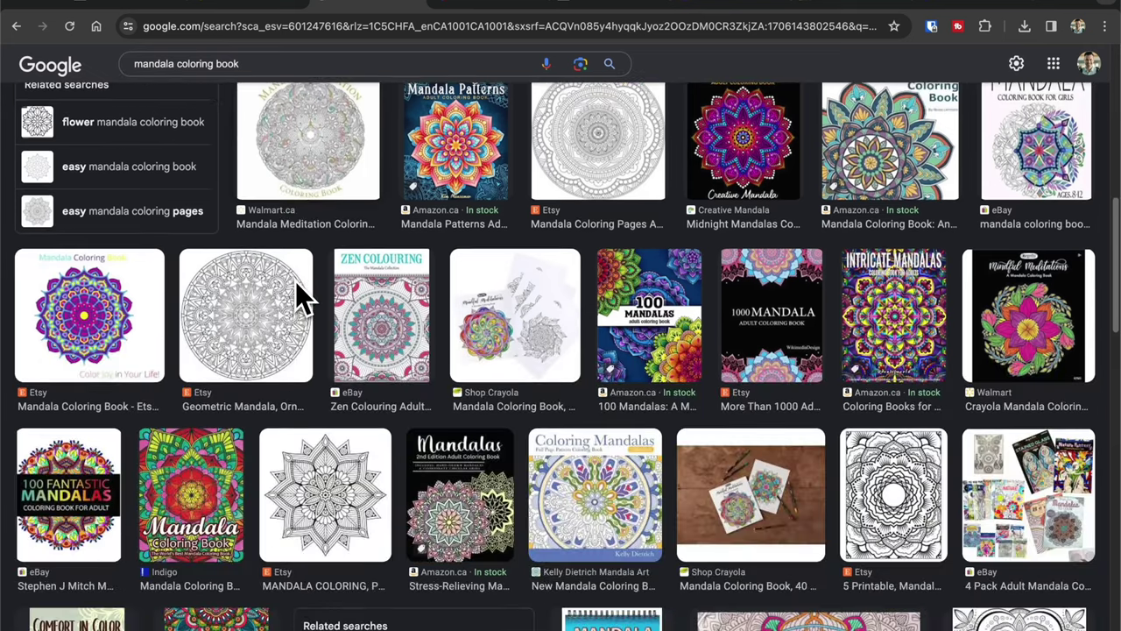
{"action": "scroll", "coordinate": [295, 281], "scroll_direction": "down", "scroll_amount": 3}
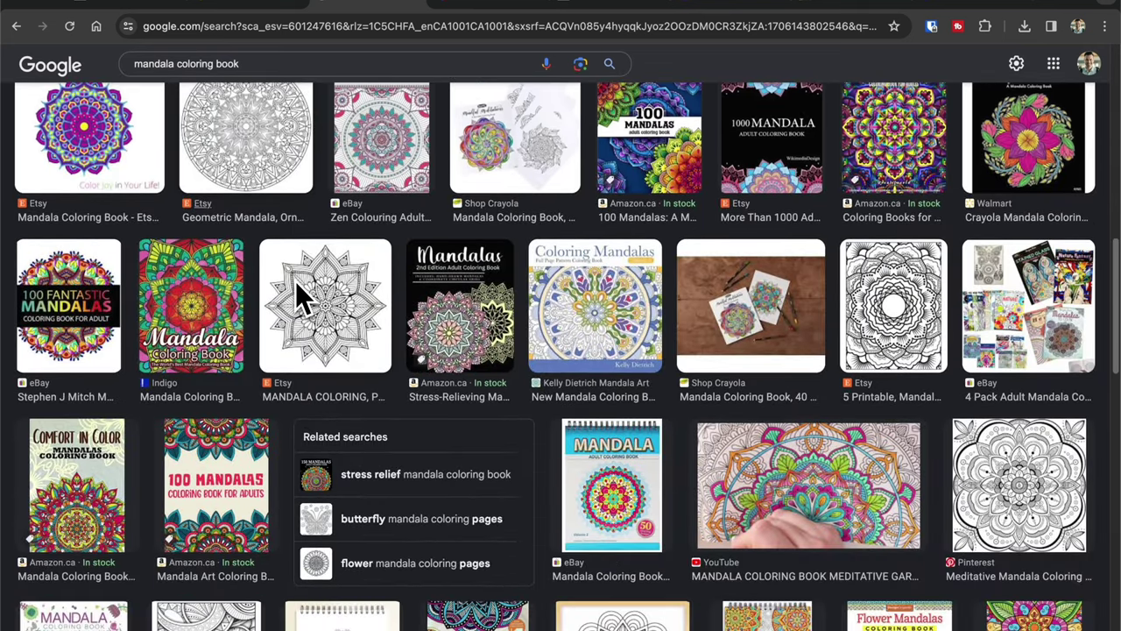
{"action": "scroll", "coordinate": [295, 281], "scroll_direction": "down", "scroll_amount": 5}
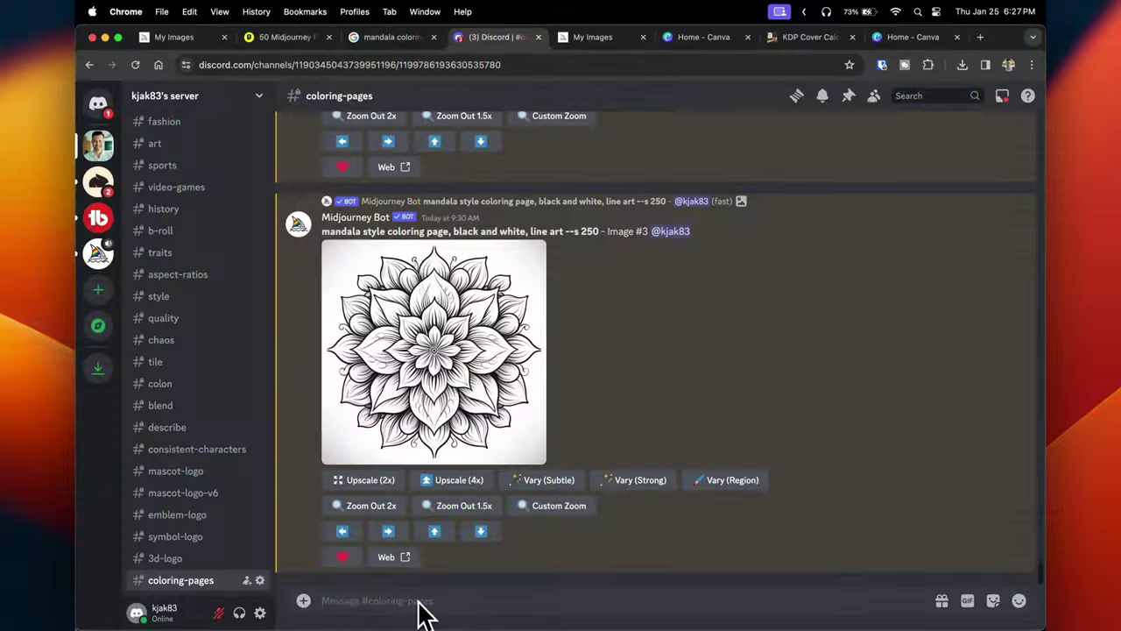
- In Discord's coloring-pages channel, fill the /imagine prompt with: mandala style coloring page, black and white, line art
{"action": "type", "text": "/im"}
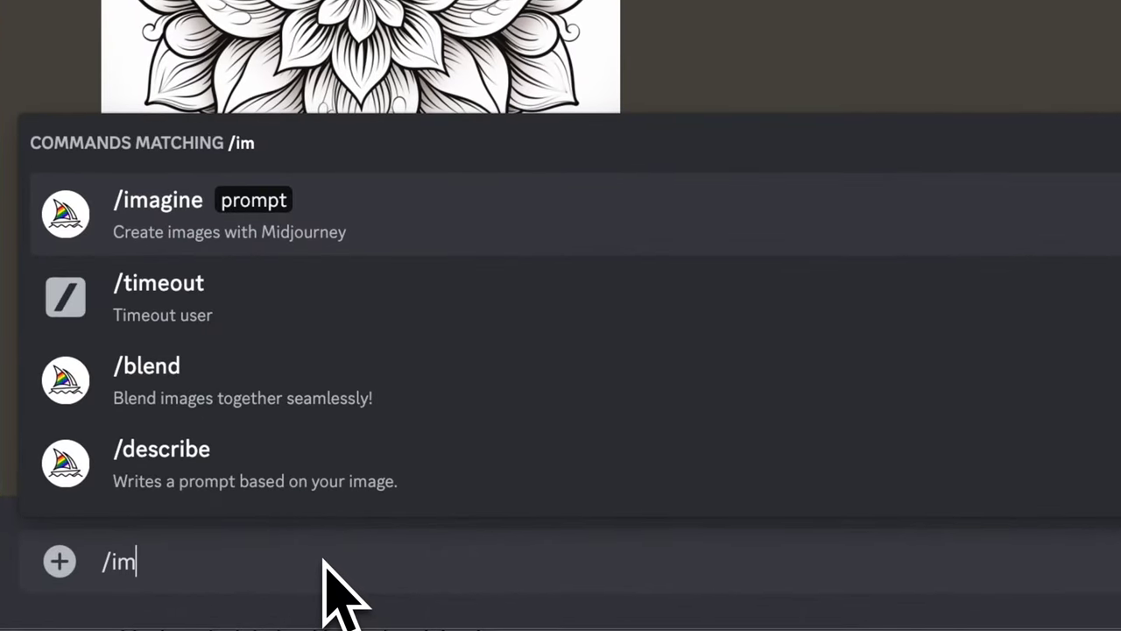
{"action": "key", "text": "Tab"}
{"action": "type", "text": "mandala style coloring"}
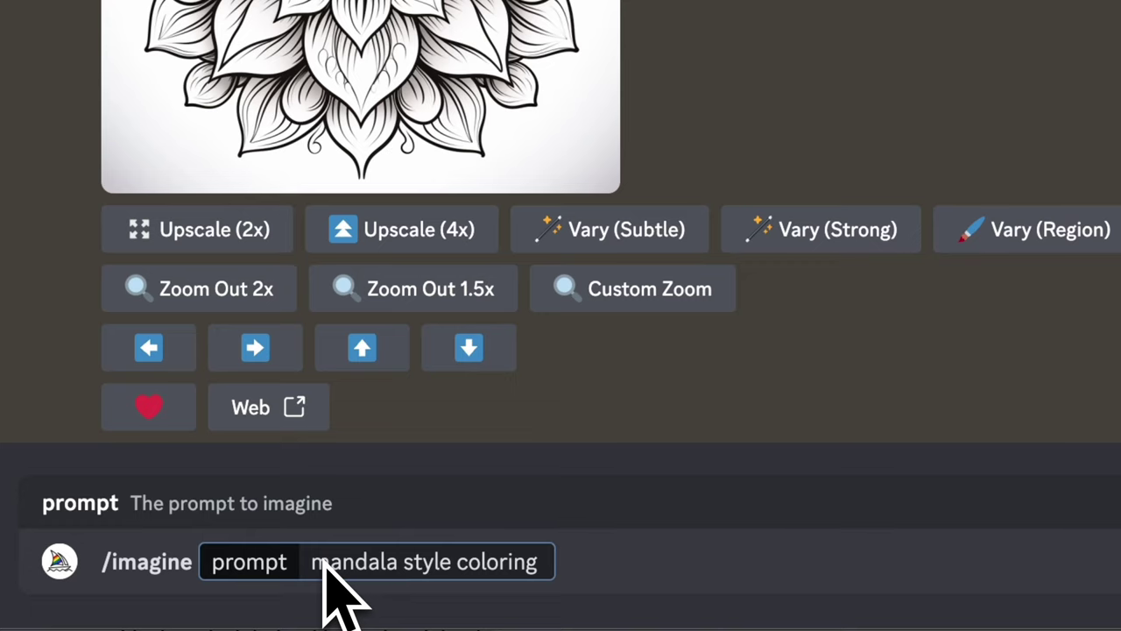
{"action": "type", "text": "page, black an"}
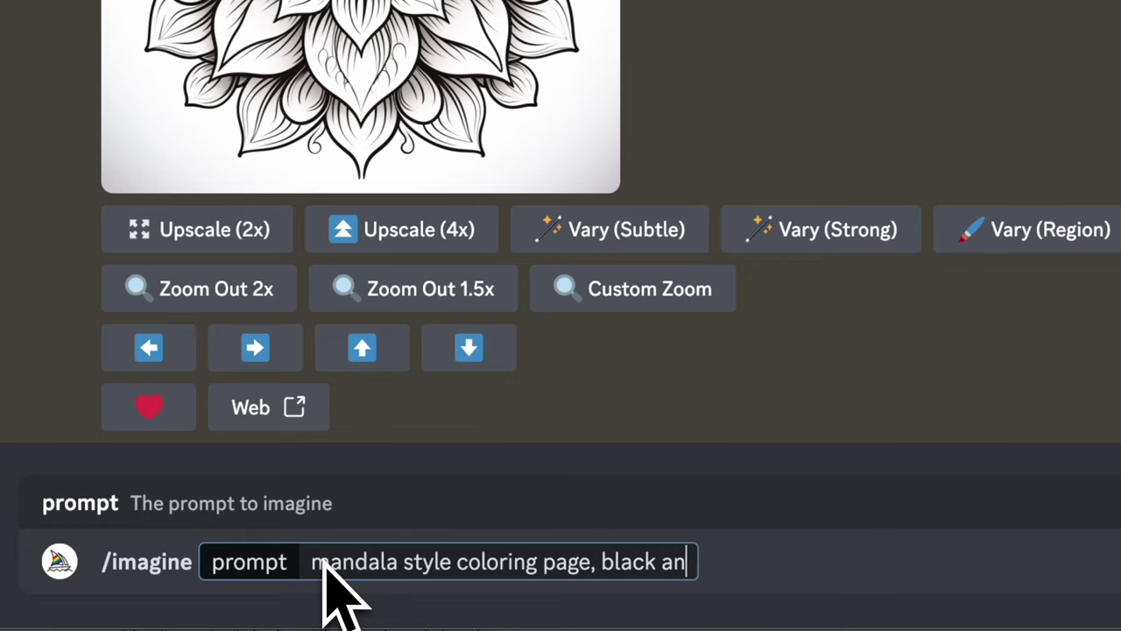
{"action": "type", "text": "d white, line"}
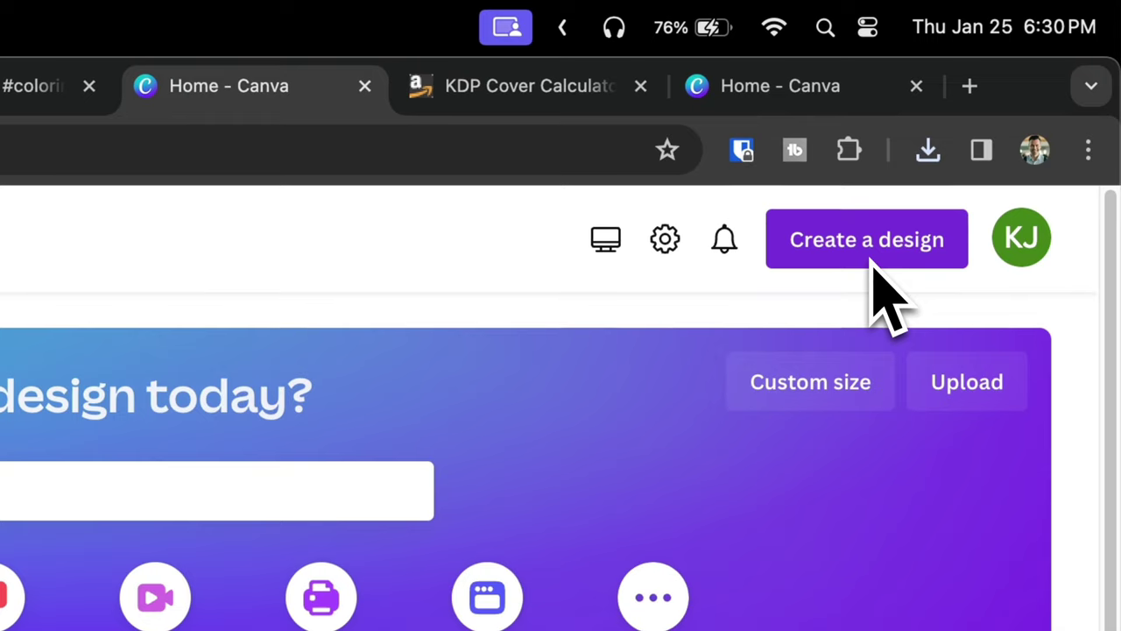
- Create a new blank Canva design with a custom size of 8 × 11 in
{"action": "left_click", "coordinate": [874, 255]}
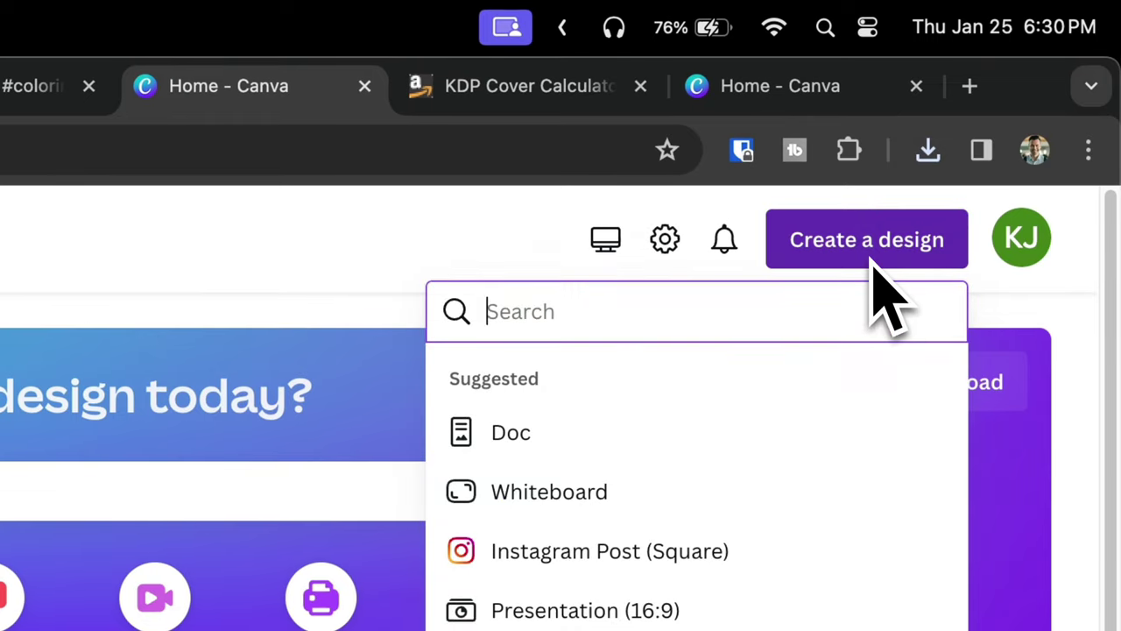
{"action": "type", "text": "coloring"}
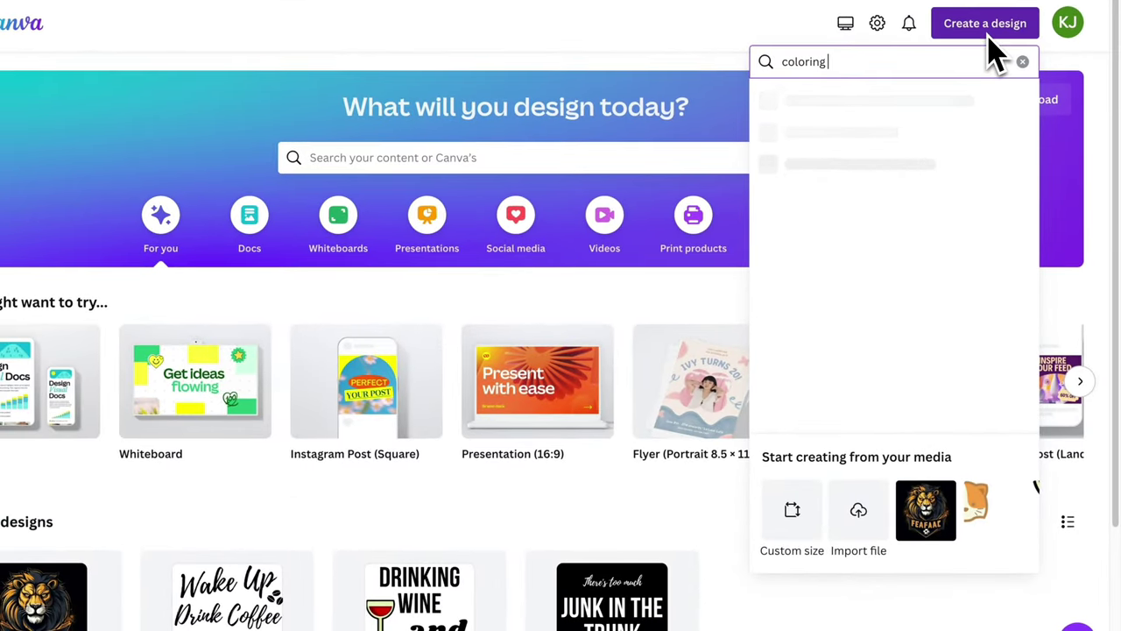
{"action": "type", "text": " book"}
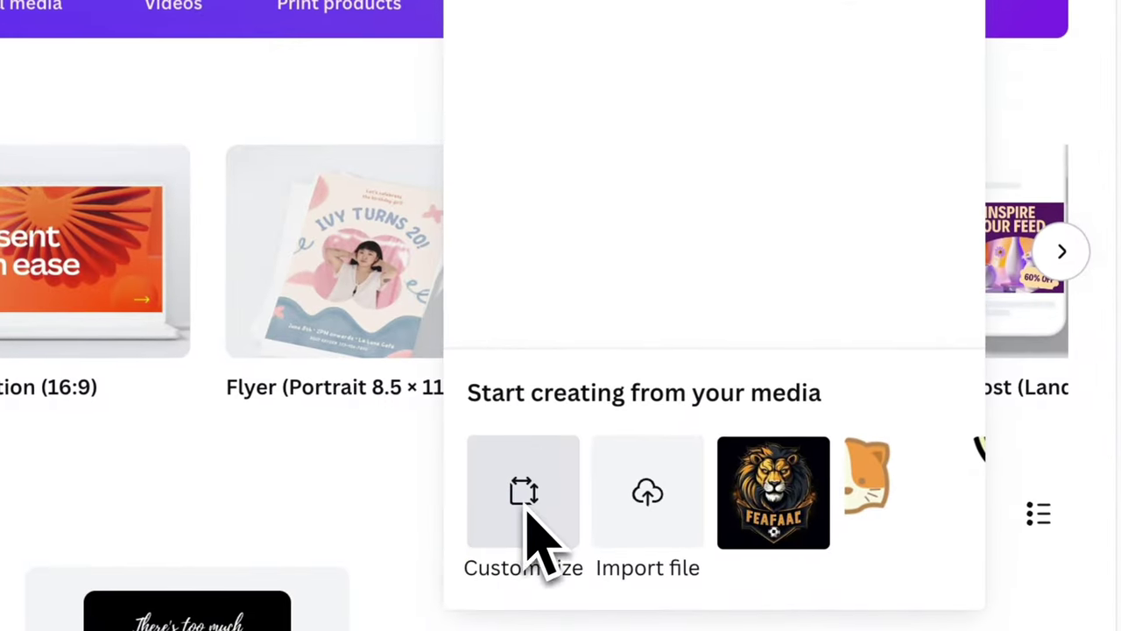
{"action": "left_click", "coordinate": [796, 529]}
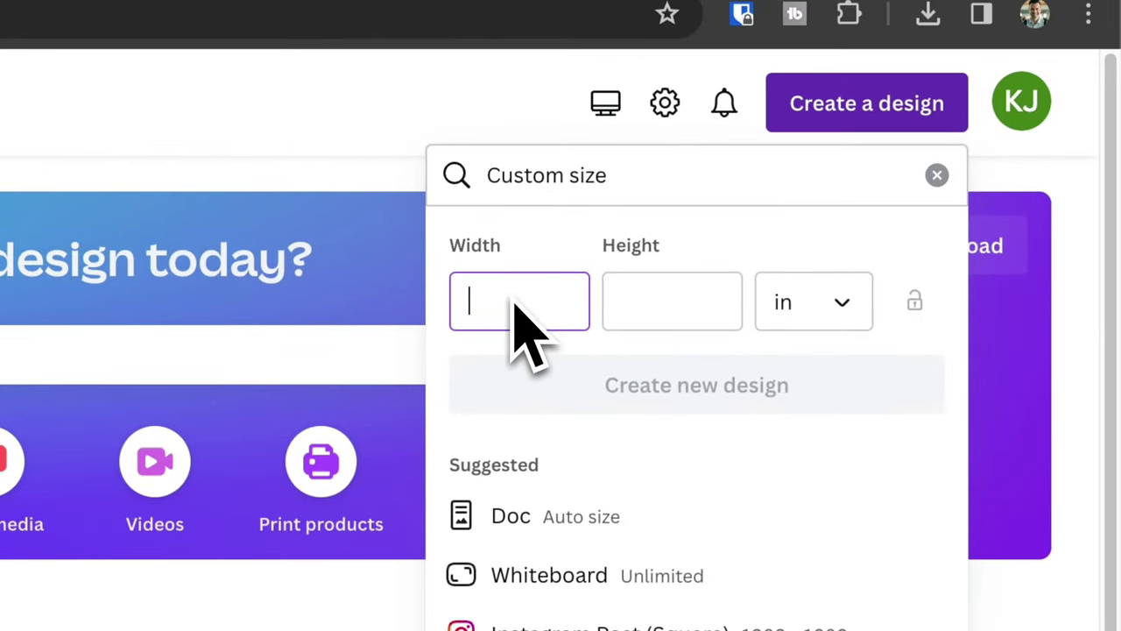
{"action": "type", "text": "8"}
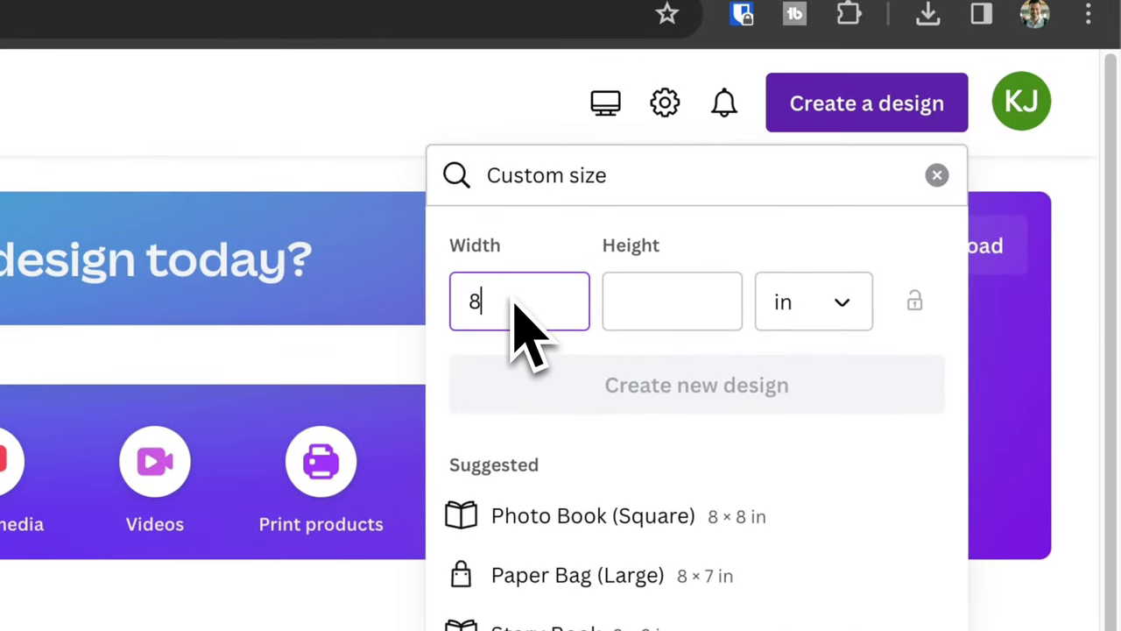
{"action": "left_click", "coordinate": [624, 316]}
{"action": "type", "text": "11"}
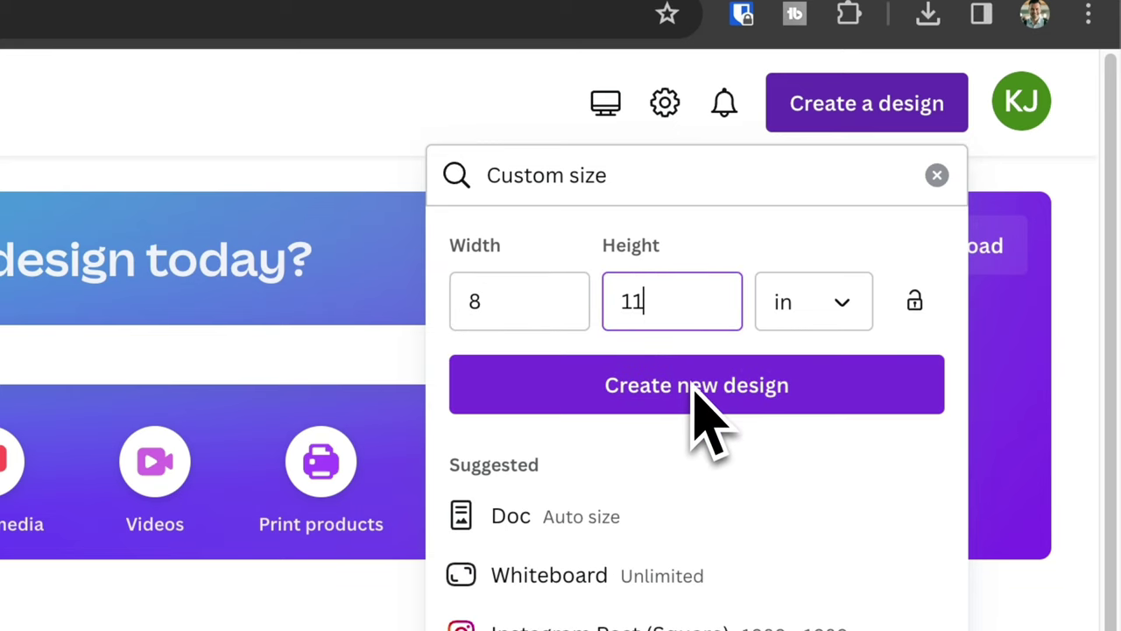
{"action": "left_click", "coordinate": [697, 394]}
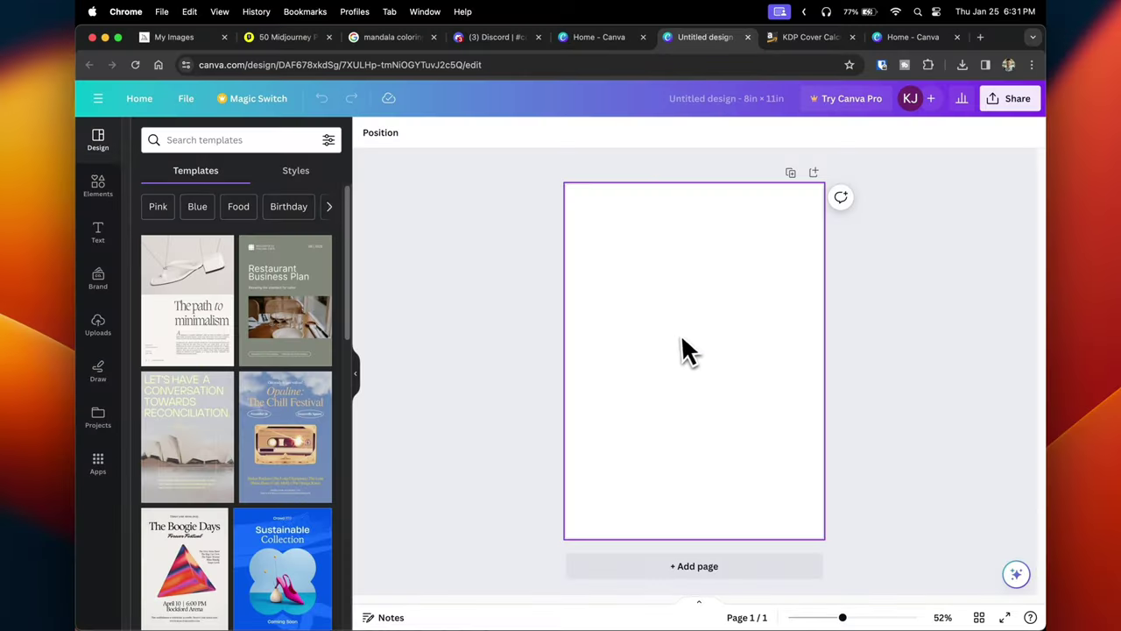
- Enlarge the mandala image on page 1 from its upper corners until it nearly spans the page width
{"action": "mouse_move", "coordinate": [1039, 176]}
{"action": "left_click", "coordinate": [1027, 83]}
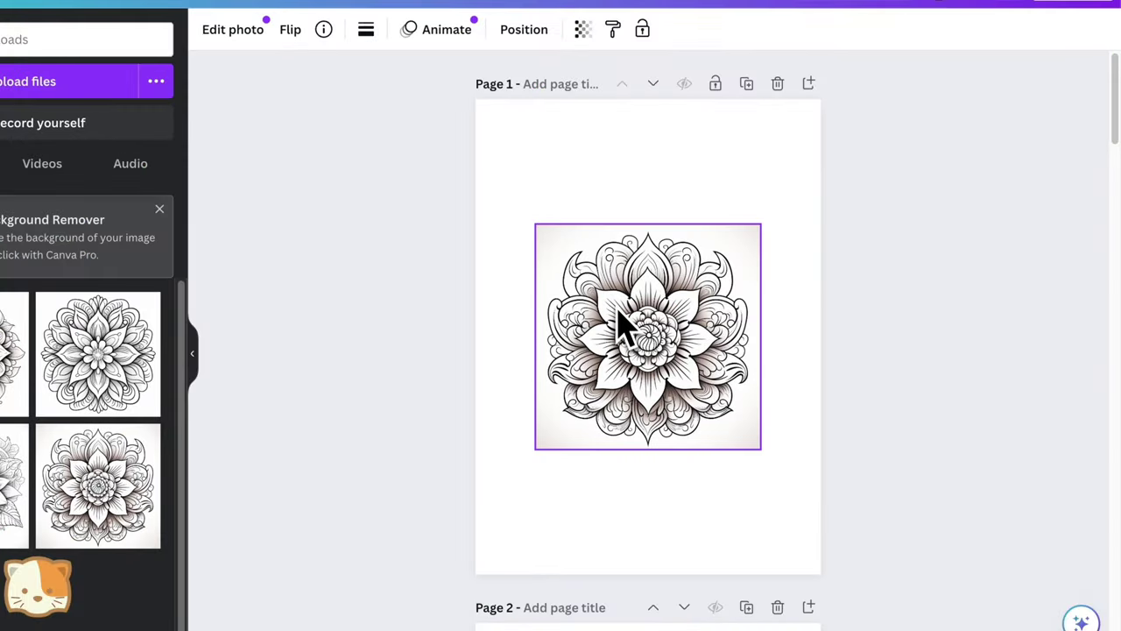
{"action": "left_click", "coordinate": [565, 263]}
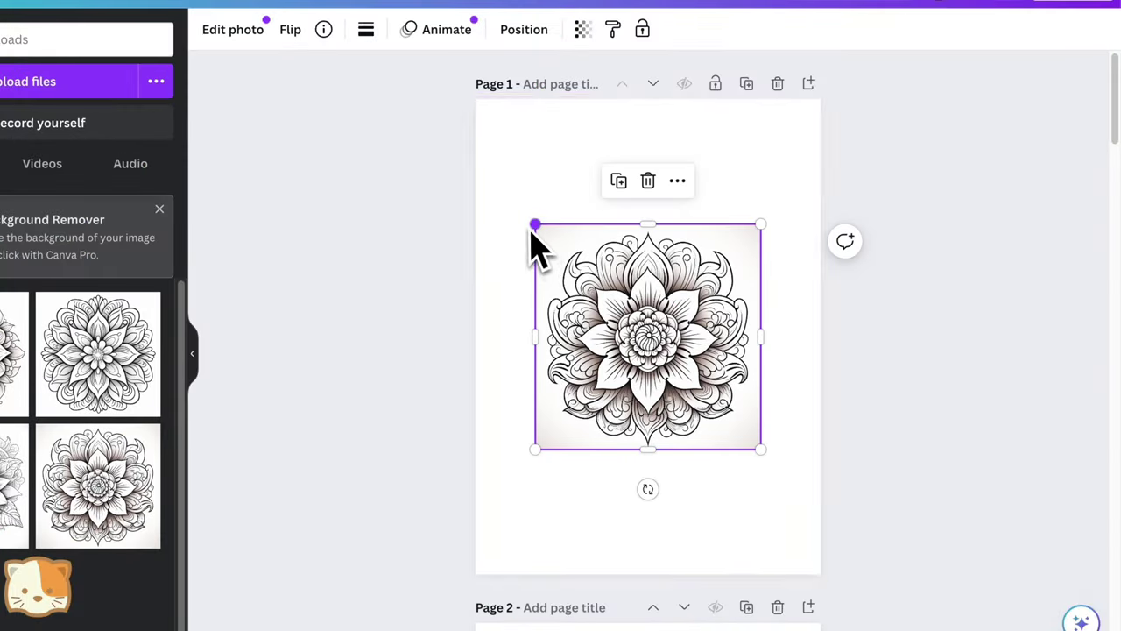
{"action": "left_click_drag", "start_coordinate": [532, 225], "coordinate": [499, 188]}
{"action": "left_click_drag", "start_coordinate": [761, 190], "coordinate": [799, 142]}
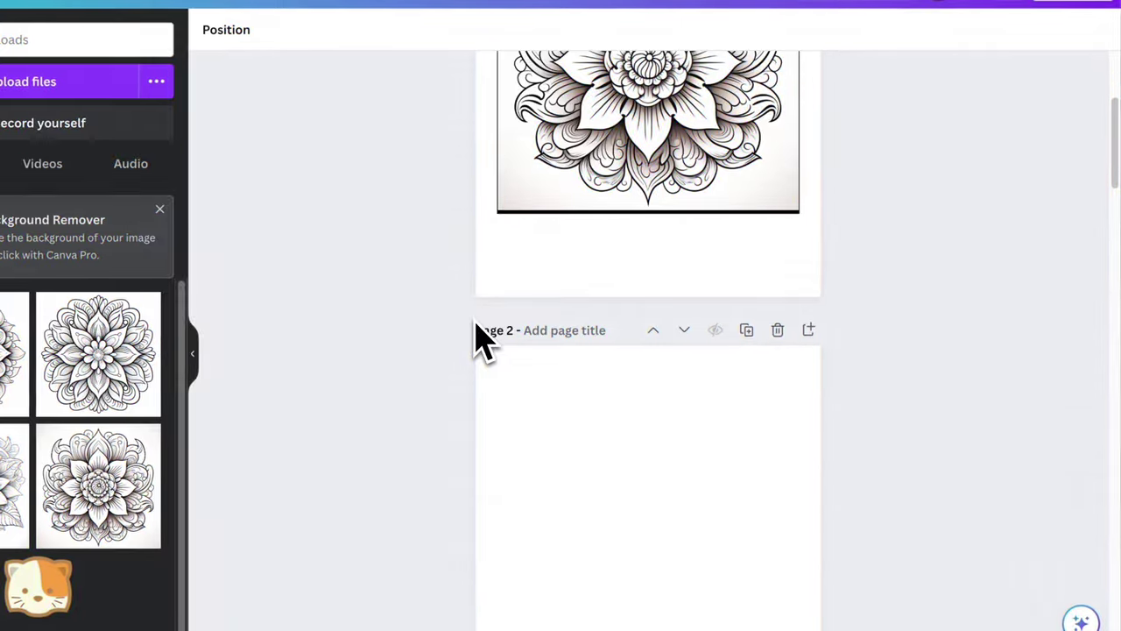
- Enlarge the flower image on page 3 and center it across the page width
{"action": "left_click", "coordinate": [500, 333]}
{"action": "scroll", "coordinate": [543, 350], "scroll_direction": "down", "scroll_amount": 3}
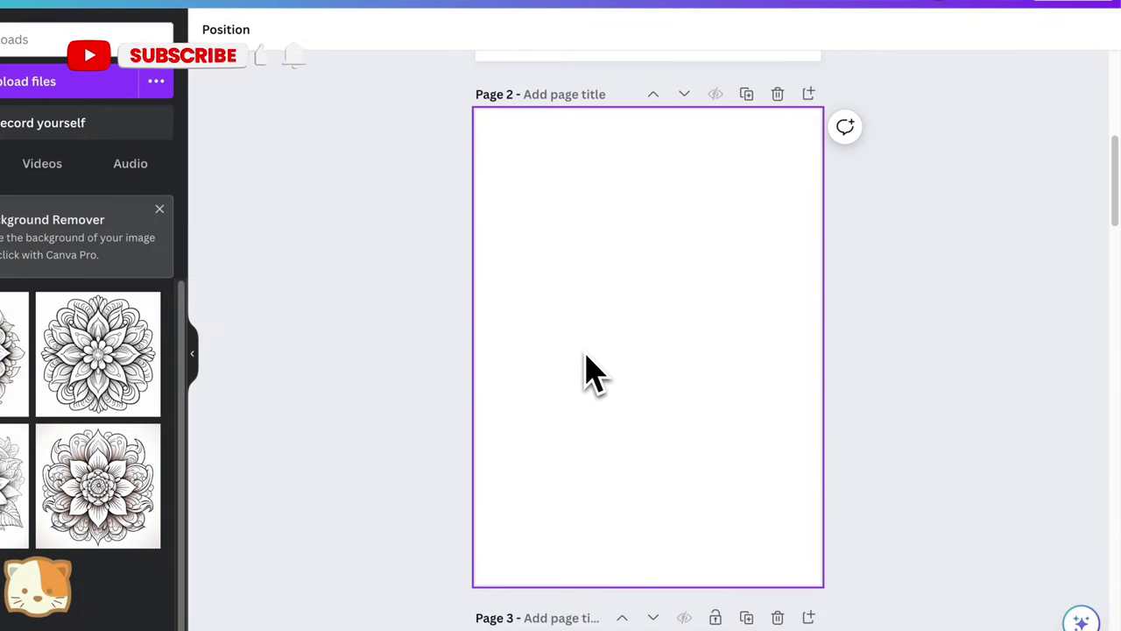
{"action": "scroll", "coordinate": [585, 361], "scroll_direction": "down", "scroll_amount": 2}
{"action": "scroll", "coordinate": [587, 367], "scroll_direction": "down", "scroll_amount": 5}
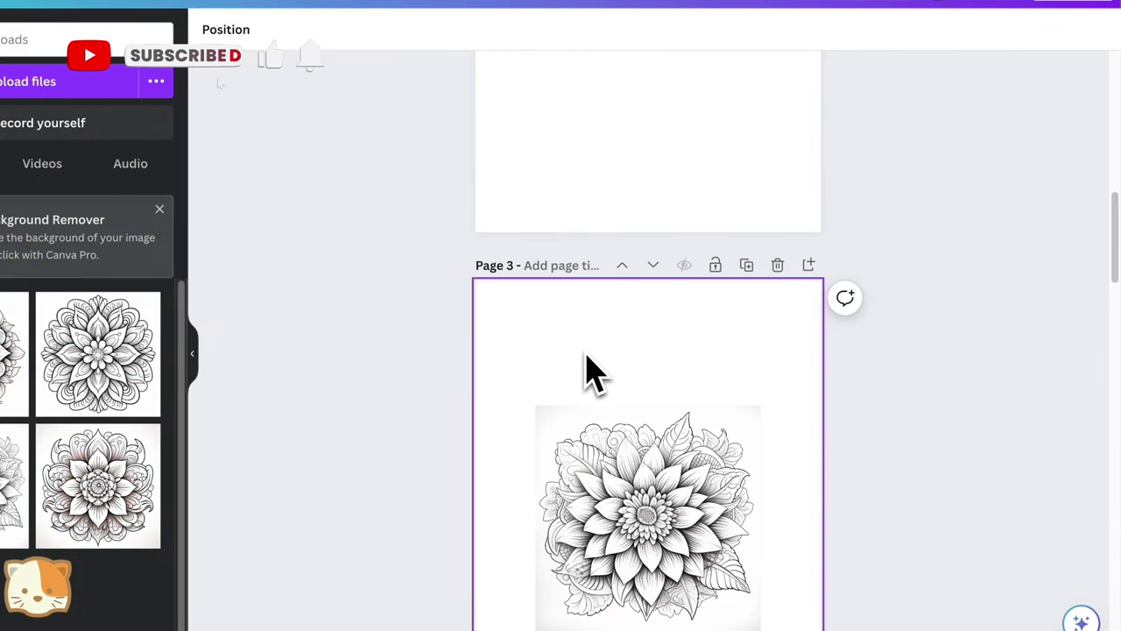
{"action": "scroll", "coordinate": [618, 394], "scroll_direction": "down", "scroll_amount": 1}
{"action": "left_click", "coordinate": [617, 404]}
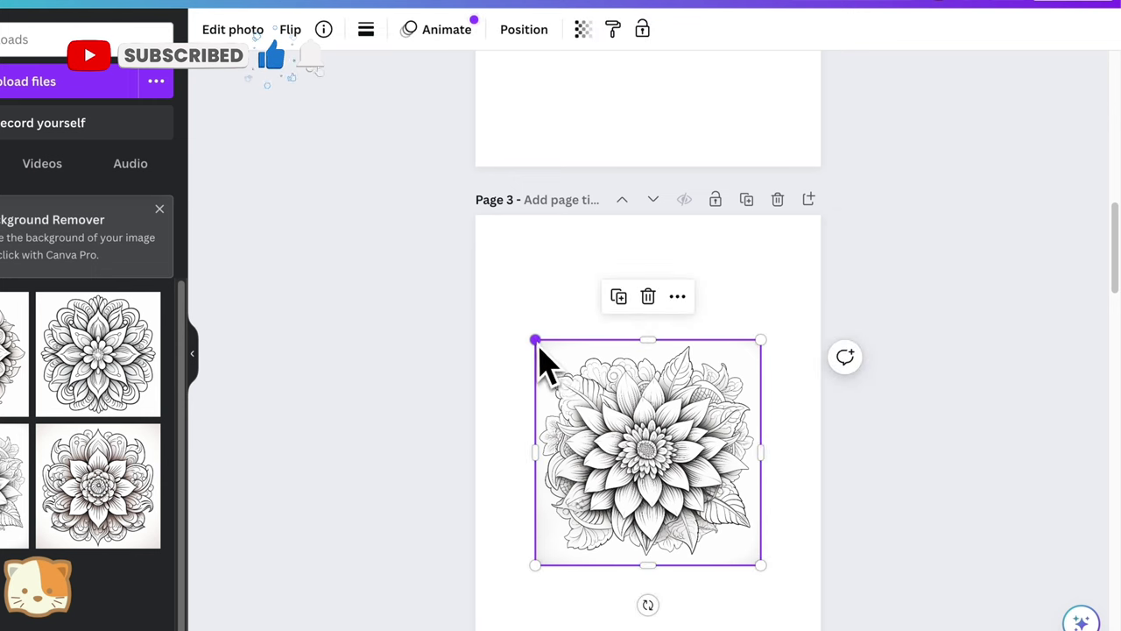
{"action": "left_click_drag", "start_coordinate": [536, 342], "coordinate": [497, 302]}
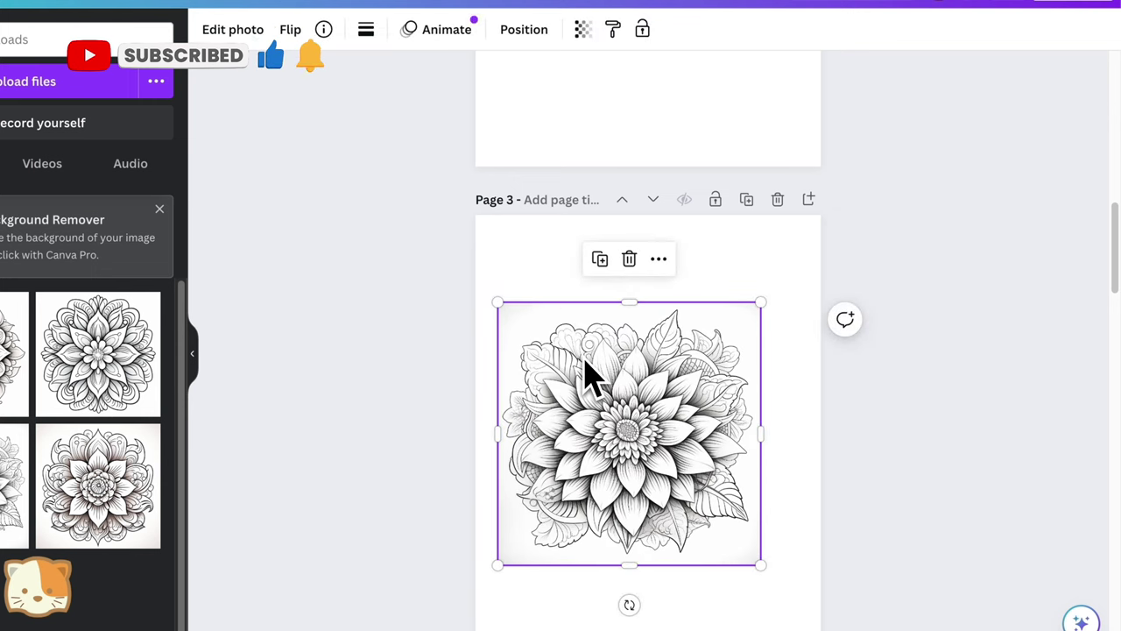
{"action": "left_click_drag", "start_coordinate": [586, 375], "coordinate": [622, 362]}
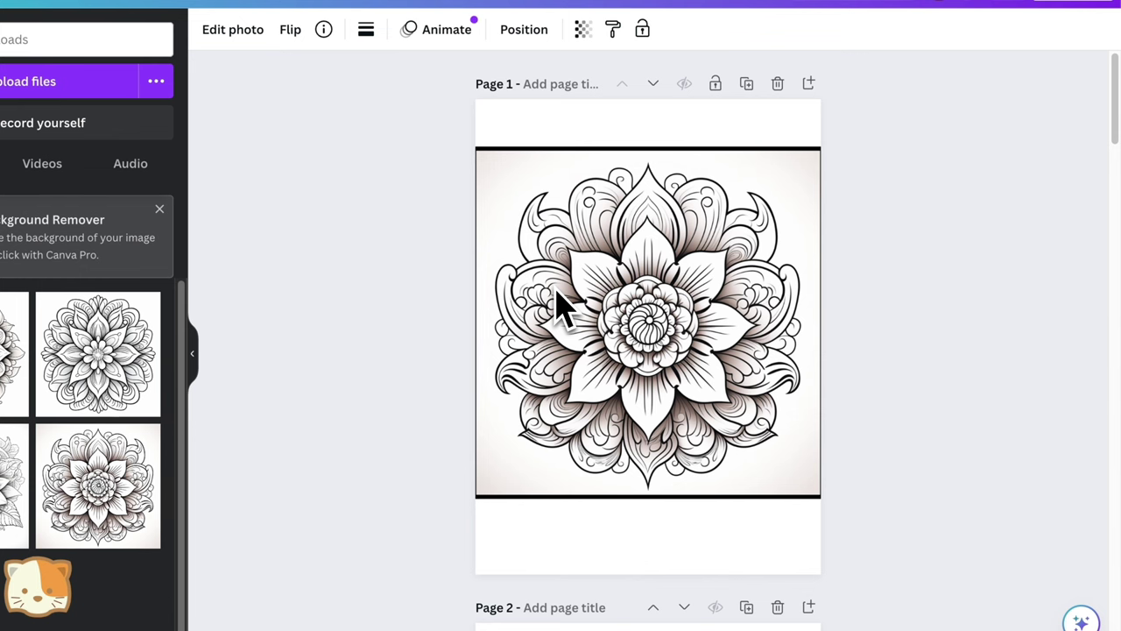
- Download all 7 pages of the coloring book design as a PDF Print file
{"action": "scroll", "coordinate": [560, 302], "scroll_direction": "down", "scroll_amount": 3}
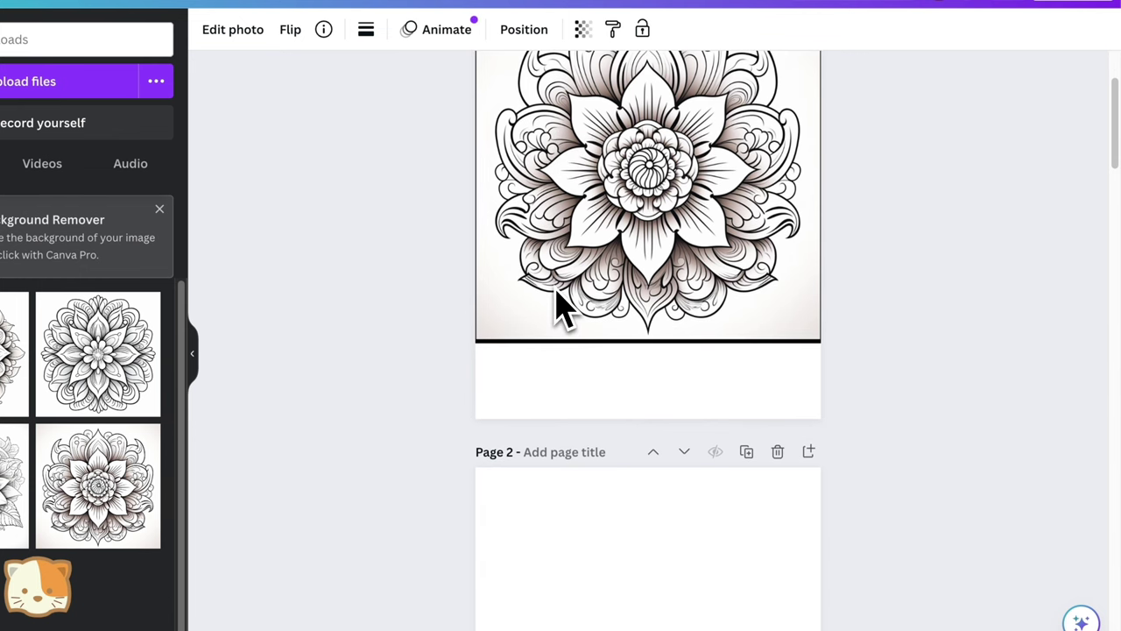
{"action": "scroll", "coordinate": [561, 306], "scroll_direction": "down", "scroll_amount": 1}
{"action": "scroll", "coordinate": [560, 306], "scroll_direction": "down", "scroll_amount": 12}
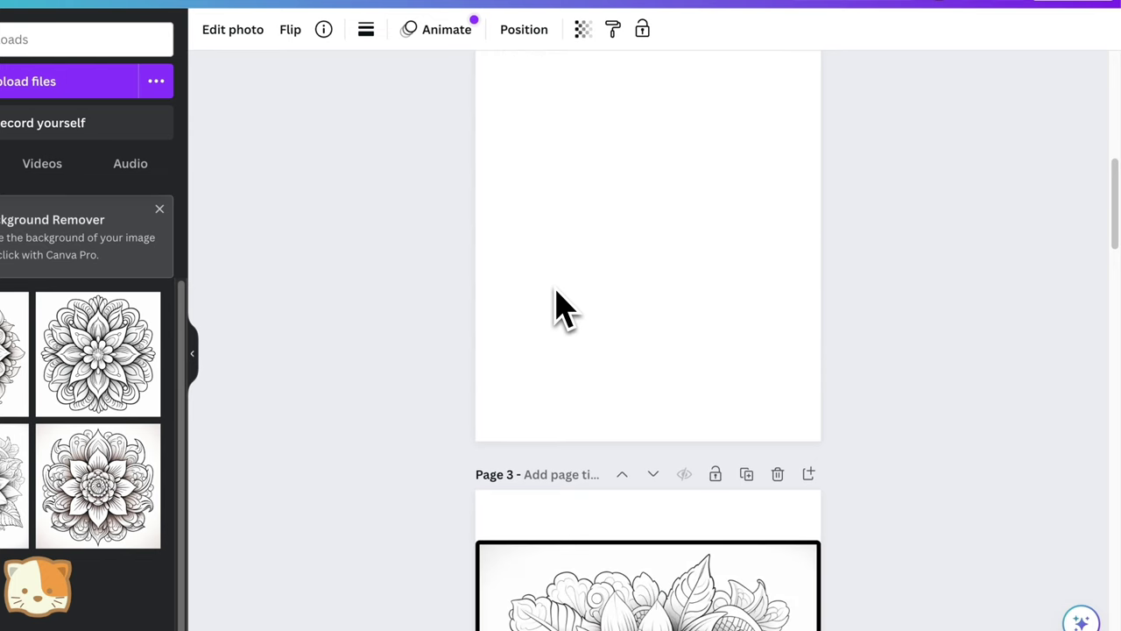
{"action": "scroll", "coordinate": [561, 302], "scroll_direction": "down", "scroll_amount": 5}
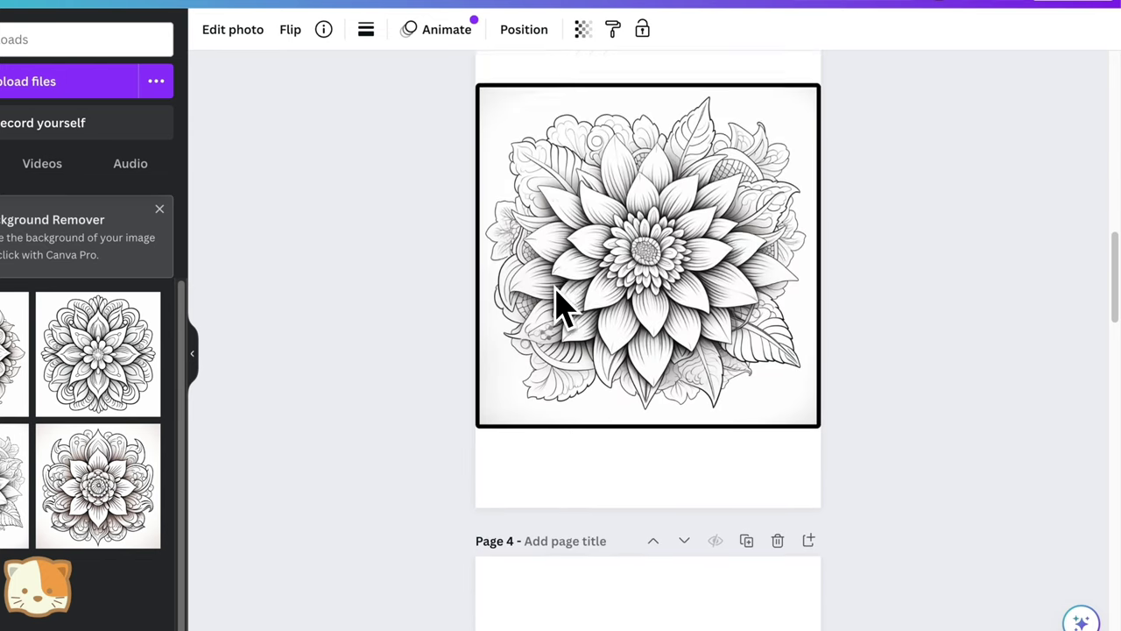
{"action": "scroll", "coordinate": [561, 302], "scroll_direction": "up", "scroll_amount": 5}
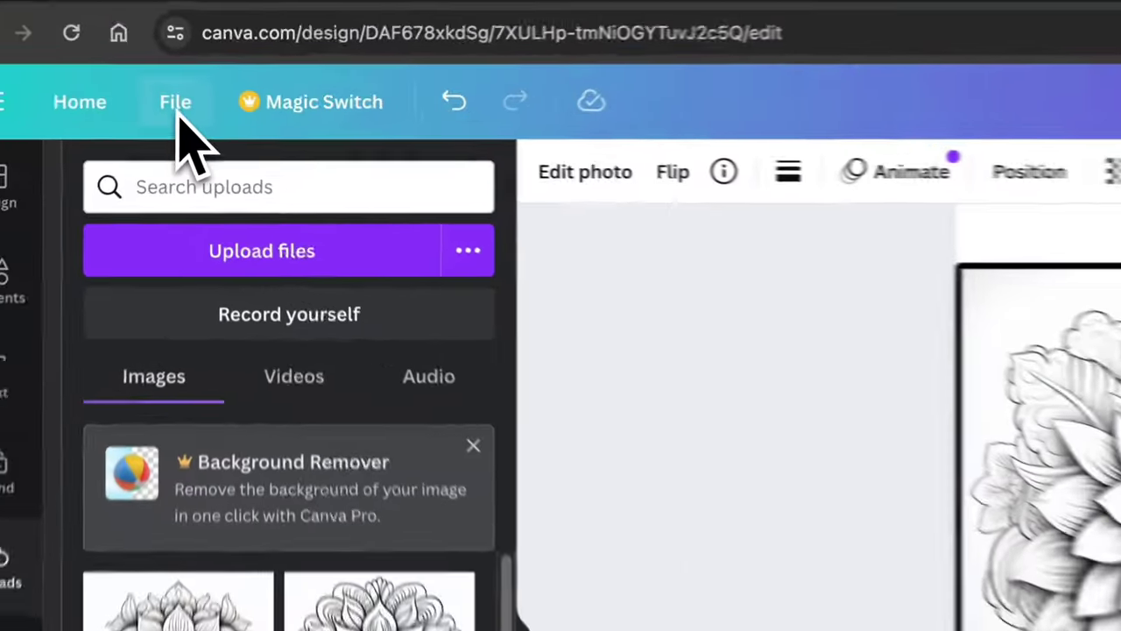
{"action": "left_click", "coordinate": [0, 0]}
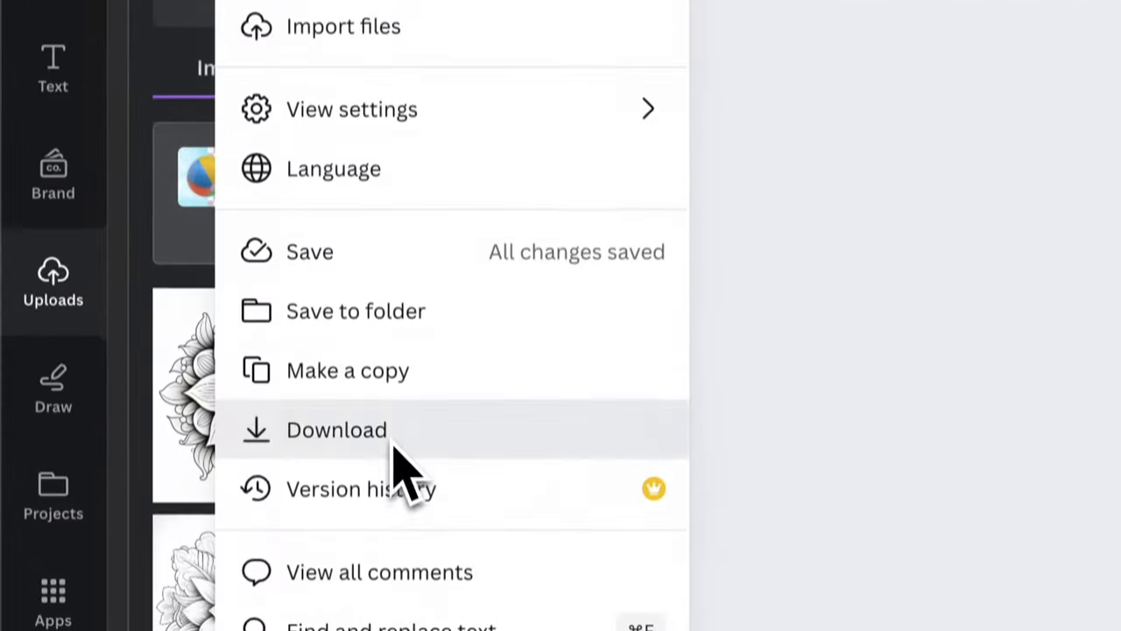
{"action": "left_click", "coordinate": [394, 443]}
{"action": "left_click", "coordinate": [719, 158]}
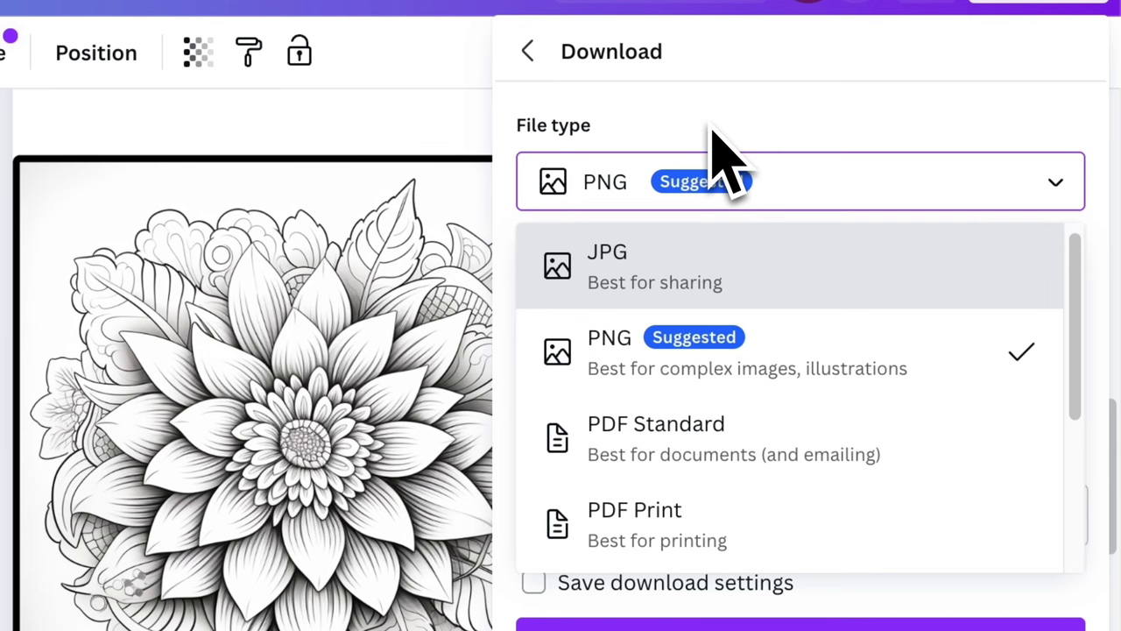
{"action": "left_click", "coordinate": [689, 517]}
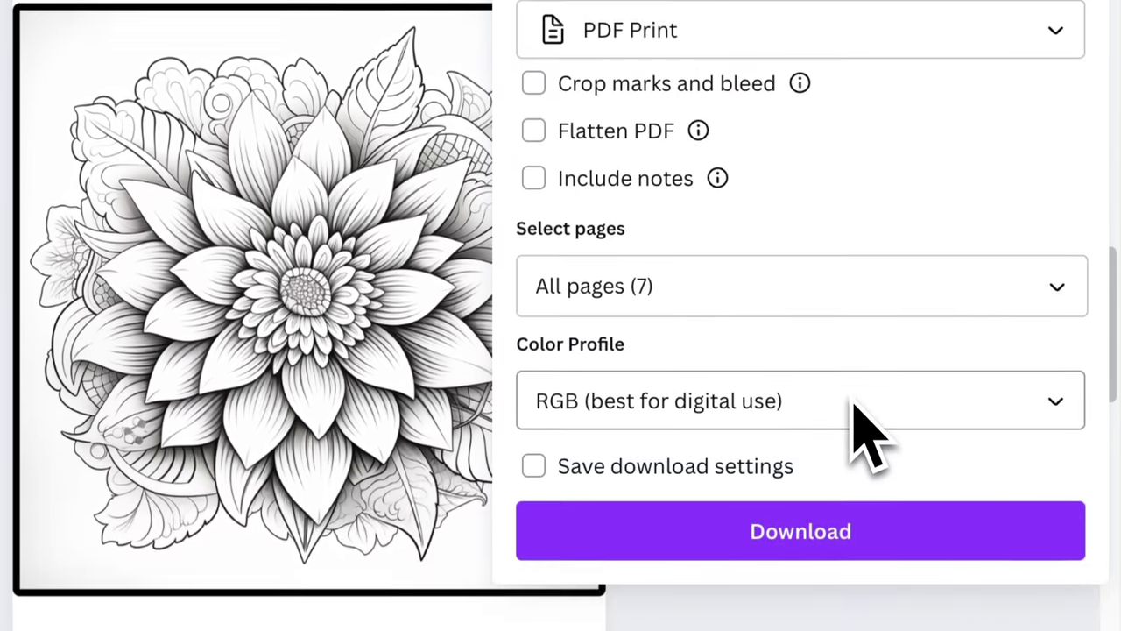
{"action": "left_click", "coordinate": [851, 553]}
{"action": "left_click", "coordinate": [813, 563]}
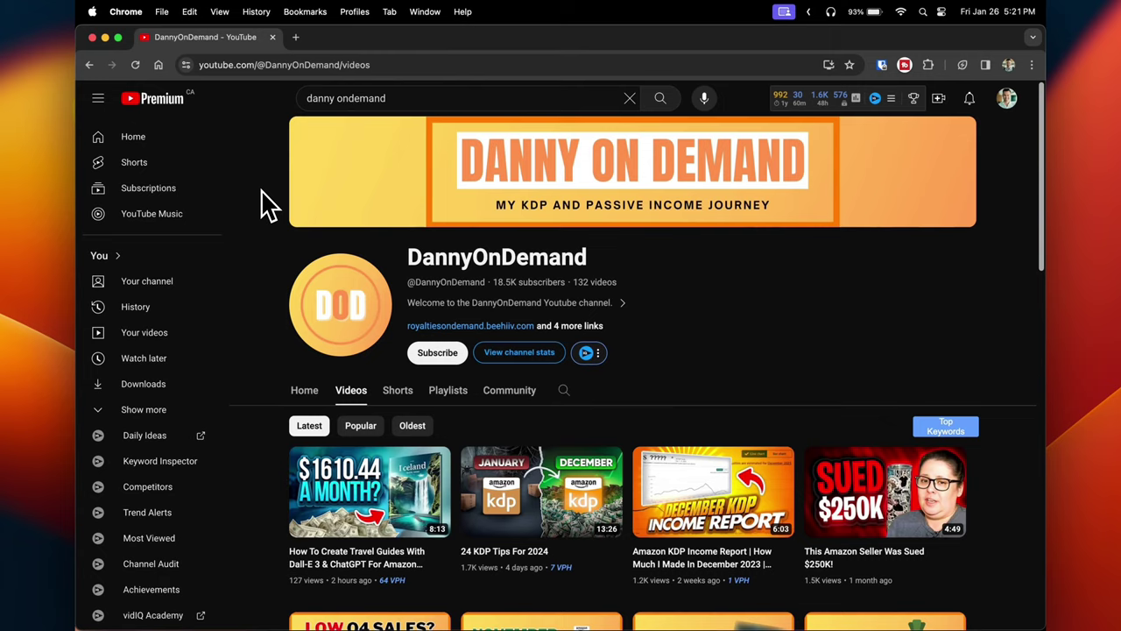
- Look through the DannyOnDemand YouTube channel's latest videos on Amazon KDP
{"action": "scroll", "coordinate": [269, 205], "scroll_direction": "down", "scroll_amount": 4}
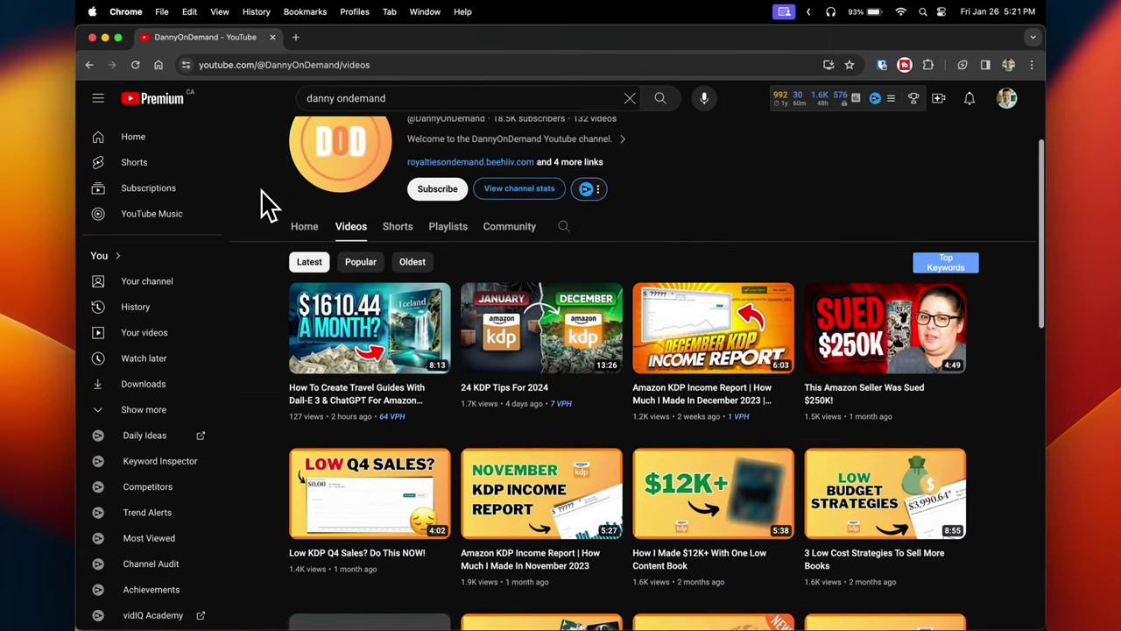
{"action": "scroll", "coordinate": [269, 206], "scroll_direction": "down", "scroll_amount": 4}
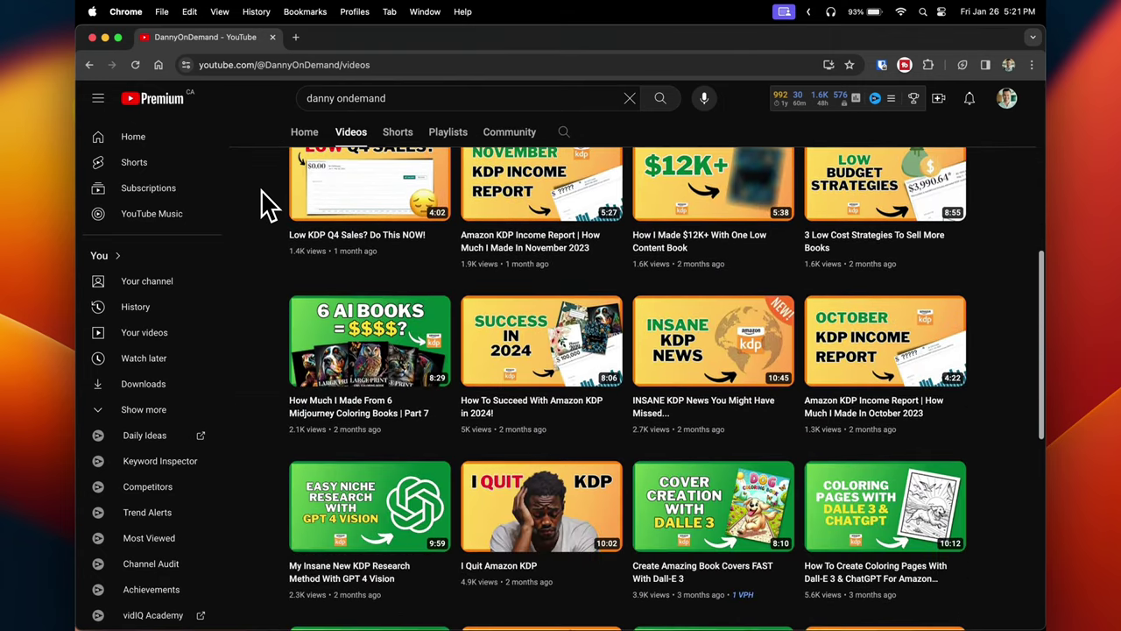
{"action": "scroll", "coordinate": [269, 206], "scroll_direction": "down", "scroll_amount": 4}
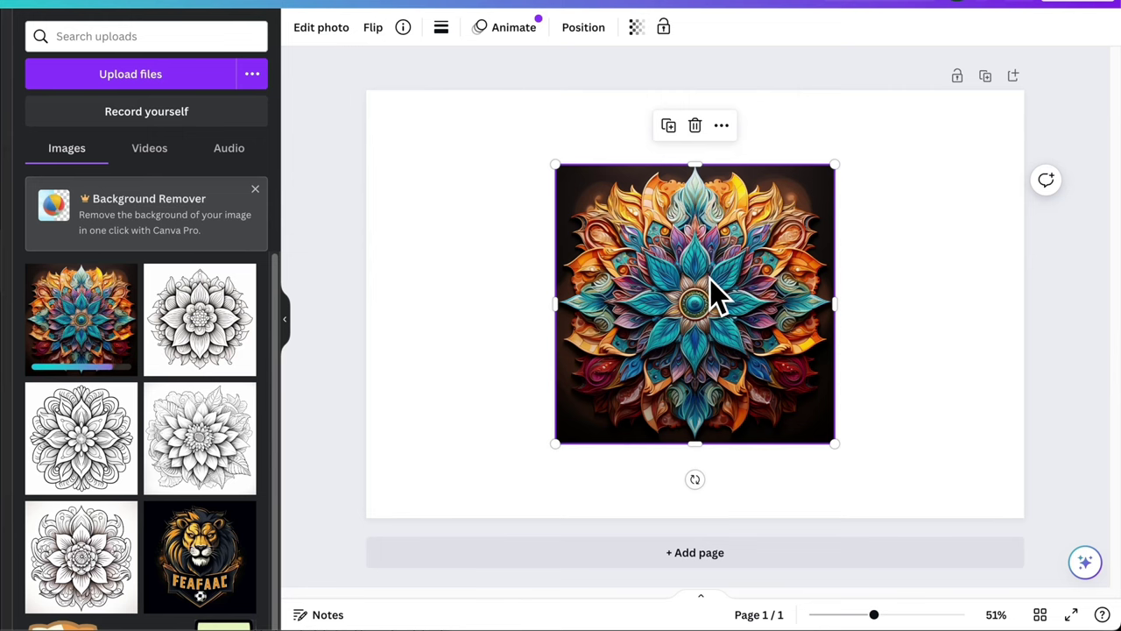
- Place the colorful mandala on the right half of the cover and fill the background with the dark brown sampled from the image
{"action": "left_click_drag", "start_coordinate": [694, 296], "coordinate": [880, 235]}
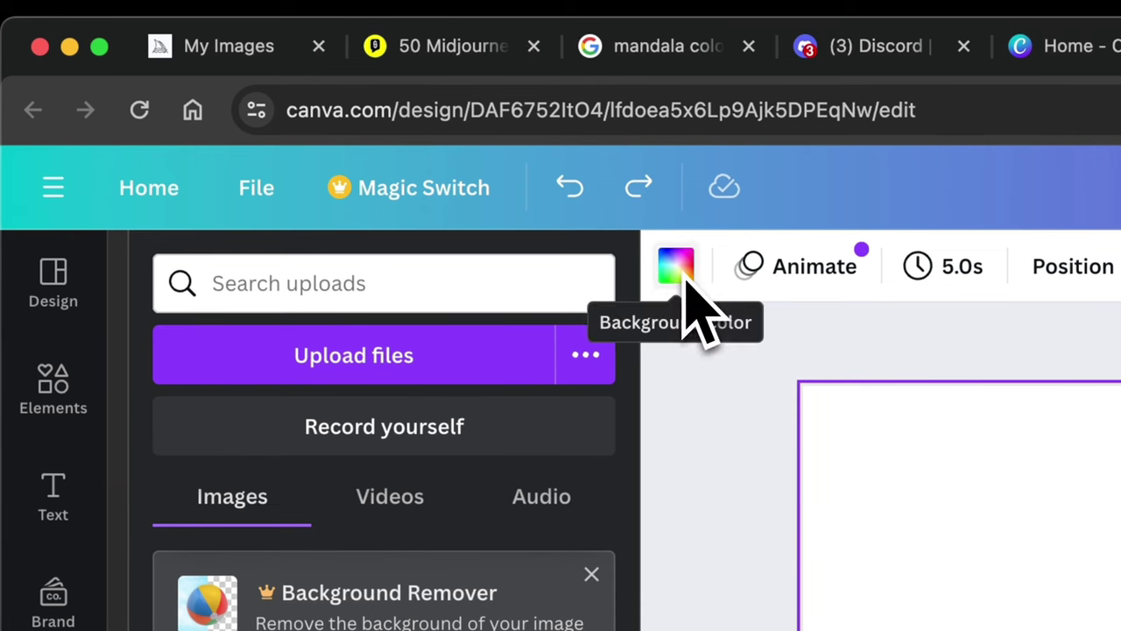
{"action": "left_click", "coordinate": [686, 280]}
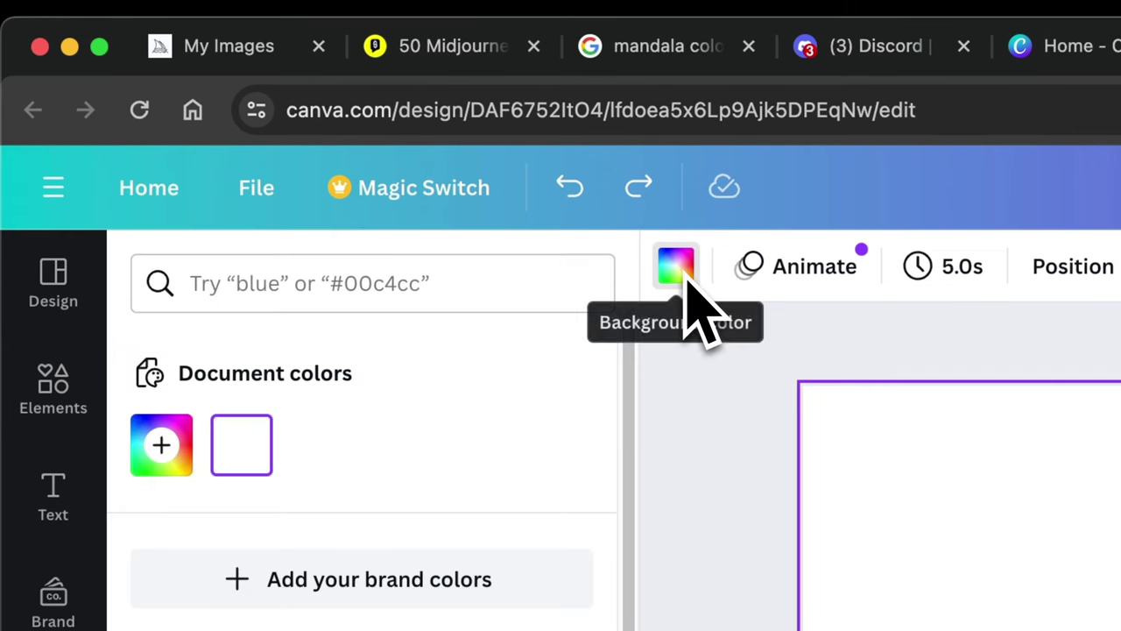
{"action": "left_click", "coordinate": [196, 445]}
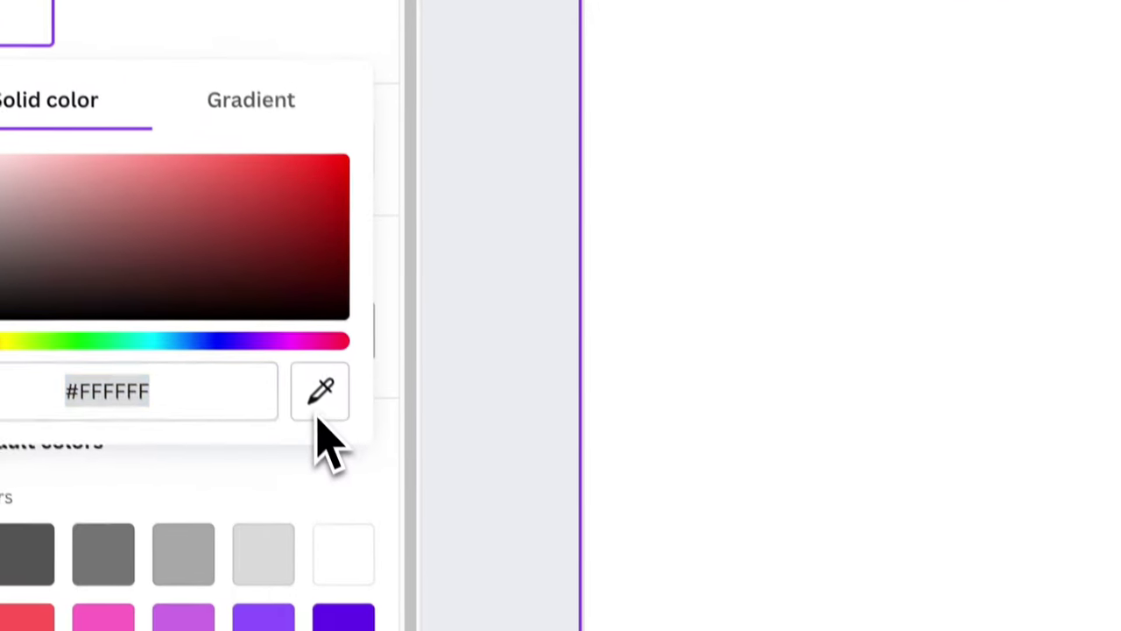
{"action": "left_click", "coordinate": [394, 613]}
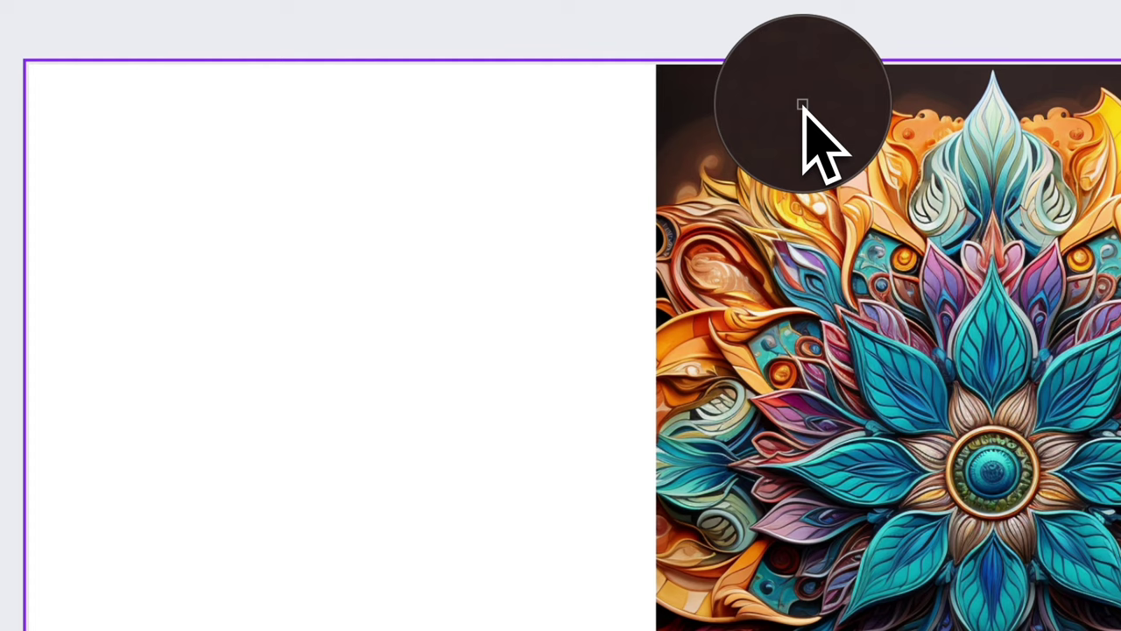
{"action": "left_click", "coordinate": [802, 103]}
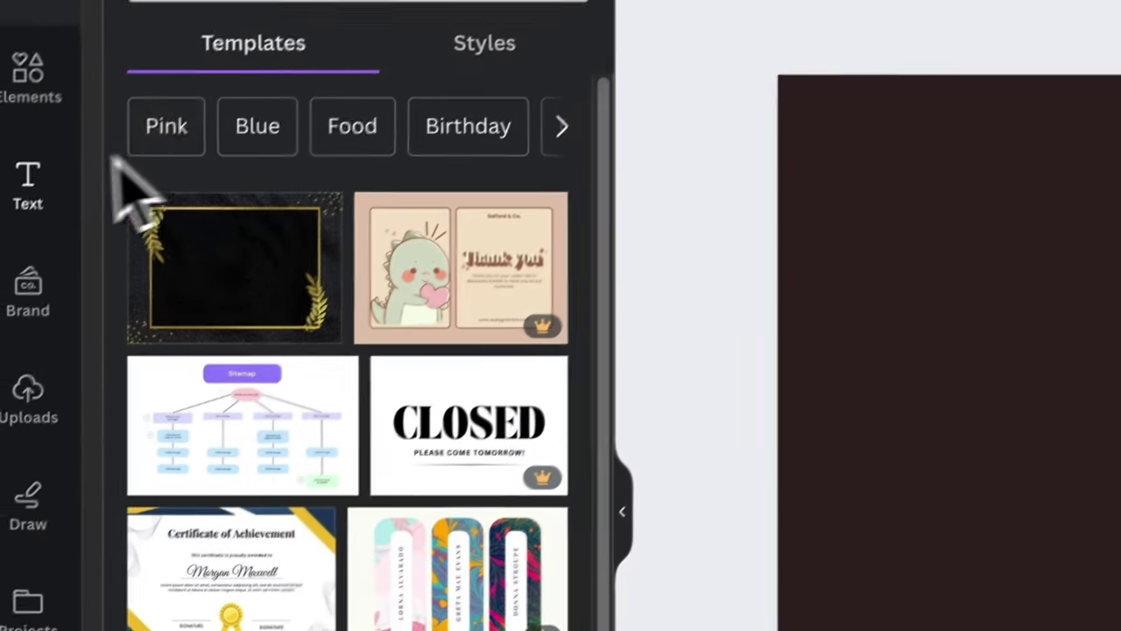
- Browse the text styles and add the recently used yellow "HUGE SALE" font combination to the cover
{"action": "left_click", "coordinate": [45, 181]}
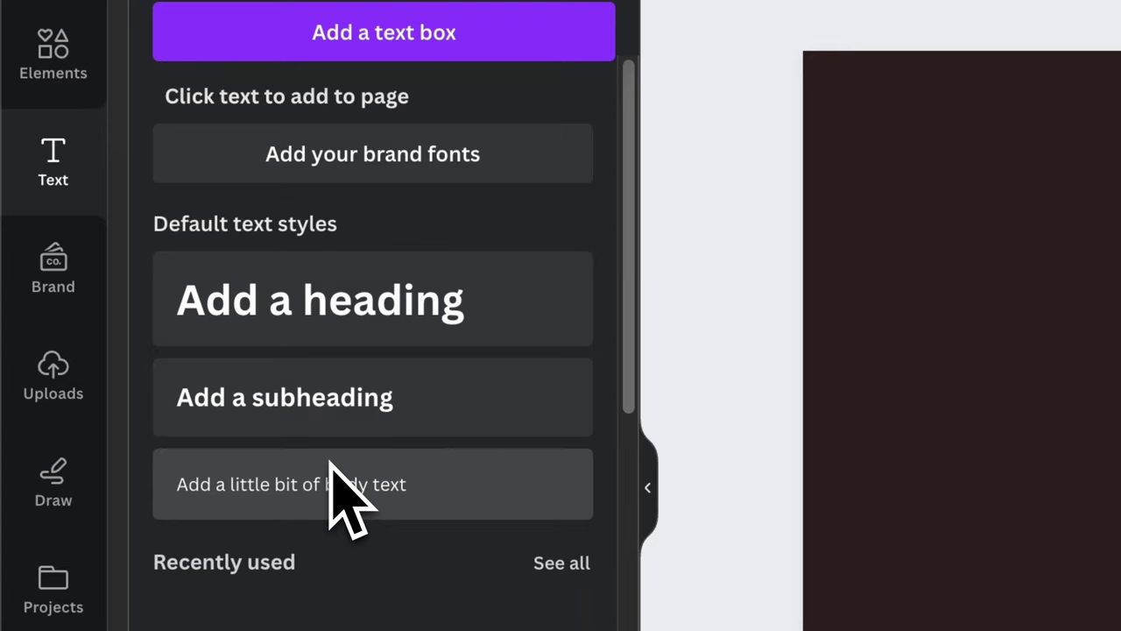
{"action": "scroll", "coordinate": [331, 465], "scroll_direction": "down", "scroll_amount": 10}
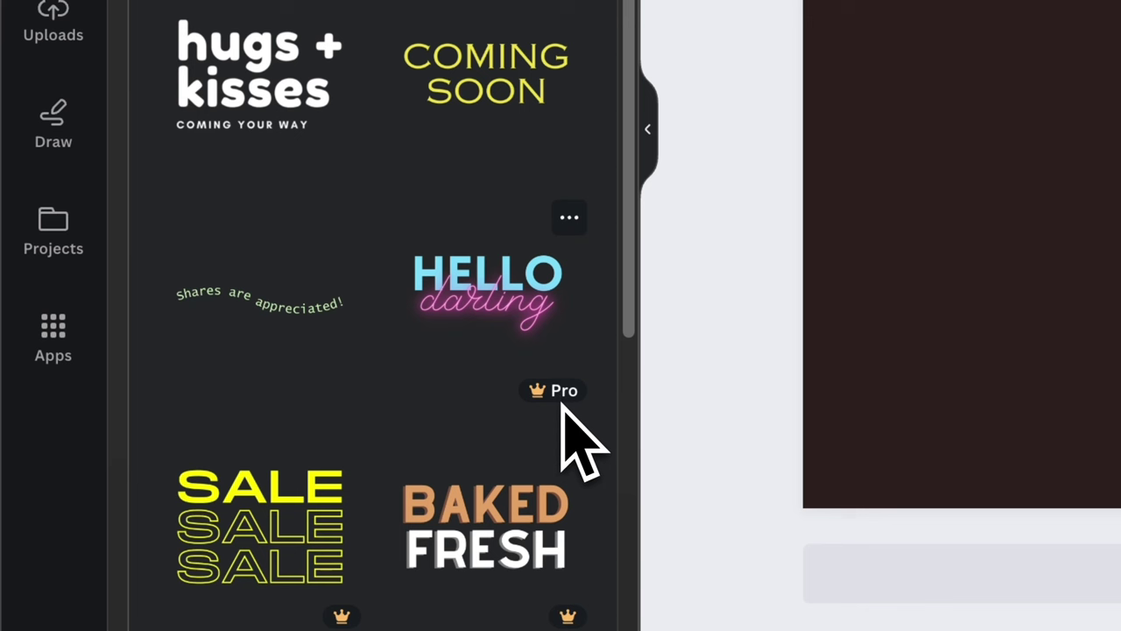
{"action": "scroll", "coordinate": [401, 237], "scroll_direction": "up", "scroll_amount": 8}
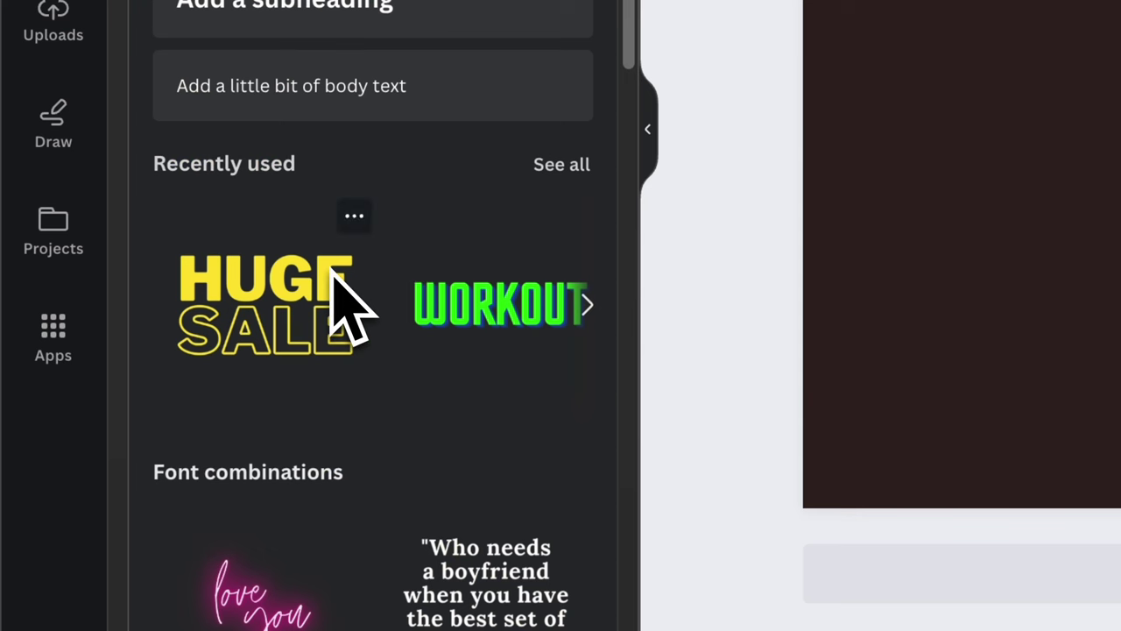
{"action": "left_click", "coordinate": [265, 297]}
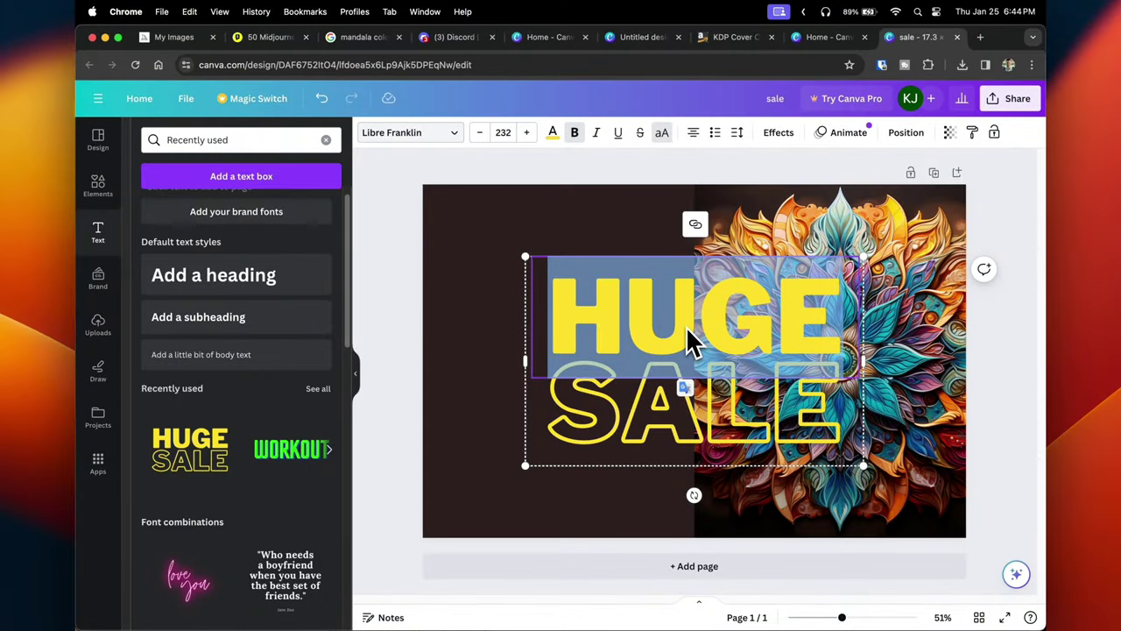
- Delete the outlined "SALE" text from the cover, keeping the solid "HUGE" text
{"action": "key", "text": "Escape"}
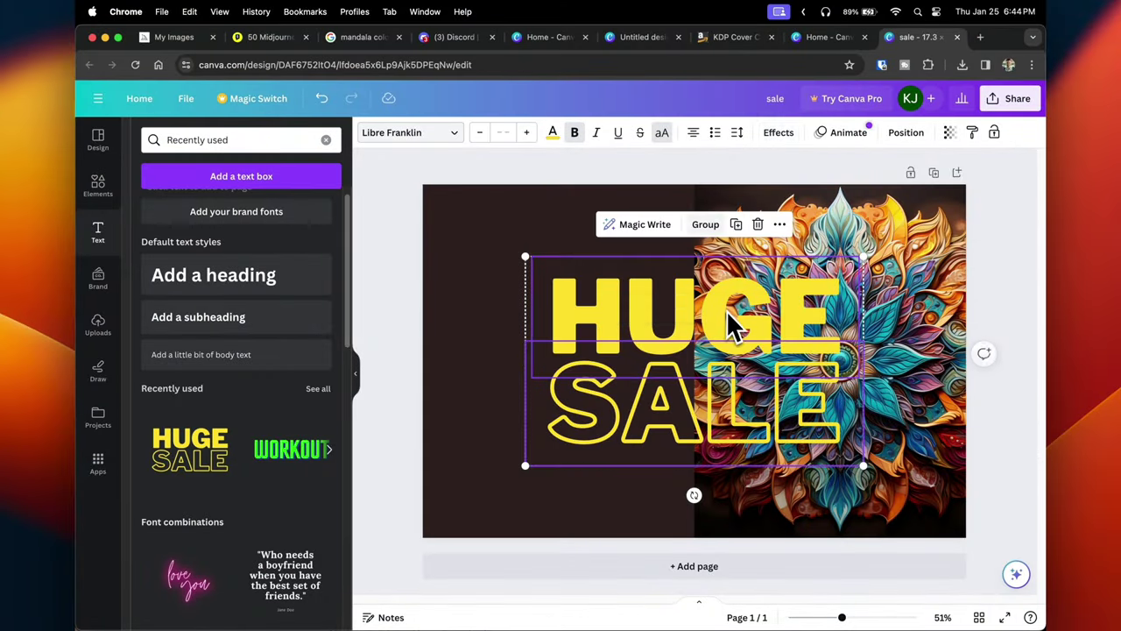
{"action": "left_click", "coordinate": [738, 320]}
{"action": "key", "text": "Delete"}
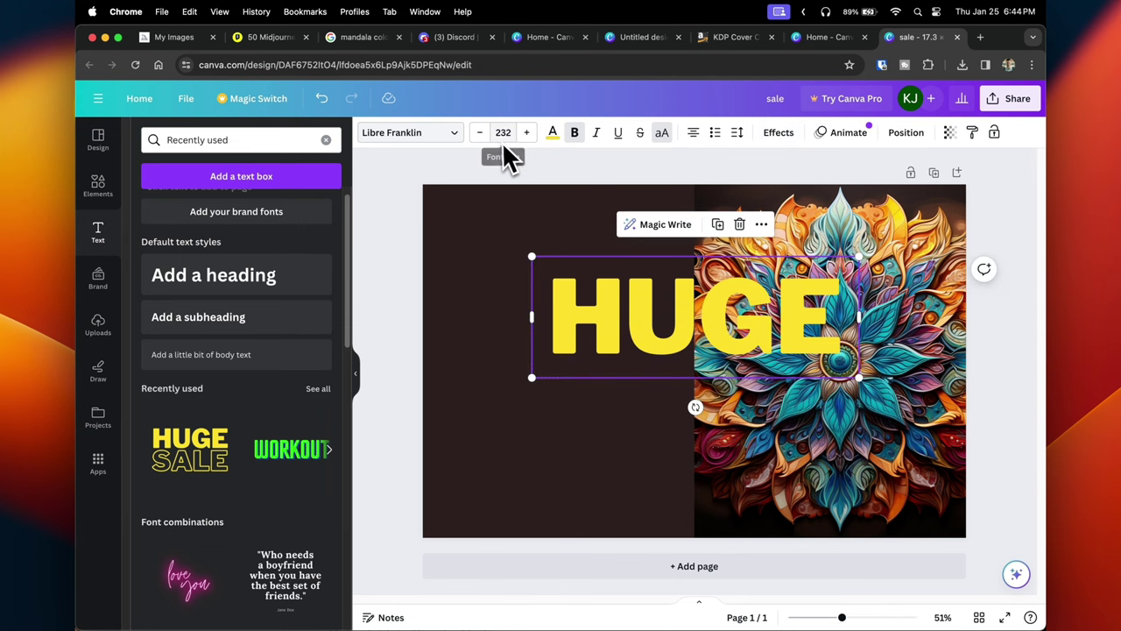
- Replace the "HUGE" text with "MANDALA", set its font size to 100 and color it white
{"action": "double_click", "coordinate": [701, 346]}
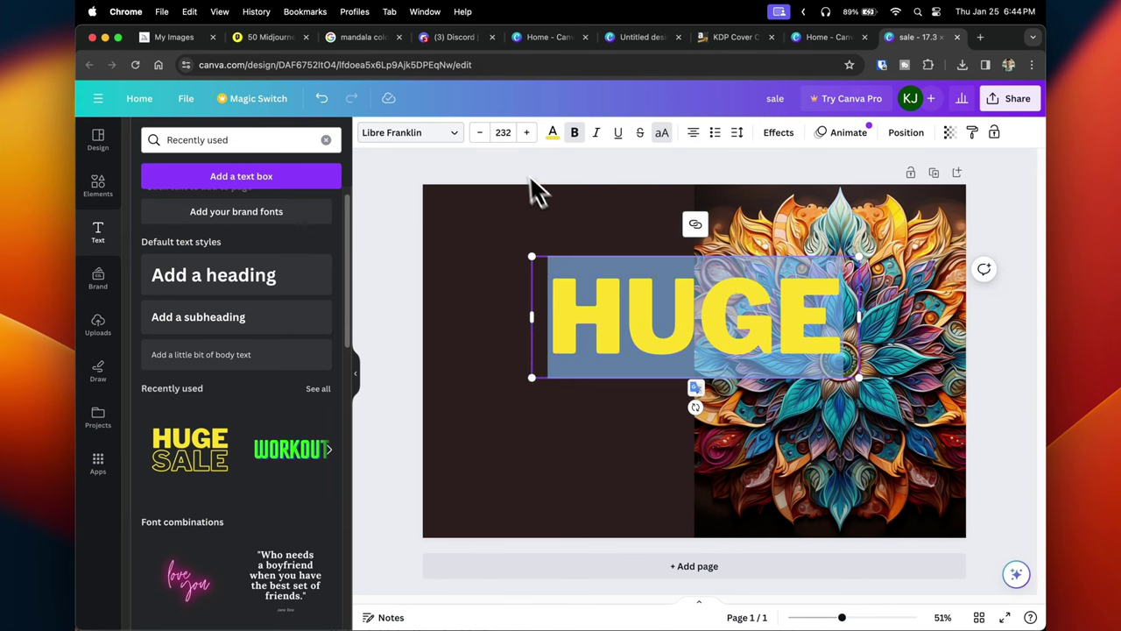
{"action": "left_click", "coordinate": [507, 134]}
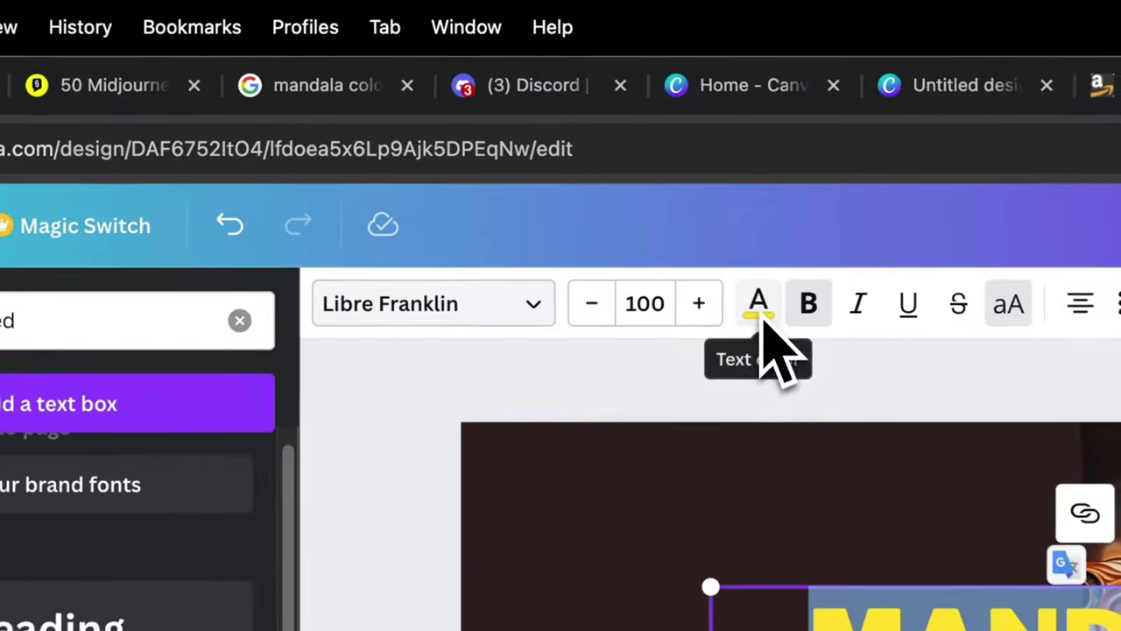
{"action": "left_click", "coordinate": [553, 134]}
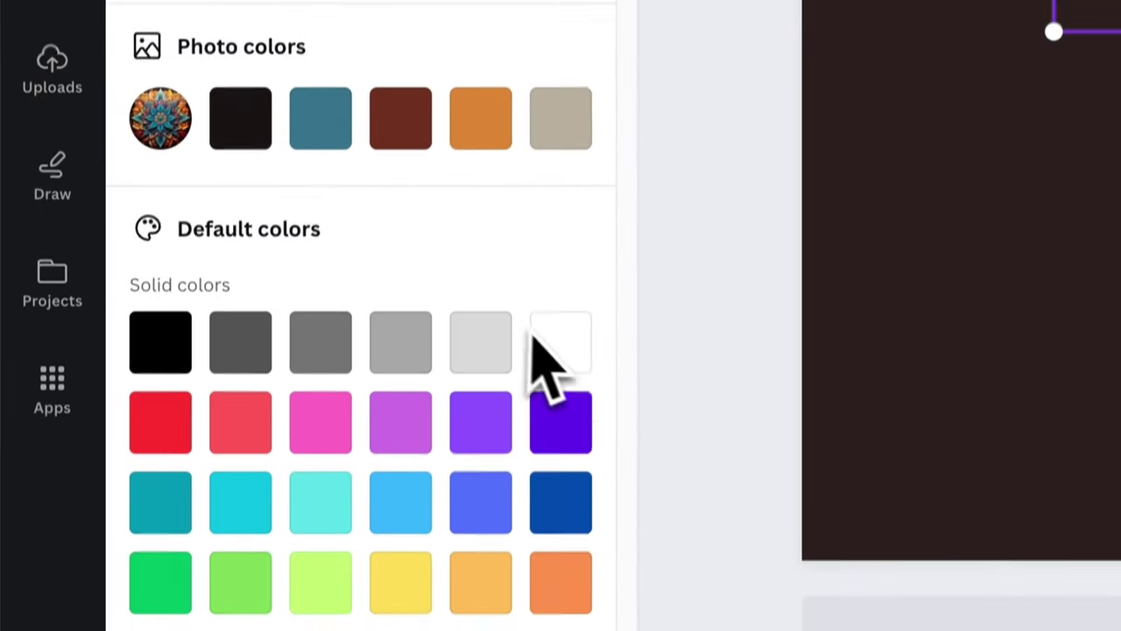
{"action": "left_click", "coordinate": [556, 568]}
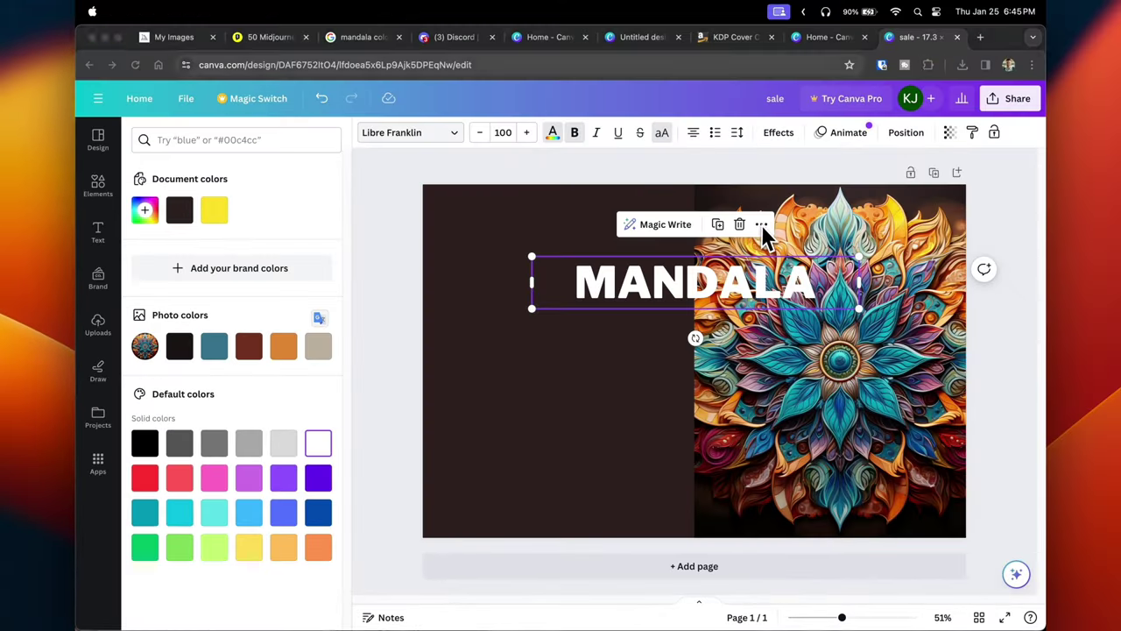
- Duplicate the "MANDALA" title, place the copy below it, change its text to "COLORING BOOK" and scale it down
{"action": "left_click", "coordinate": [763, 225]}
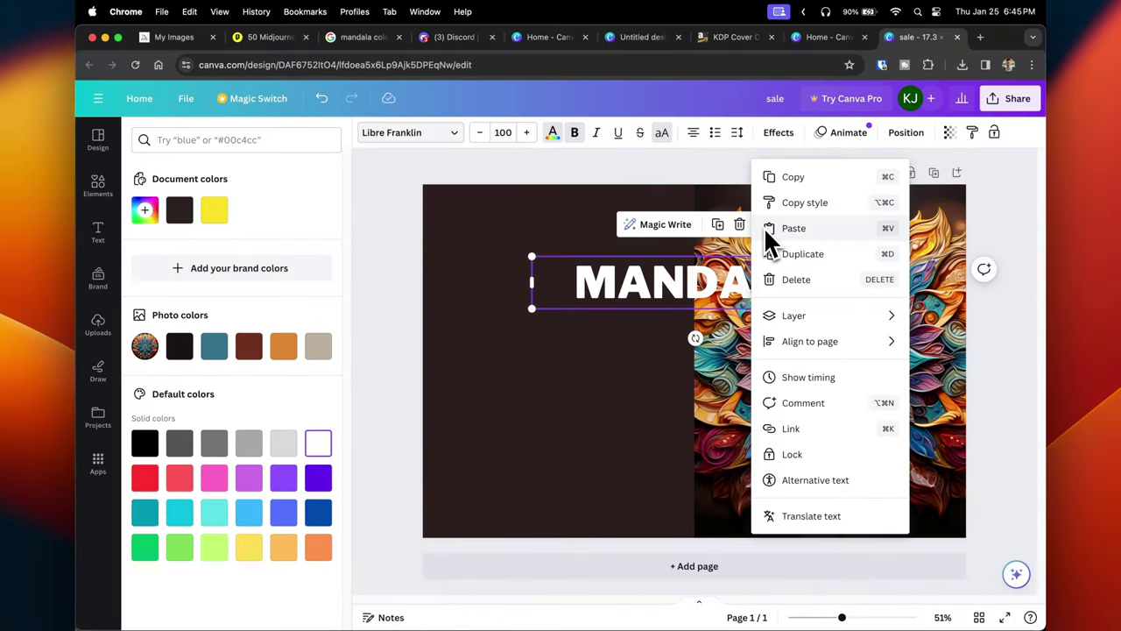
{"action": "left_click", "coordinate": [788, 254]}
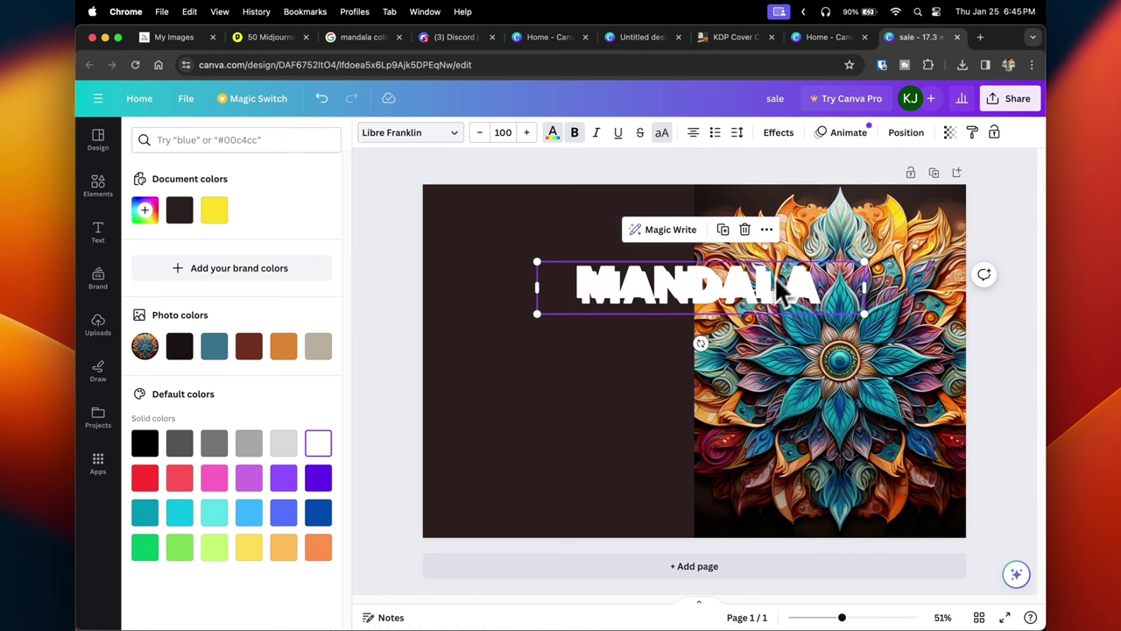
{"action": "left_click_drag", "start_coordinate": [782, 293], "coordinate": [720, 383]}
{"action": "double_click", "coordinate": [701, 392]}
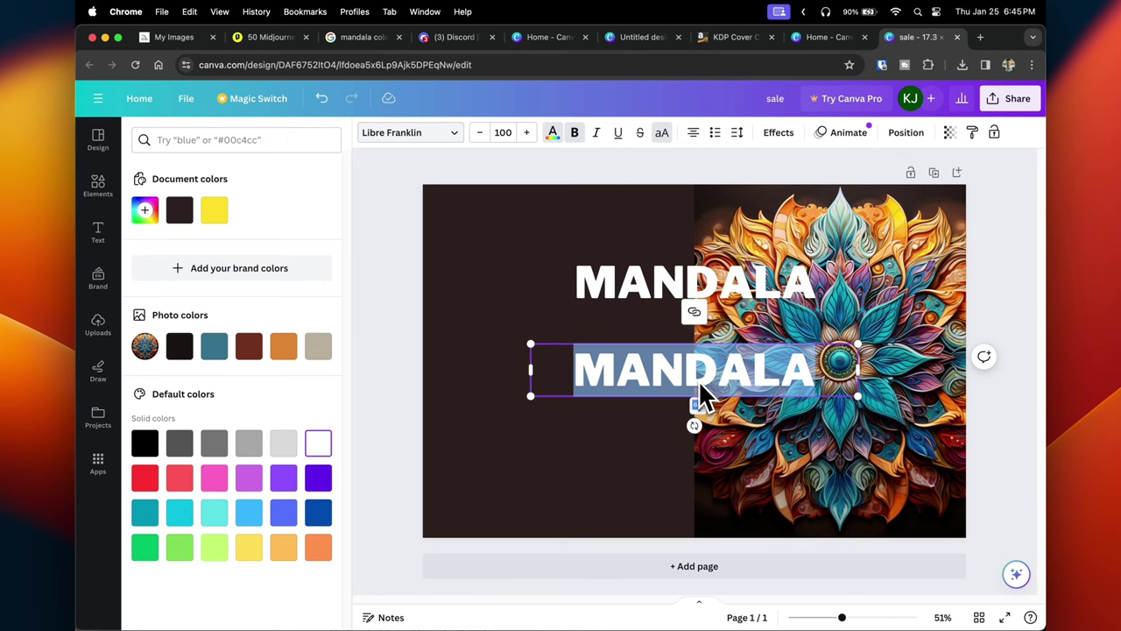
{"action": "type", "text": "COLORING BOOK"}
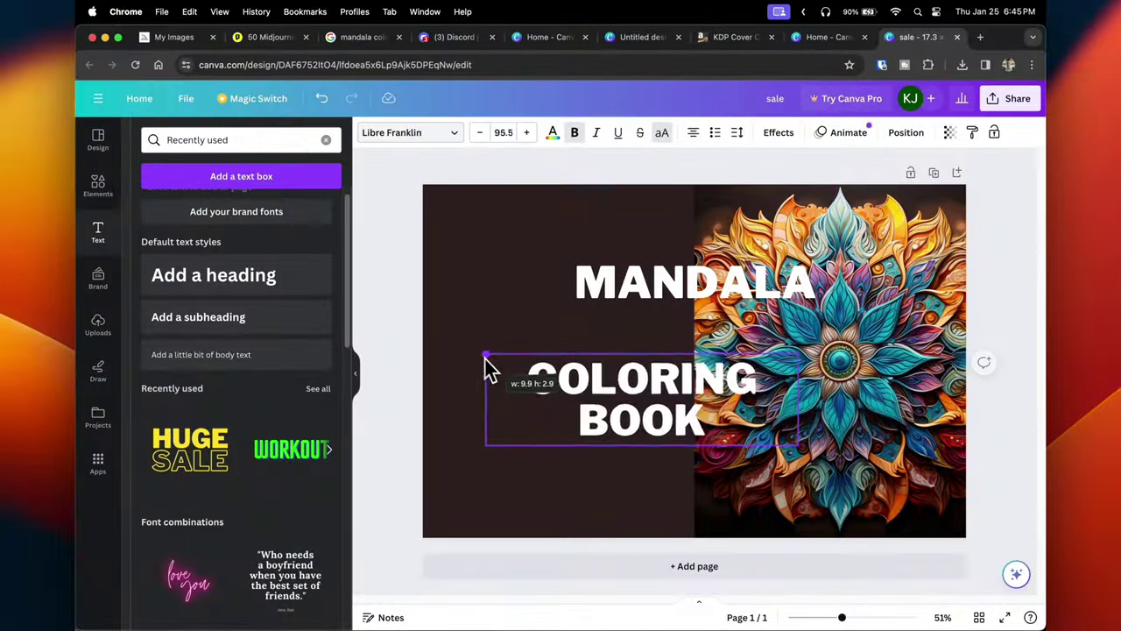
{"action": "left_click_drag", "start_coordinate": [485, 368], "coordinate": [658, 438]}
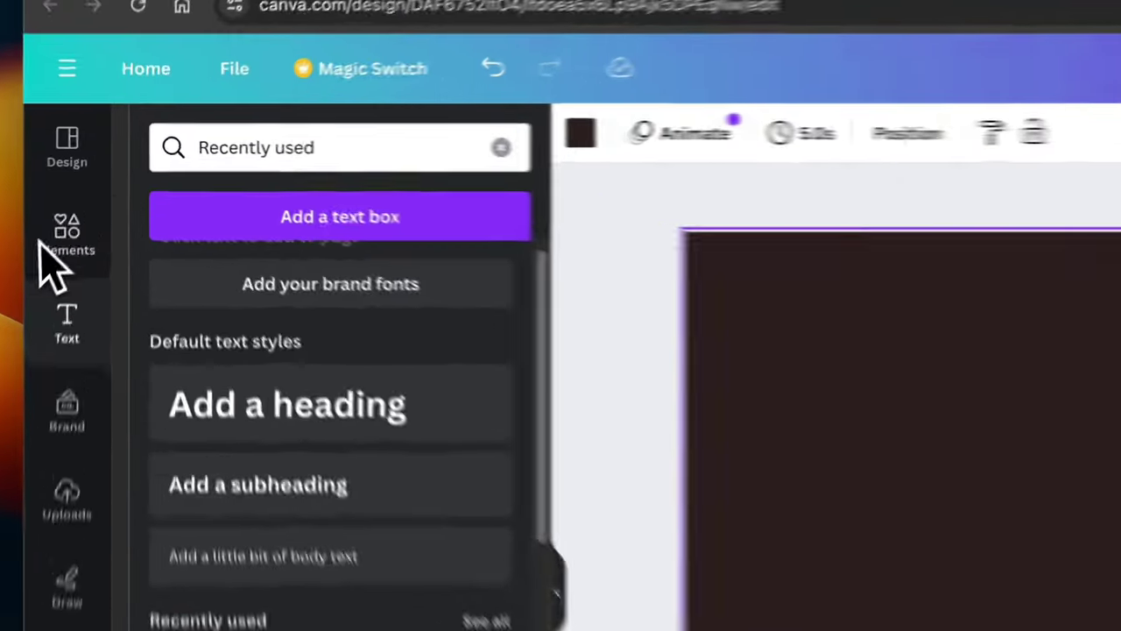
- Add the recently used rounded square behind the "MANDALA" title and resize it to about 6.3 wide by 1.9 high
{"action": "left_click", "coordinate": [97, 184]}
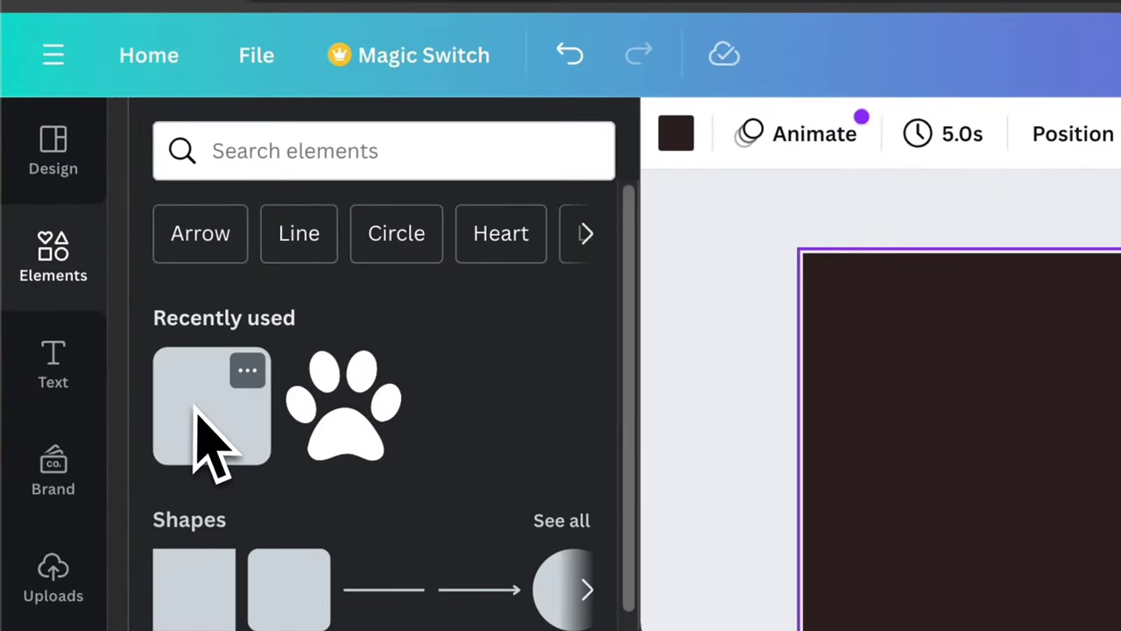
{"action": "left_click", "coordinate": [210, 438]}
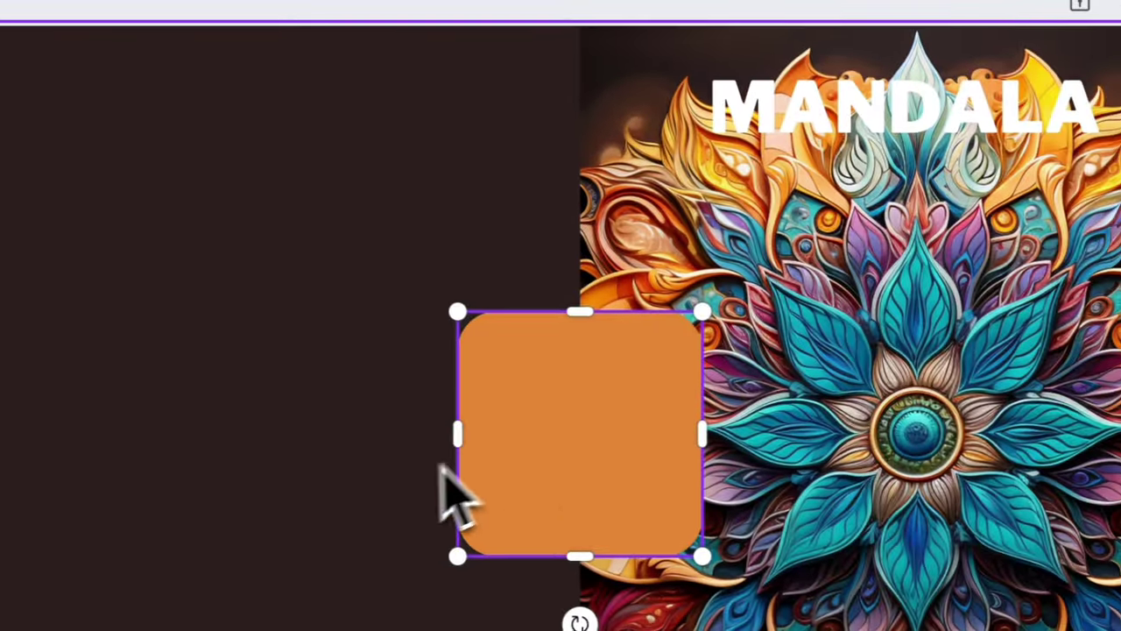
{"action": "left_click_drag", "start_coordinate": [464, 473], "coordinate": [783, 186]}
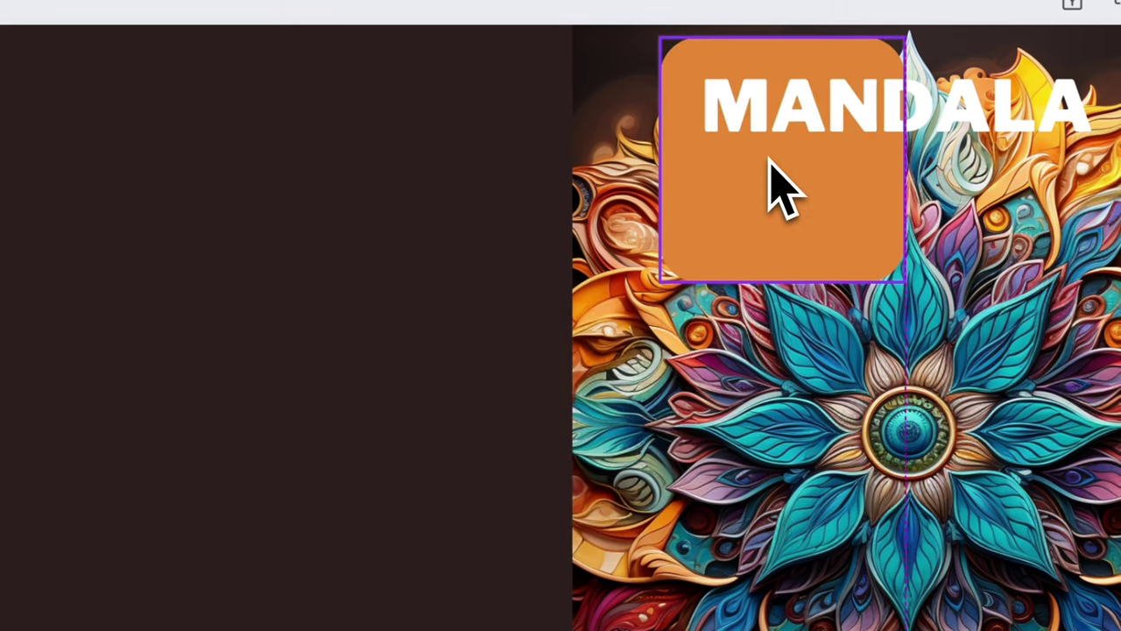
{"action": "left_click_drag", "start_coordinate": [905, 161], "coordinate": [1120, 164]}
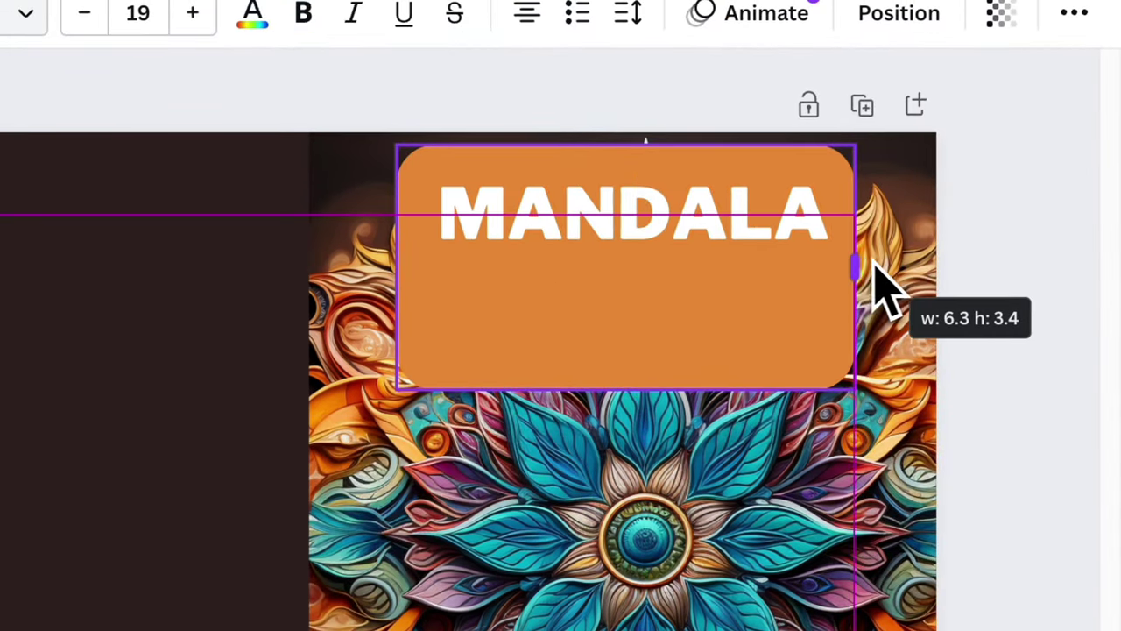
{"action": "left_click_drag", "start_coordinate": [885, 289], "coordinate": [846, 289]}
{"action": "left_click_drag", "start_coordinate": [627, 390], "coordinate": [649, 298]}
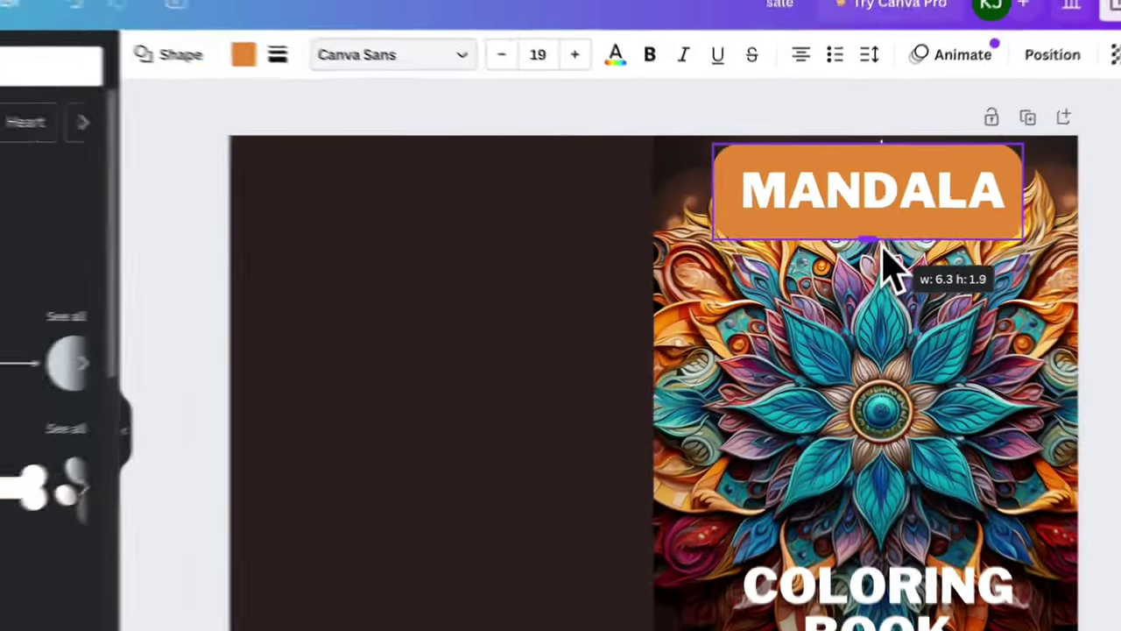
{"action": "left_click_drag", "start_coordinate": [885, 268], "coordinate": [941, 237]}
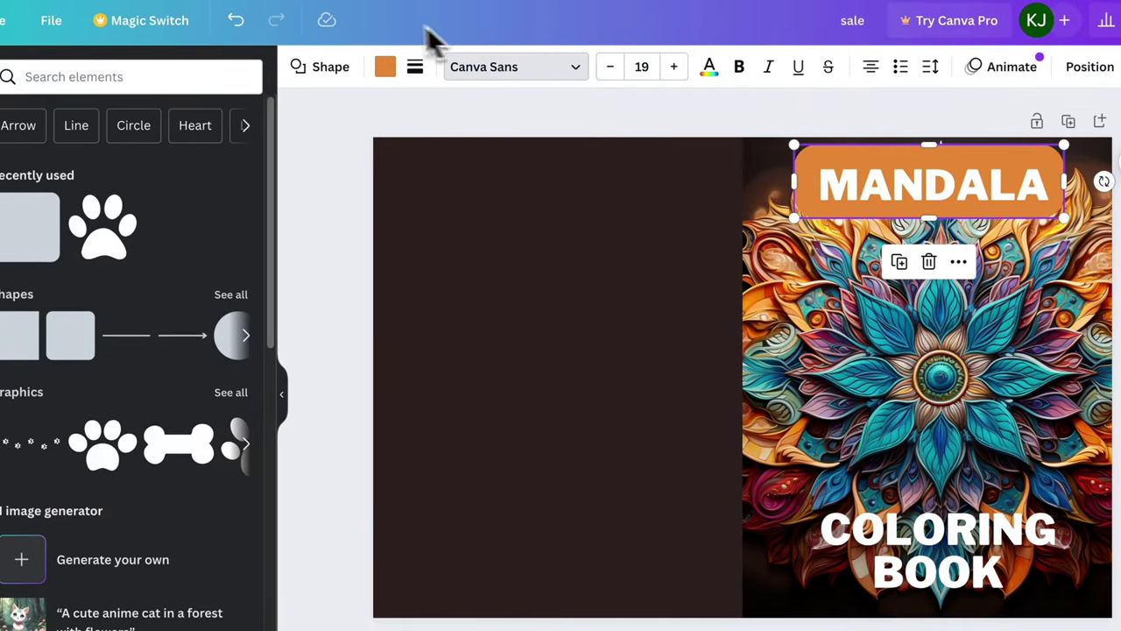
- Fill the rounded shape behind "MANDALA" with the near-black photo color and nudge it slightly down
{"action": "left_click", "coordinate": [385, 66]}
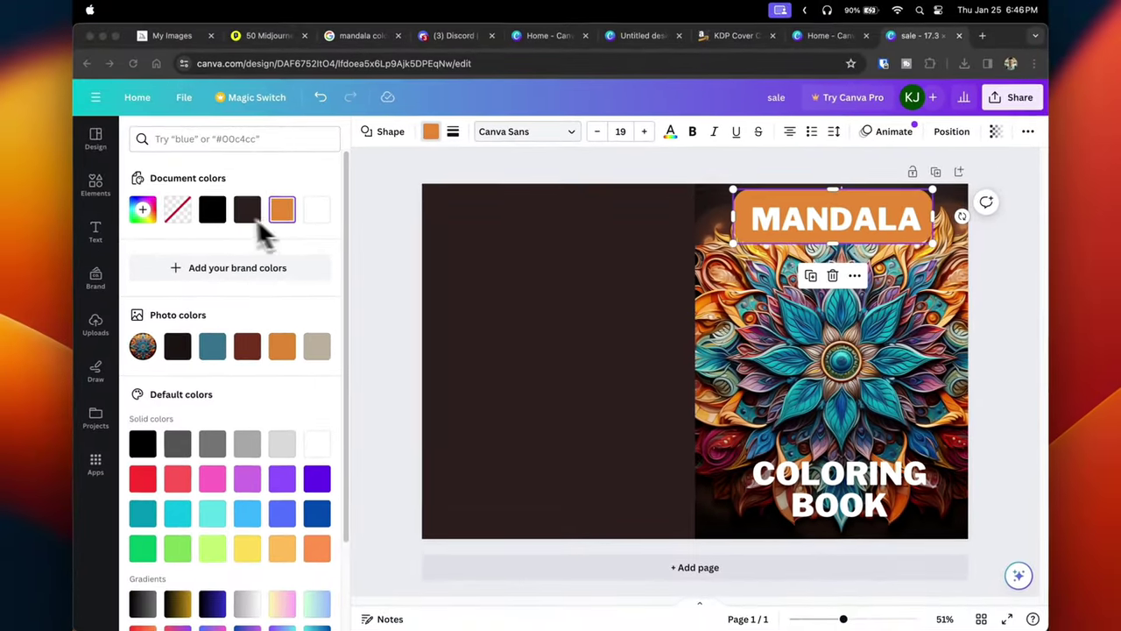
{"action": "left_click", "coordinate": [178, 346]}
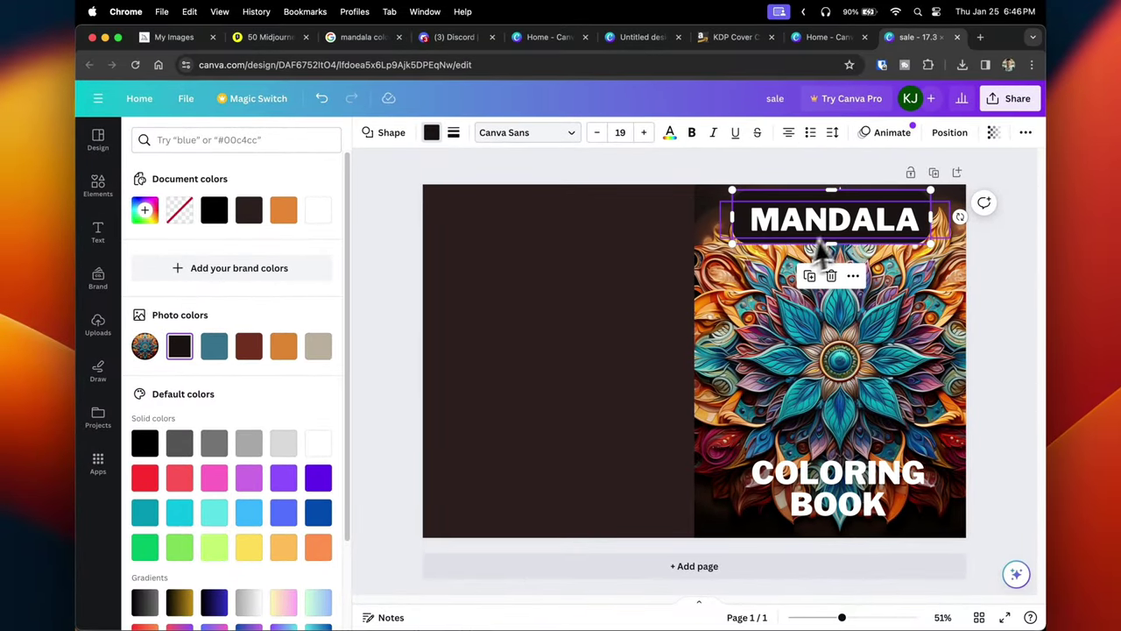
{"action": "left_click_drag", "start_coordinate": [812, 196], "coordinate": [818, 218]}
{"action": "left_click", "coordinate": [737, 326]}
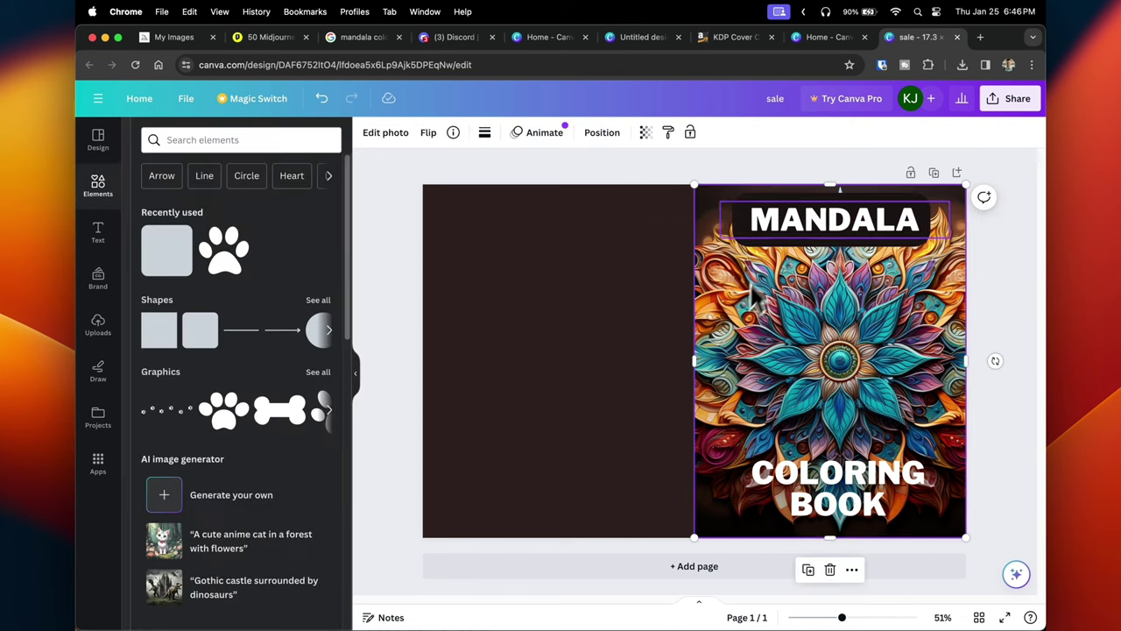
- Make the near-black shape behind the "MANDALA" title semi-transparent so the artwork shows through
{"action": "left_click", "coordinate": [775, 226]}
{"action": "left_click", "coordinate": [757, 200]}
{"action": "left_click", "coordinate": [758, 207]}
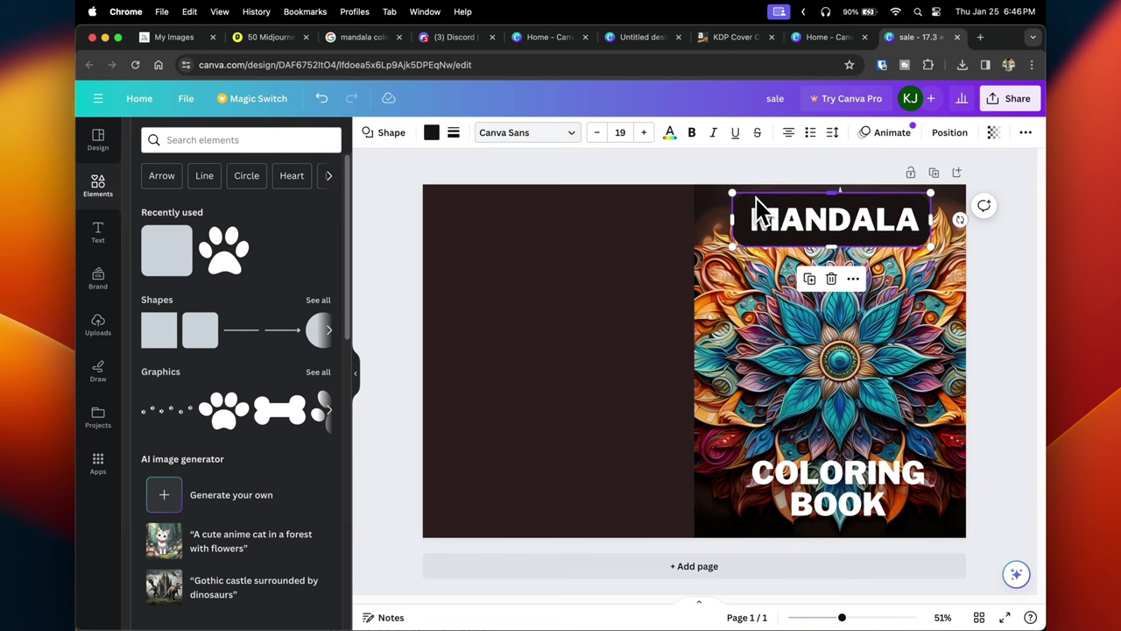
{"action": "left_click", "coordinate": [994, 132]}
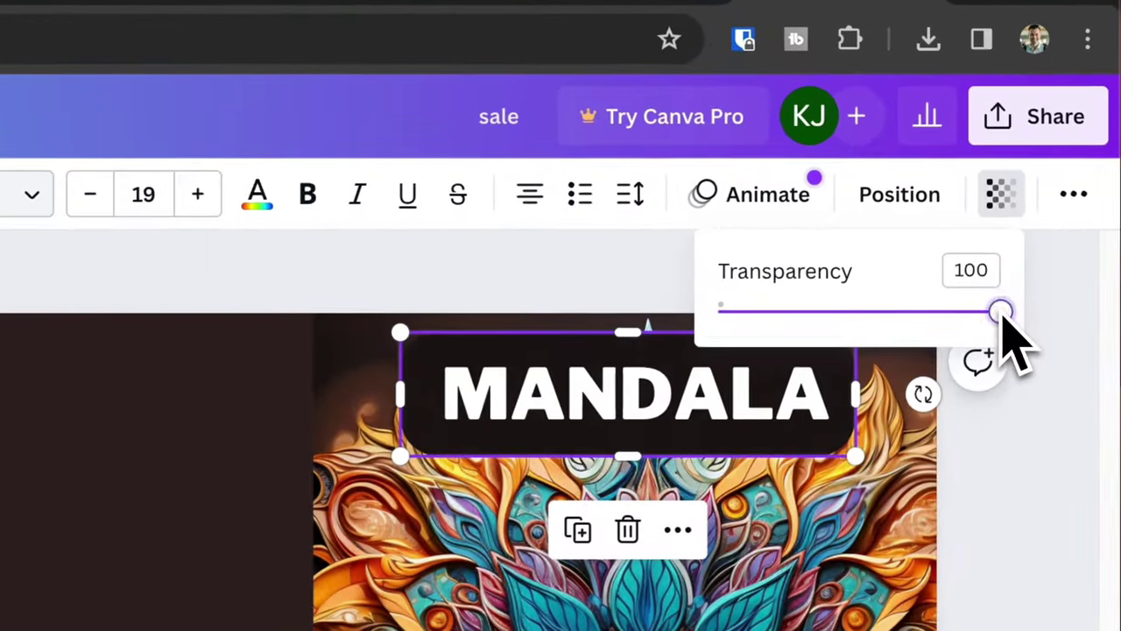
{"action": "left_click_drag", "start_coordinate": [1003, 316], "coordinate": [878, 317]}
{"action": "left_click", "coordinate": [334, 505]}
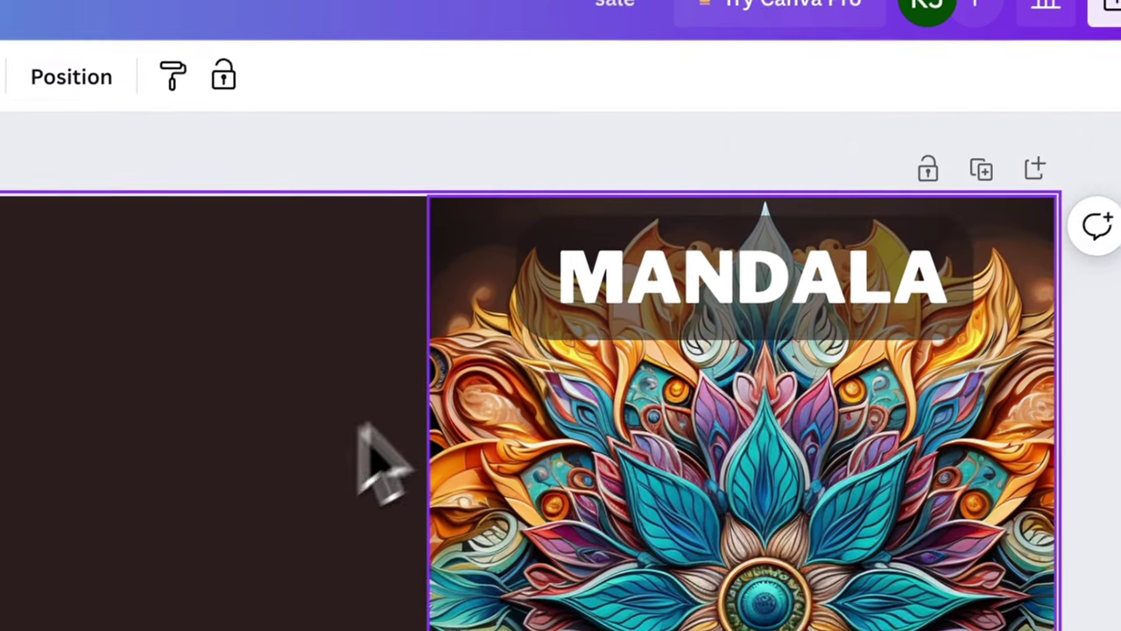
- Duplicate the semi-transparent shape, move the copy over the "COLORING BOOK" text and extend its height to cover both lines
{"action": "left_click", "coordinate": [502, 292]}
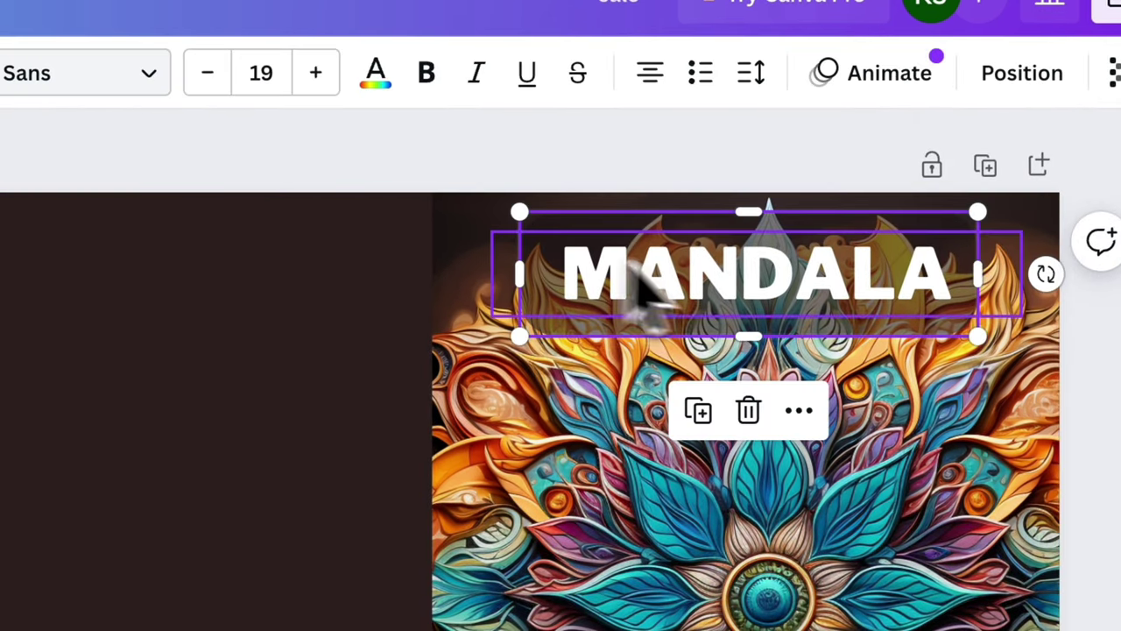
{"action": "left_click", "coordinate": [795, 412]}
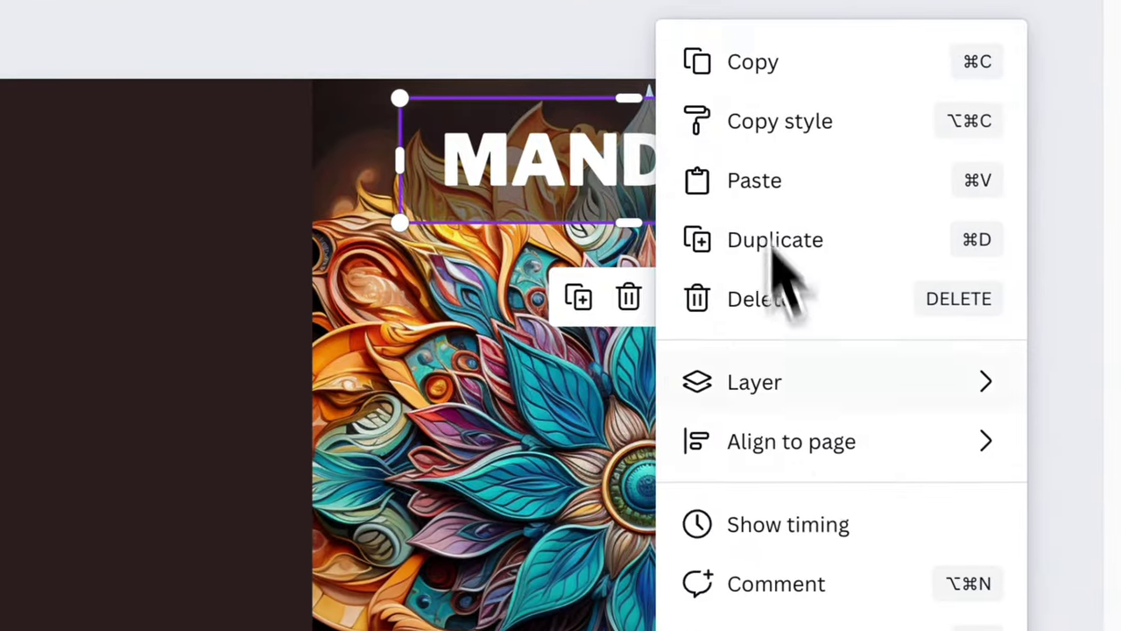
{"action": "left_click", "coordinate": [806, 270]}
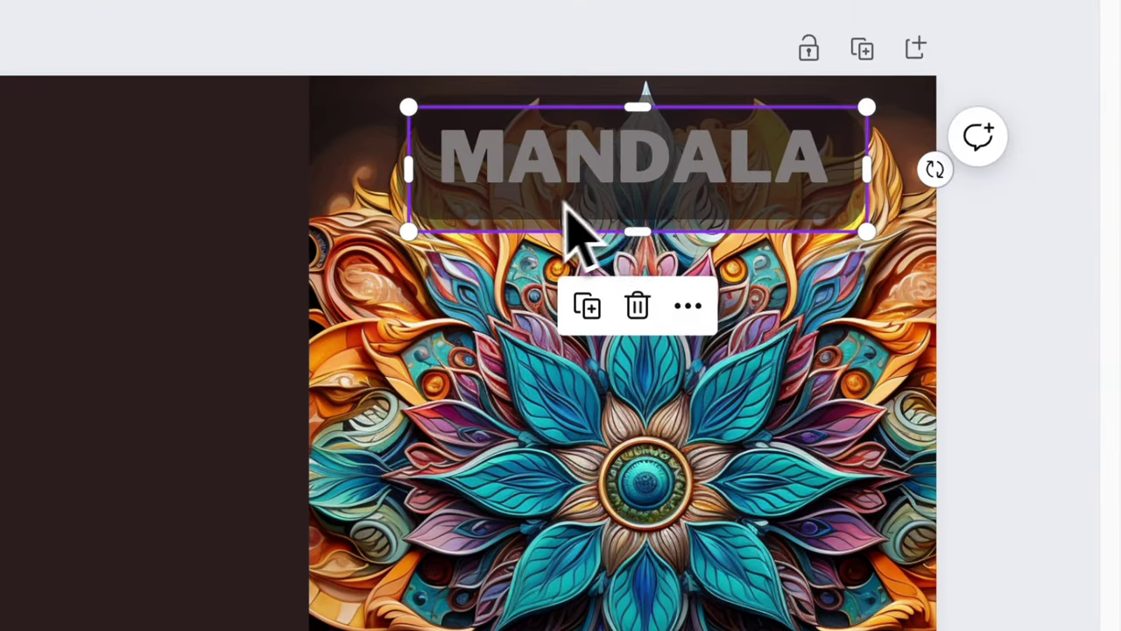
{"action": "left_click_drag", "start_coordinate": [566, 207], "coordinate": [553, 581]}
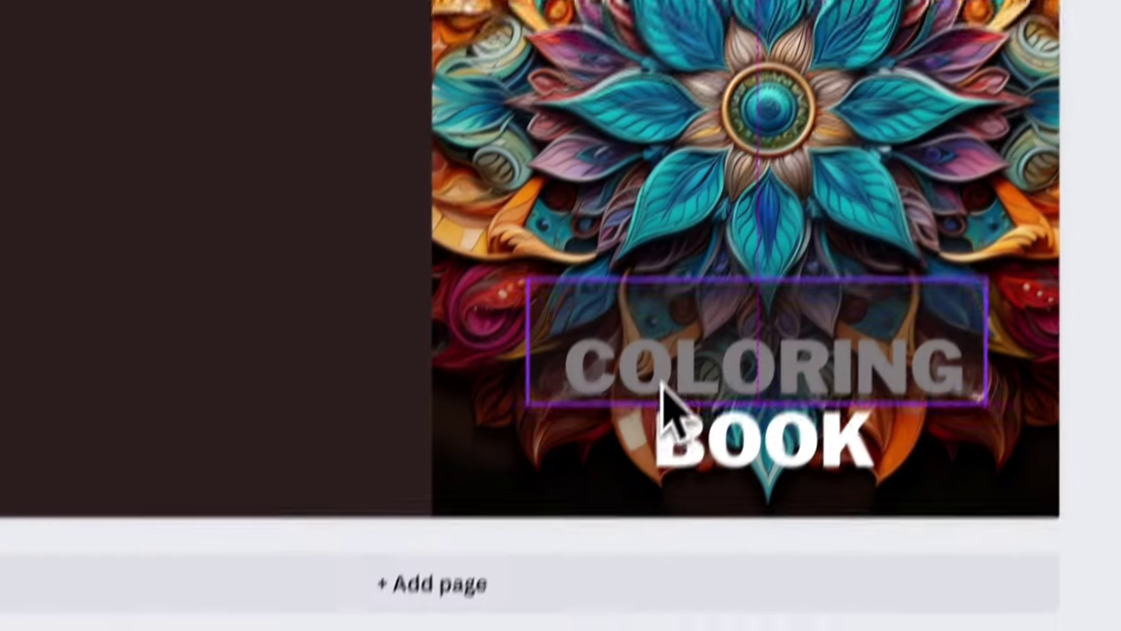
{"action": "left_click_drag", "start_coordinate": [666, 401], "coordinate": [692, 394]}
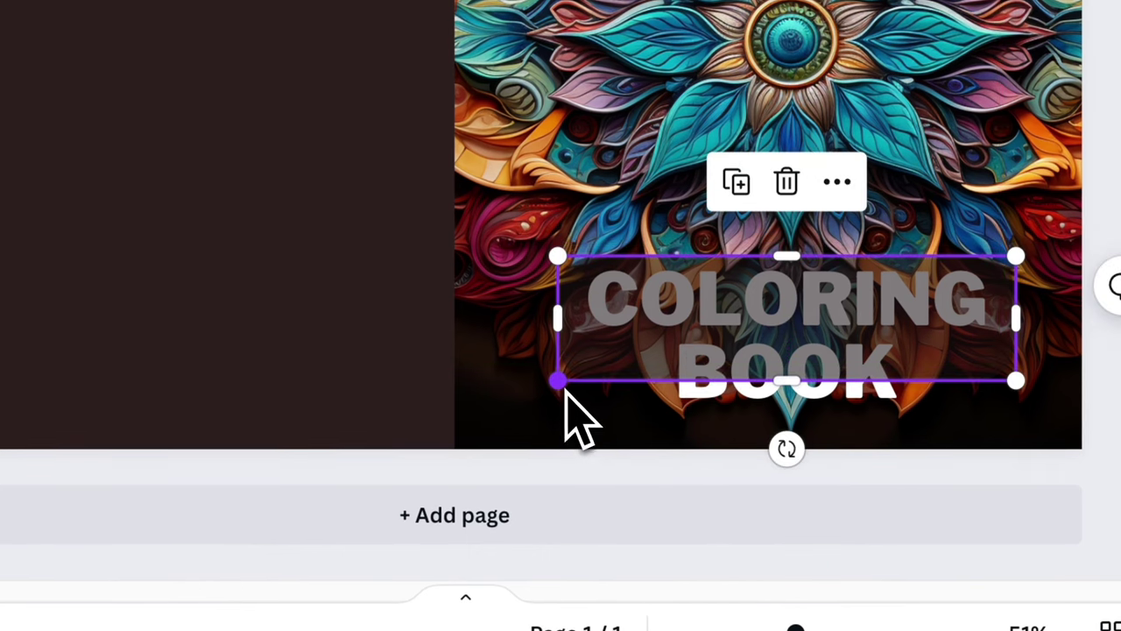
{"action": "left_click_drag", "start_coordinate": [558, 382], "coordinate": [565, 422]}
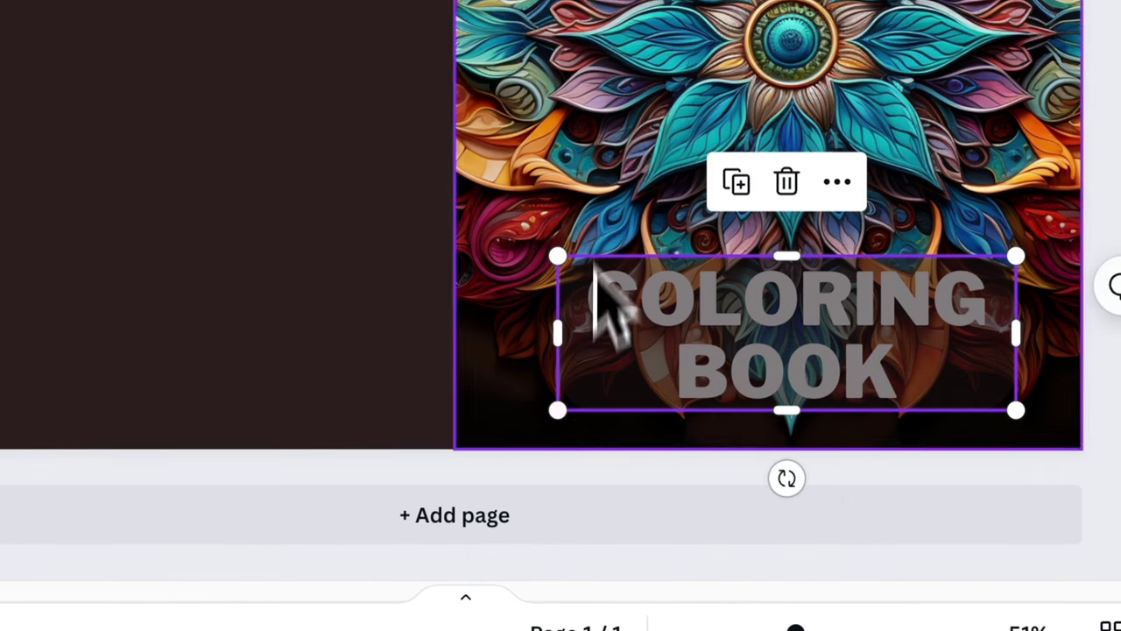
- Send the duplicated semi-transparent shape one layer backward, relative to the "COLORING BOOK" text
{"action": "left_click", "coordinate": [555, 125]}
{"action": "left_click", "coordinate": [620, 382]}
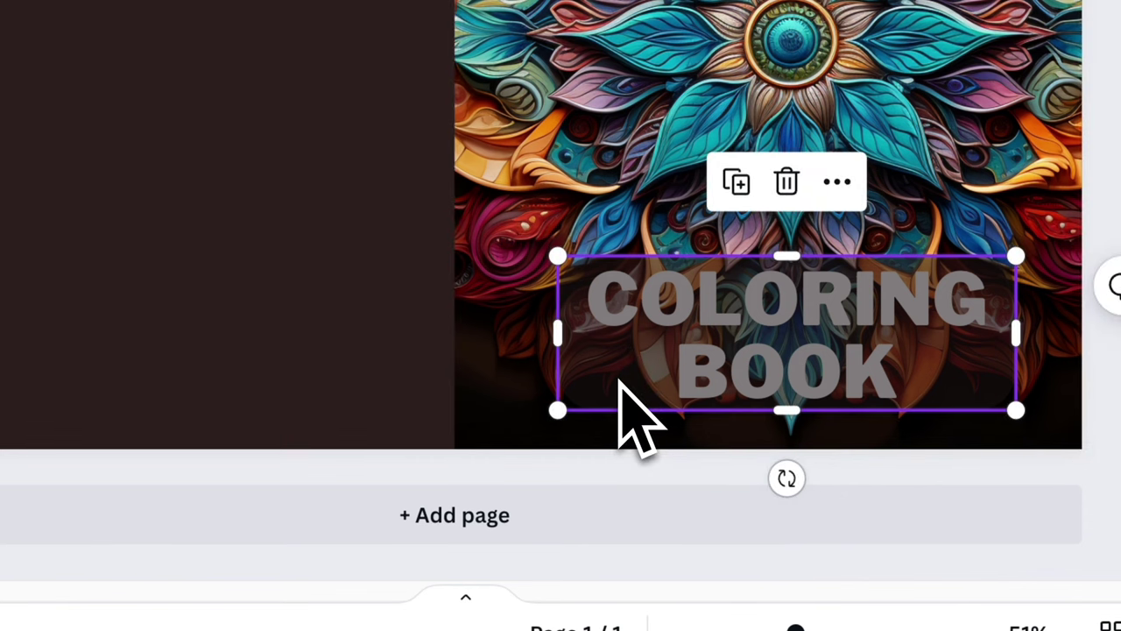
{"action": "right_click", "coordinate": [597, 371]}
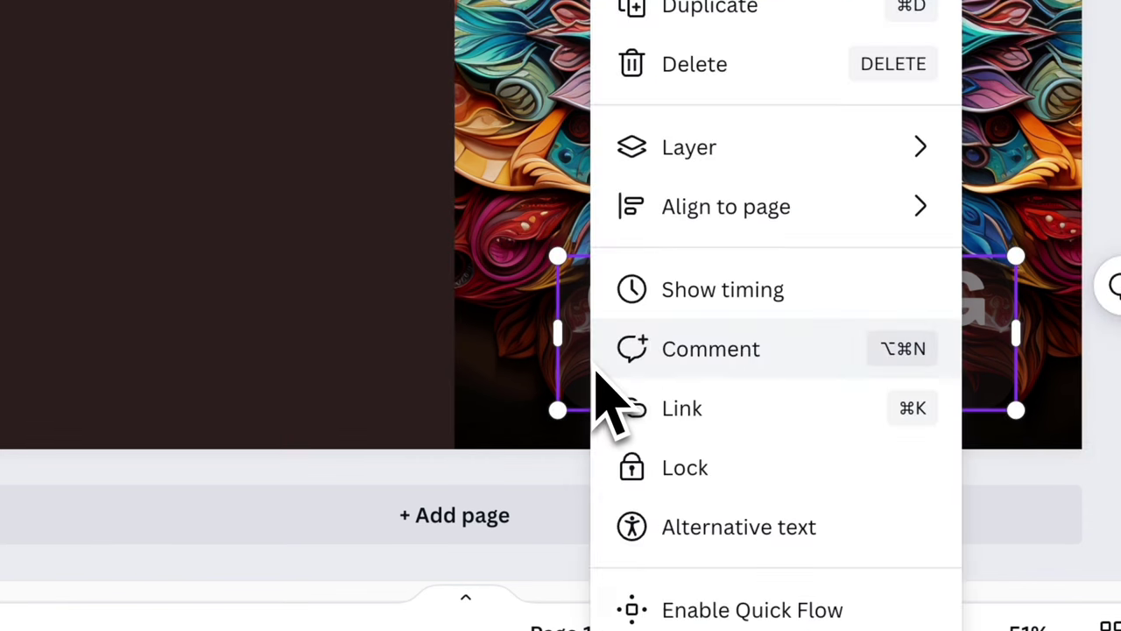
{"action": "mouse_move", "coordinate": [657, 171]}
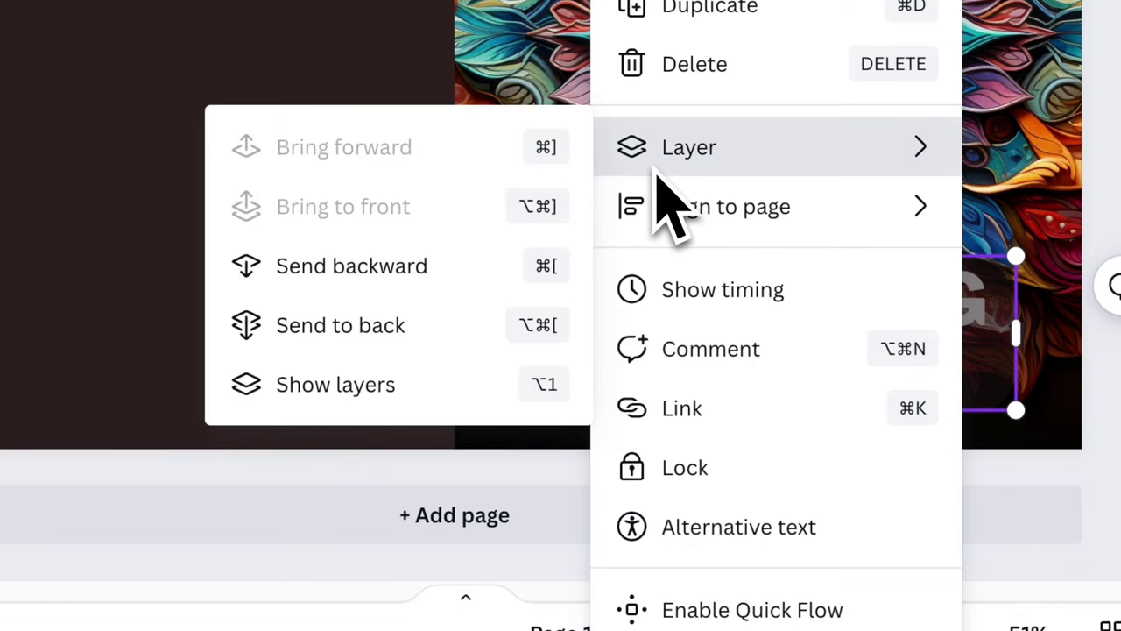
{"action": "left_click", "coordinate": [443, 271]}
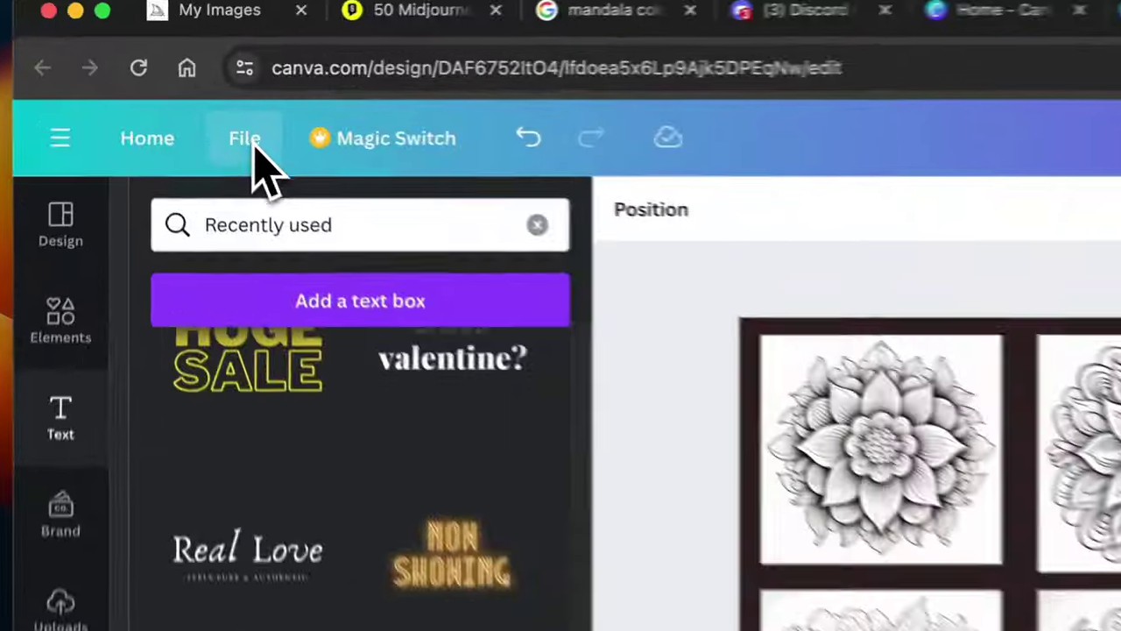
- Set the cover's download file type to PDF Print and open the color profile choices
{"action": "left_click", "coordinate": [185, 98]}
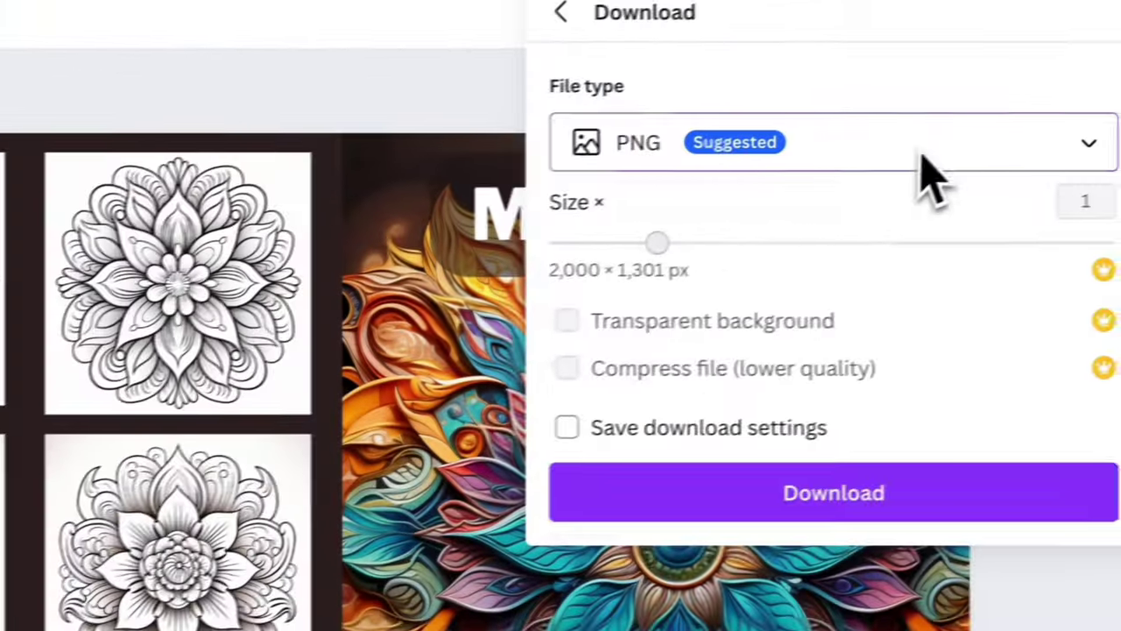
{"action": "left_click", "coordinate": [921, 175]}
{"action": "left_click", "coordinate": [727, 508]}
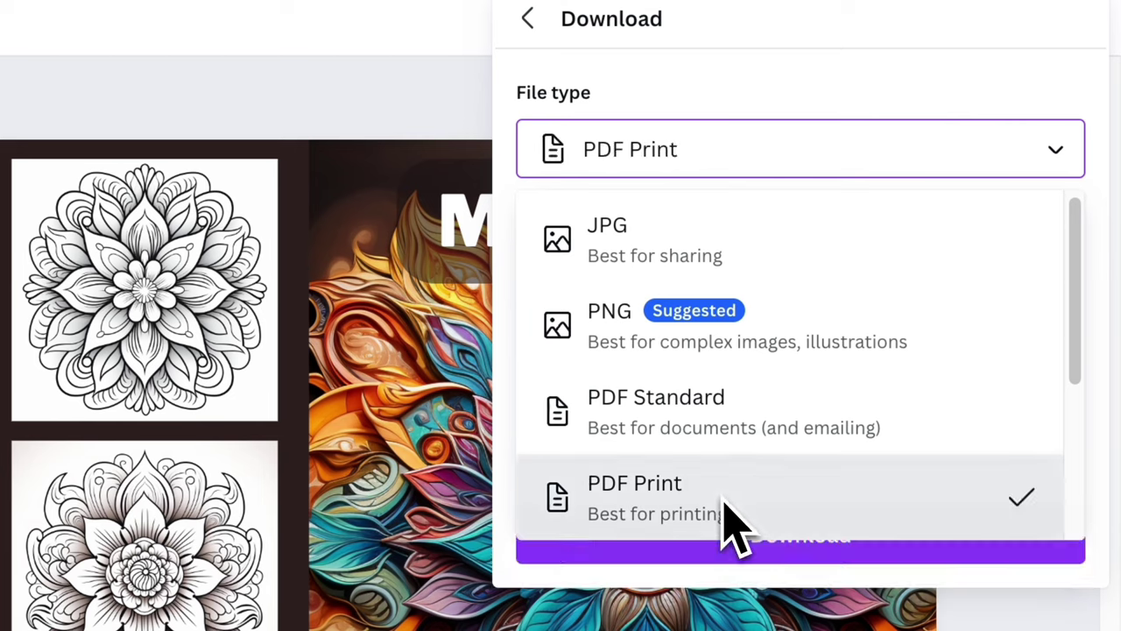
{"action": "left_click", "coordinate": [782, 426]}
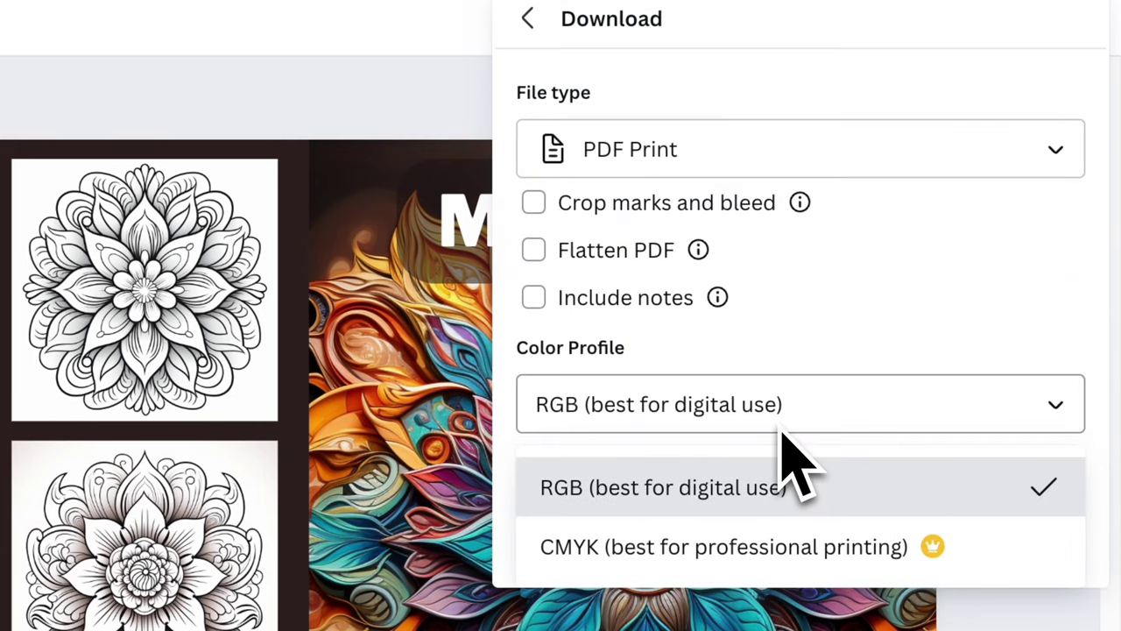